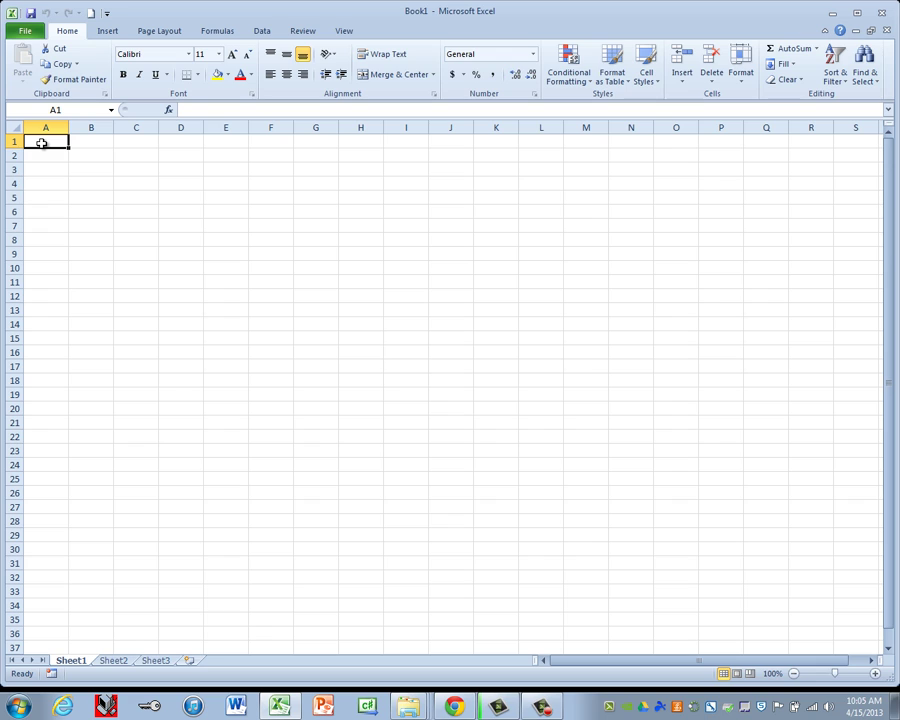
# - Enter the title AUTOMOBILES in cell A1 and leave row 2 blank beneath it
pyautogui.write('AUTOMOBILES')
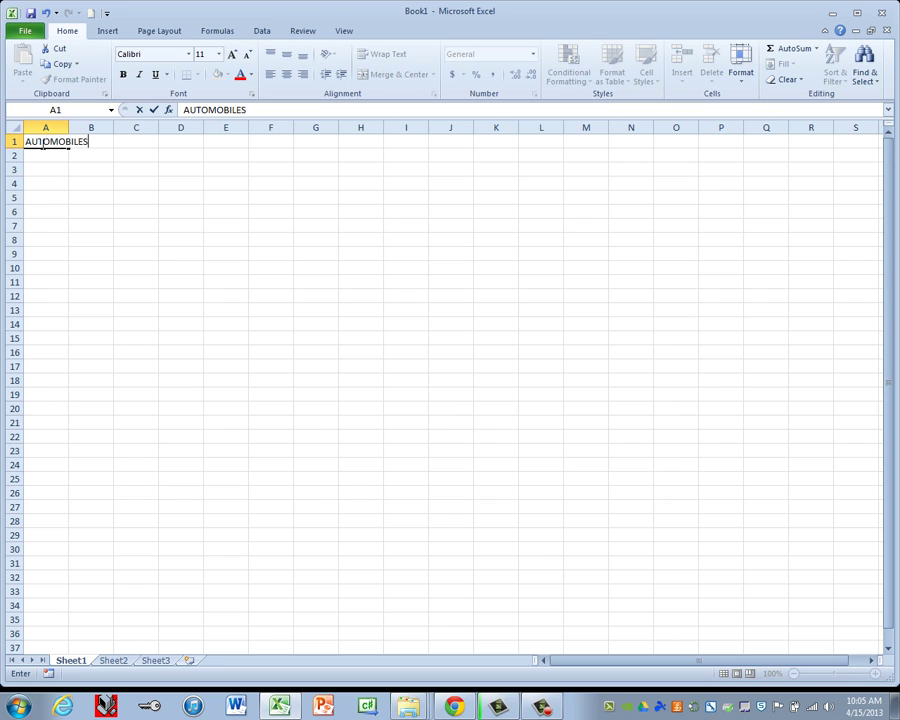
pyautogui.press('Return')
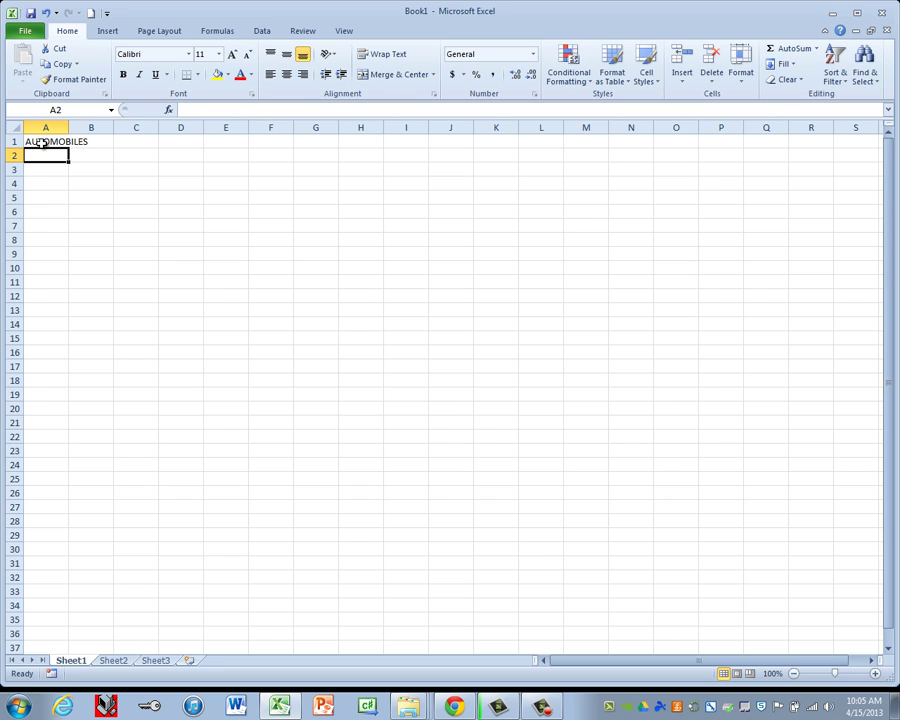
pyautogui.press('Return')
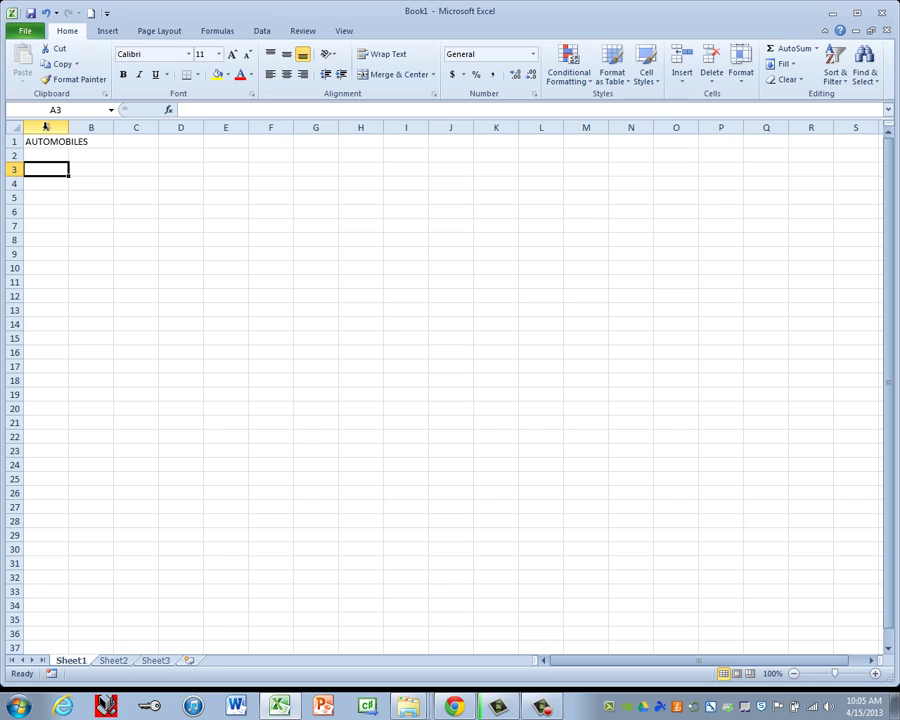
# - Enter the column headings Car Model, Car Make and Price in cells A3 to C3
pyautogui.write('C')
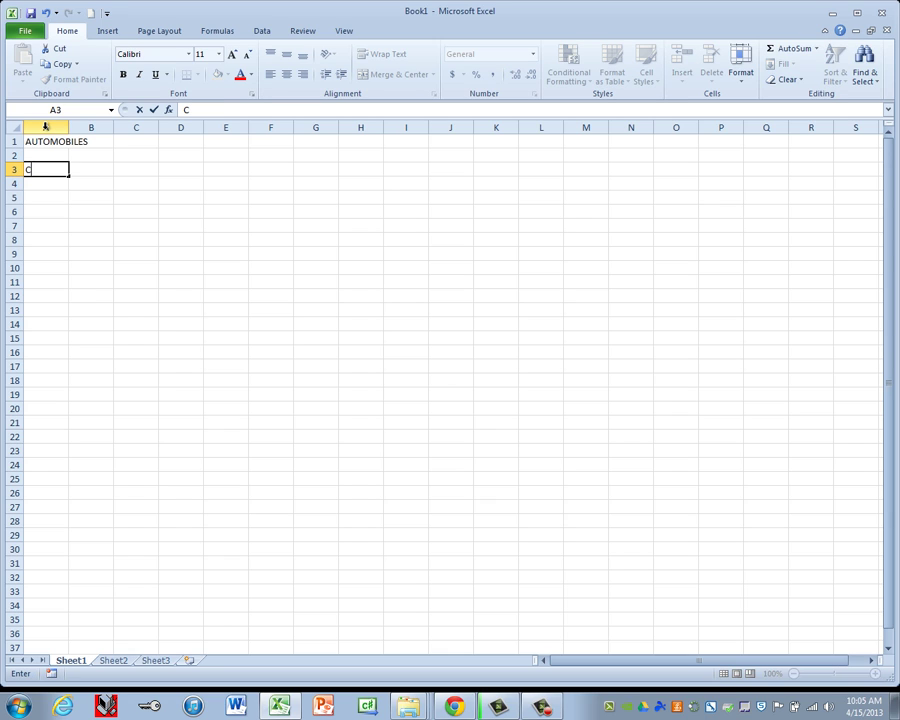
pyautogui.write('arMo')
pyautogui.press('BackSpace')
pyautogui.press('BackSpace')
pyautogui.write('Model')
pyautogui.press('Tab')
pyautogui.write('Ca')
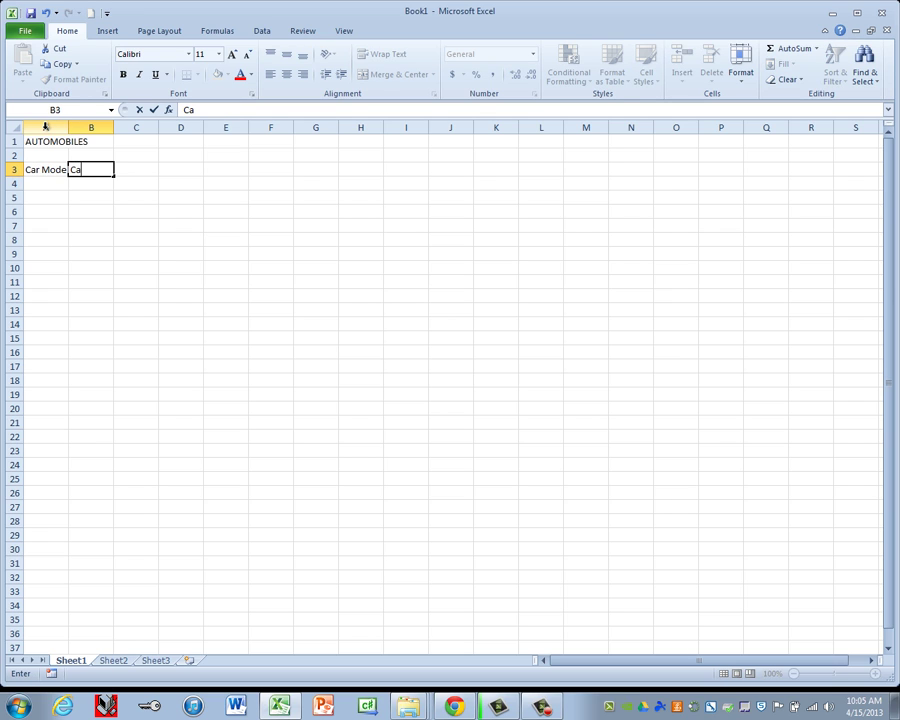
pyautogui.write('r Make')
pyautogui.press('Tab')
pyautogui.write('Price')
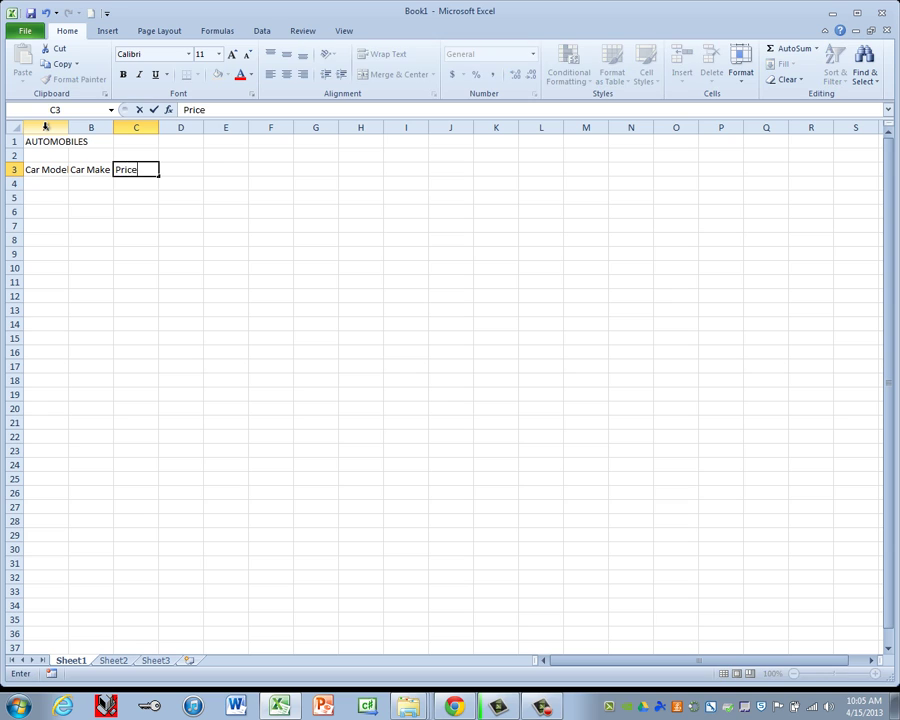
# - Add the headings Interest, Date Sold and Sold Price in cells D3 to F3
pyautogui.press('Tab')
pyautogui.write('Interest')
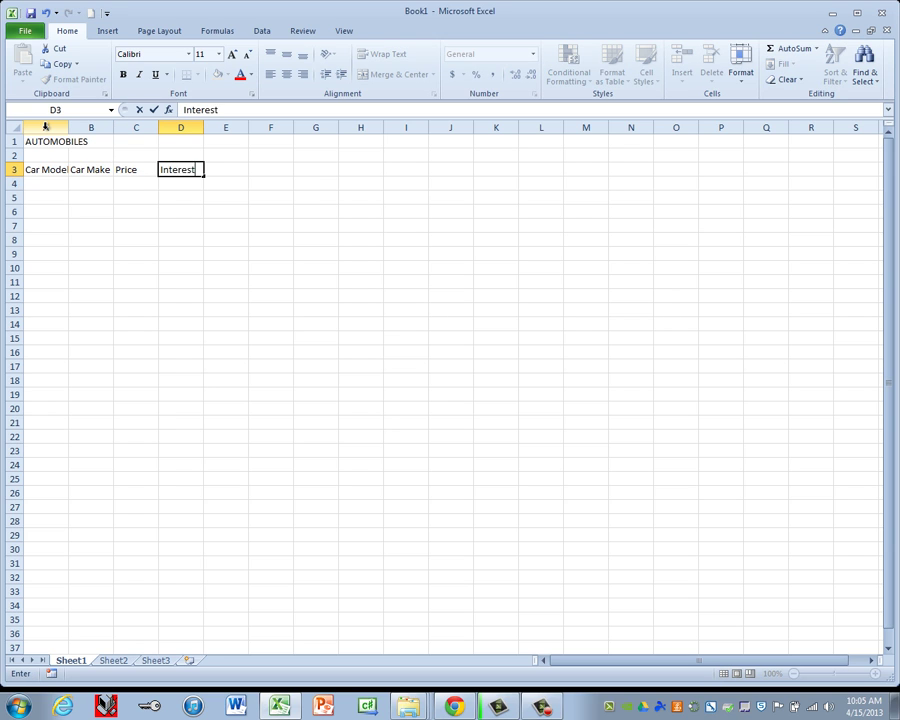
pyautogui.press('Tab')
pyautogui.write('Date Sold')
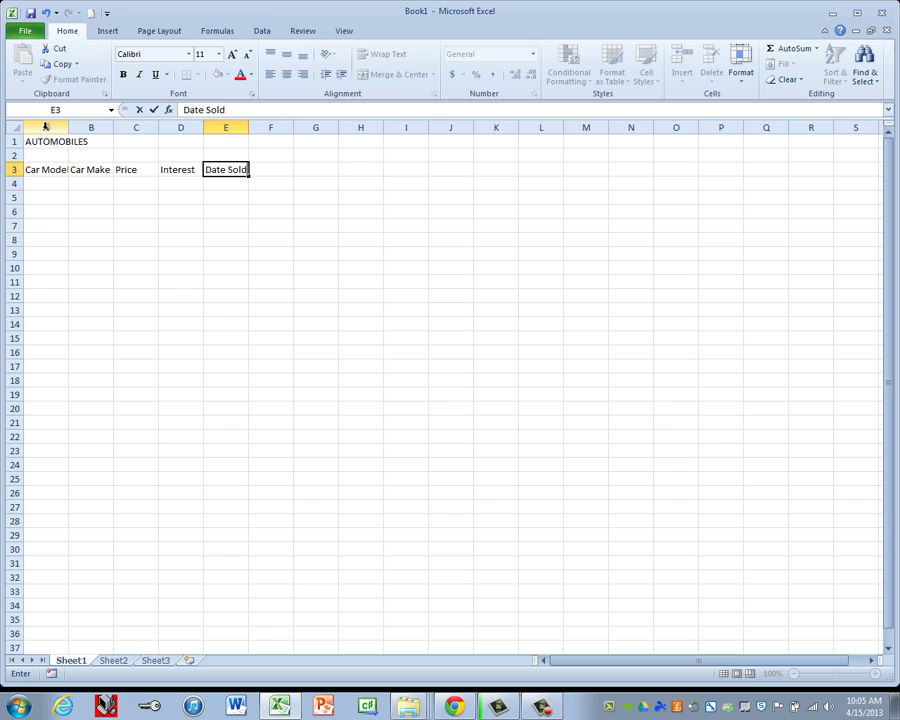
pyautogui.press('Tab')
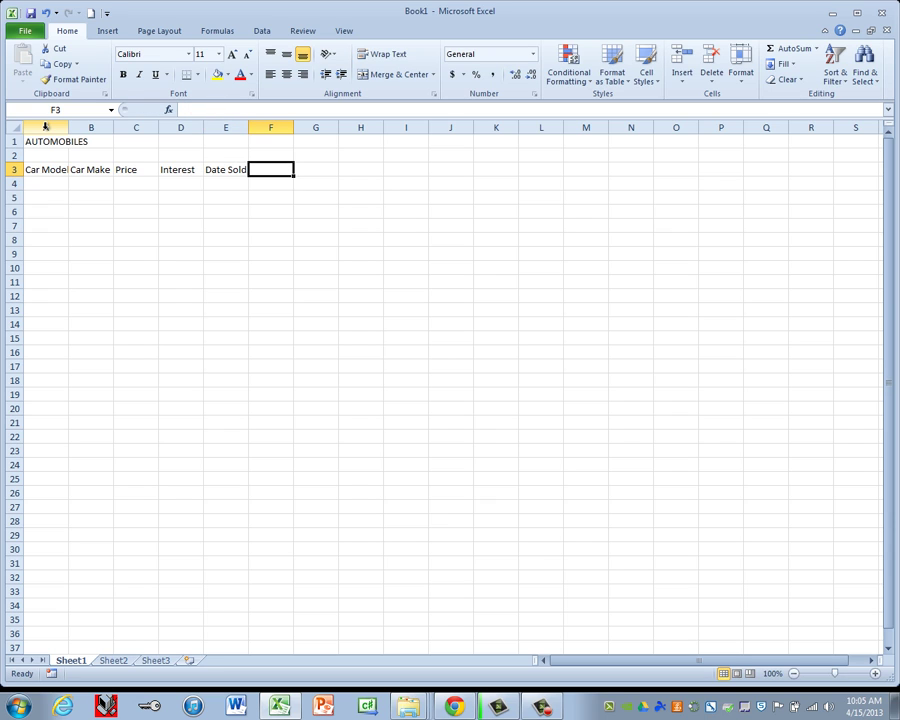
pyautogui.write('Sold Pri')
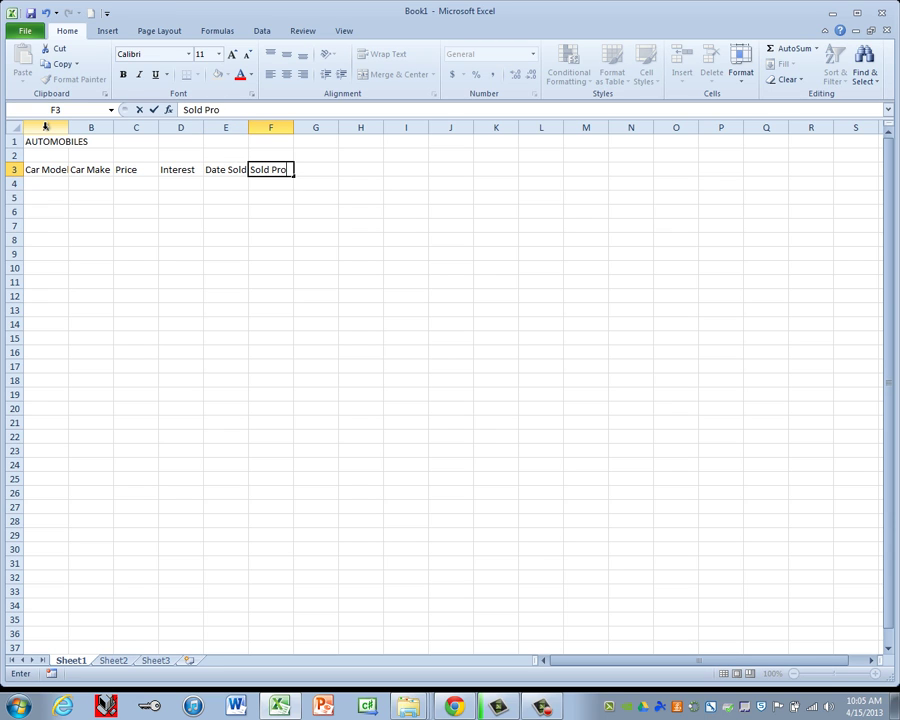
pyautogui.write('ce')
pyautogui.press('Return')
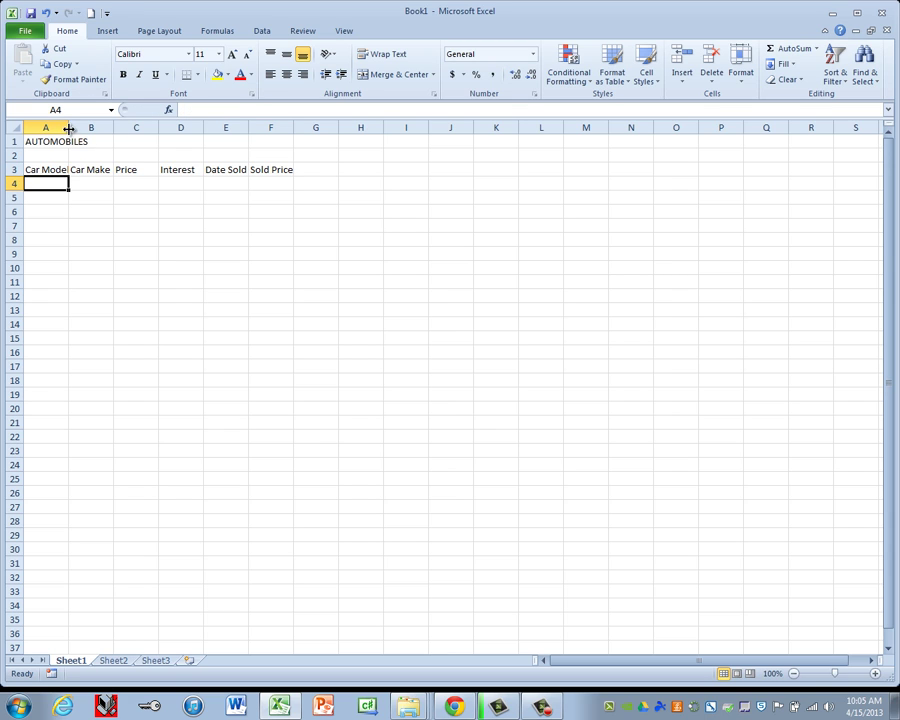
# - Widen the Car Model, Car Make, Date Sold and Sold Price columns so their headings fit comfortably
pyautogui.moveTo(68, 128); pyautogui.dragTo(86, 128)
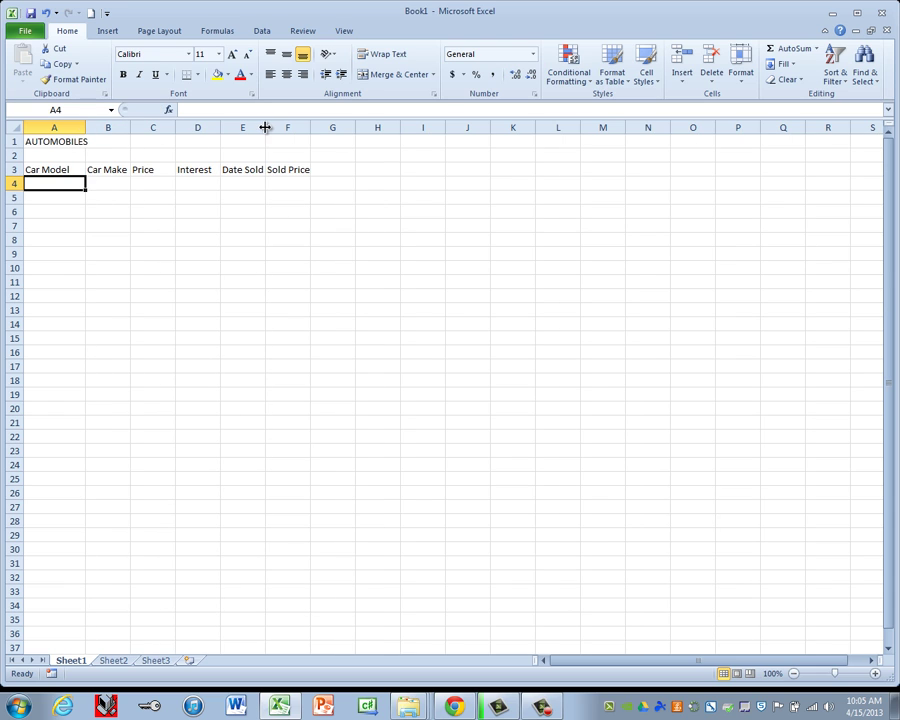
pyautogui.moveTo(265, 127); pyautogui.dragTo(340, 127)
pyautogui.moveTo(131, 128); pyautogui.dragTo(145, 128)
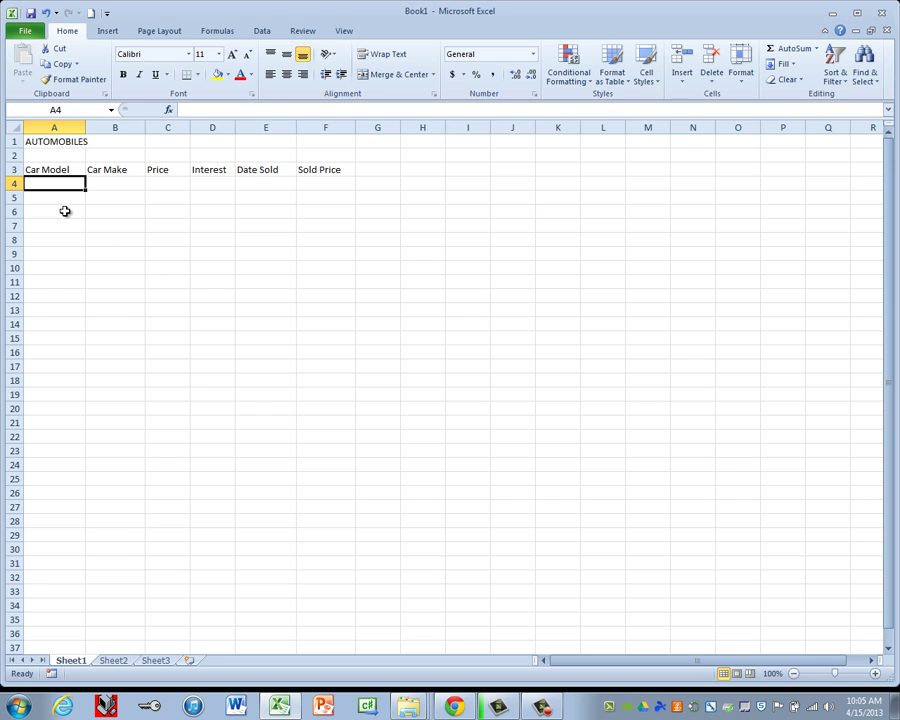
# - List the car models Altima, Focus, Camry, F-250 and Ram in cells A4 to A8
pyautogui.write('Altima')
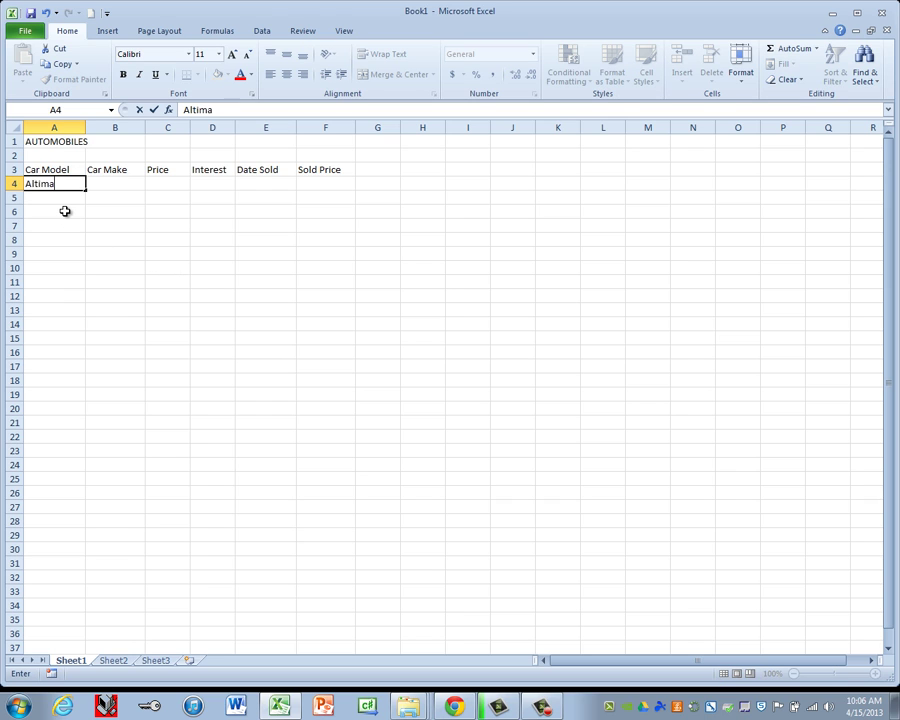
pyautogui.press('Return')
pyautogui.write('Focus')
pyautogui.press('Return')
pyautogui.write('Camr')
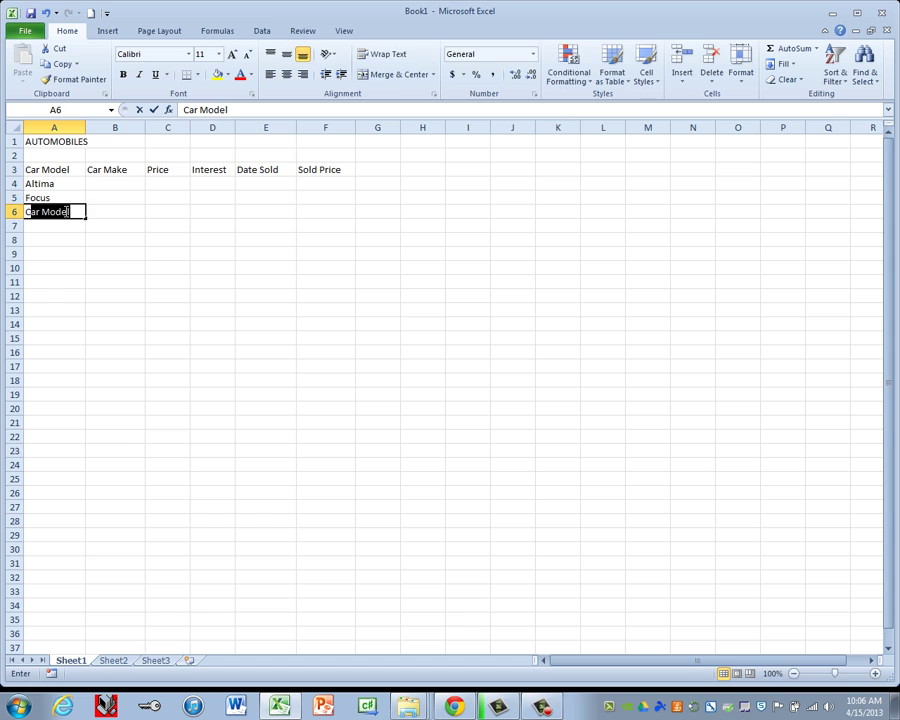
pyautogui.write('y')
pyautogui.press('Return')
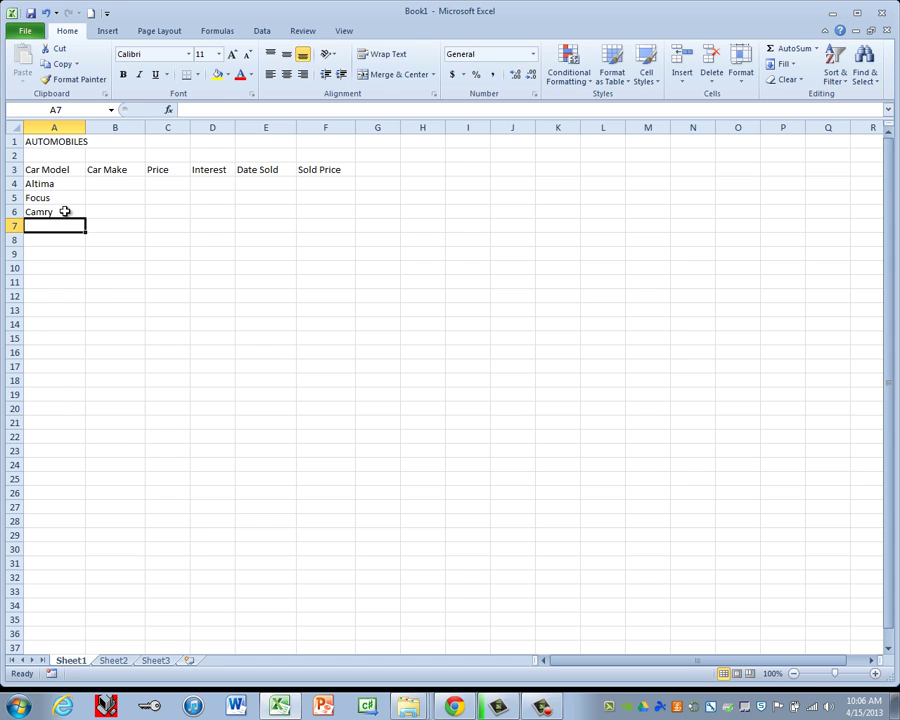
pyautogui.write('F-250')
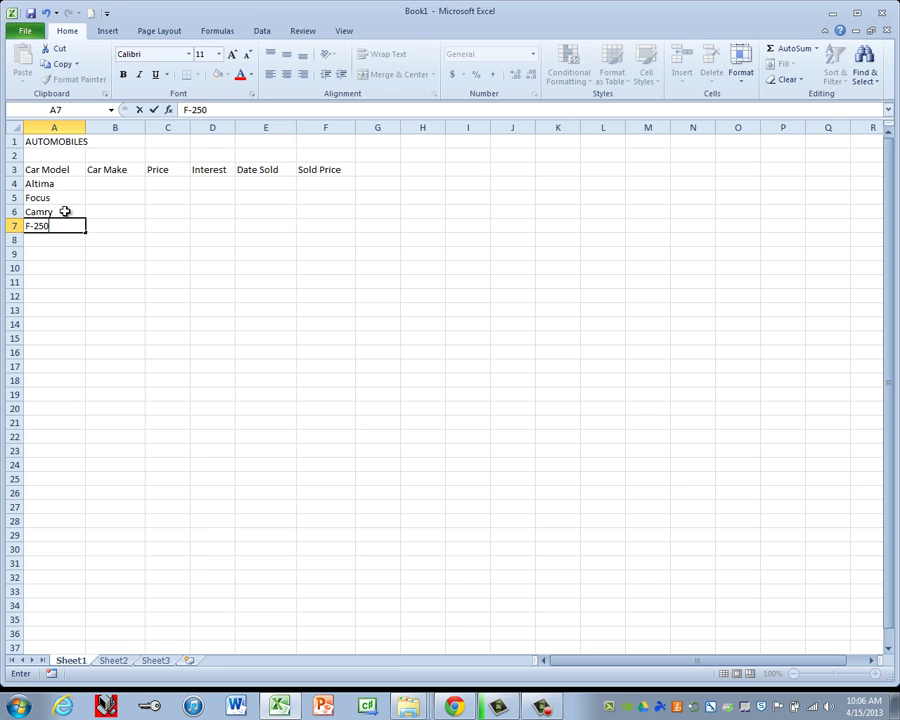
pyautogui.press('Return')
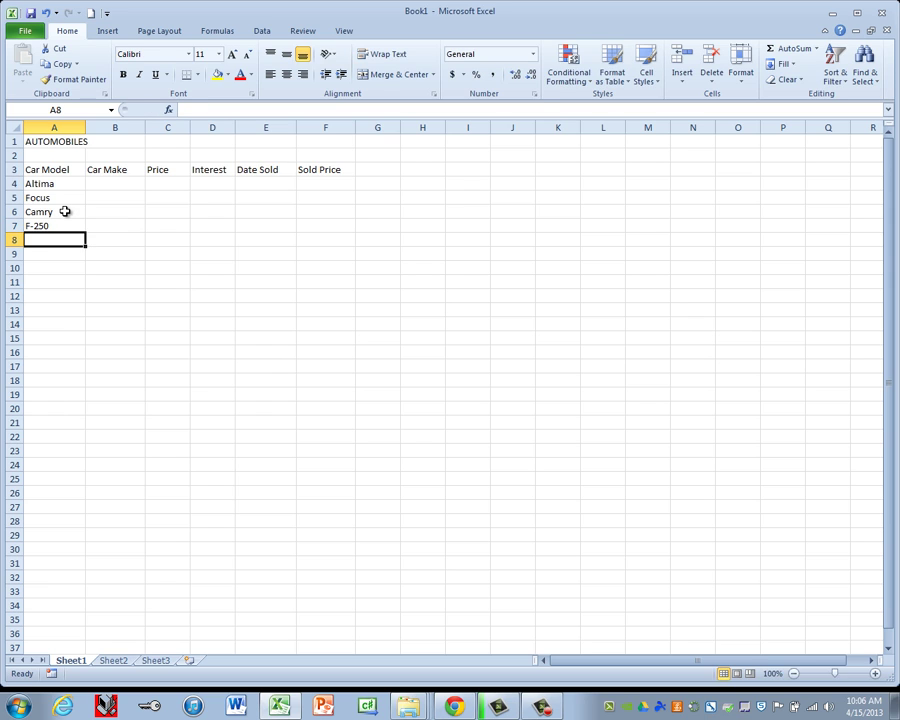
pyautogui.write('Ram')
# - Fill in the car makes Nissan, Ford, Toyota, Ford and Dodge in cells B4 to B8
pyautogui.click(115, 184)
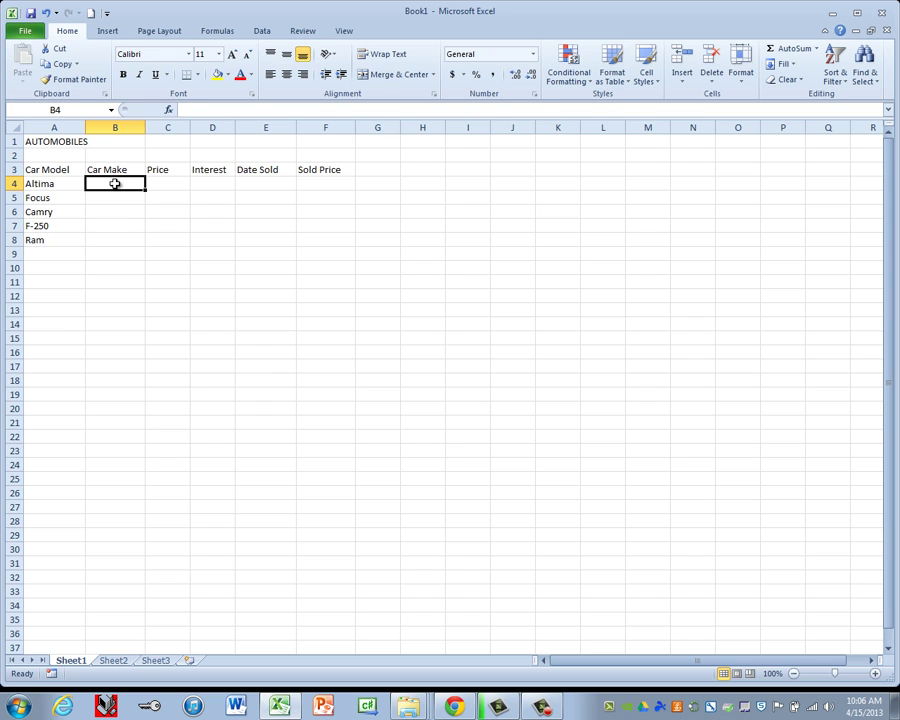
pyautogui.write('Nissan')
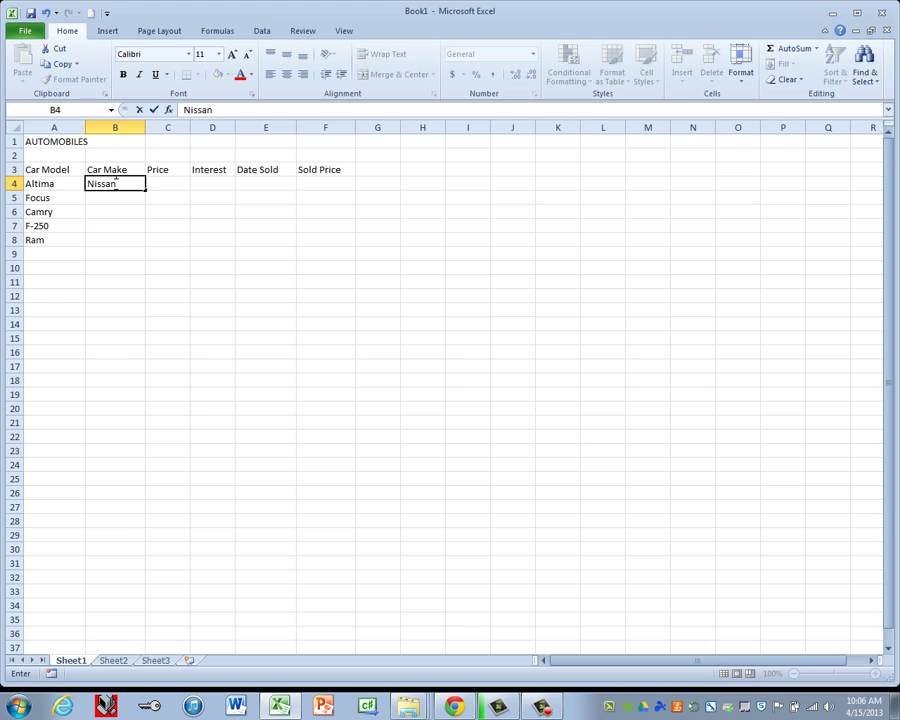
pyautogui.press('Return')
pyautogui.write('Ford')
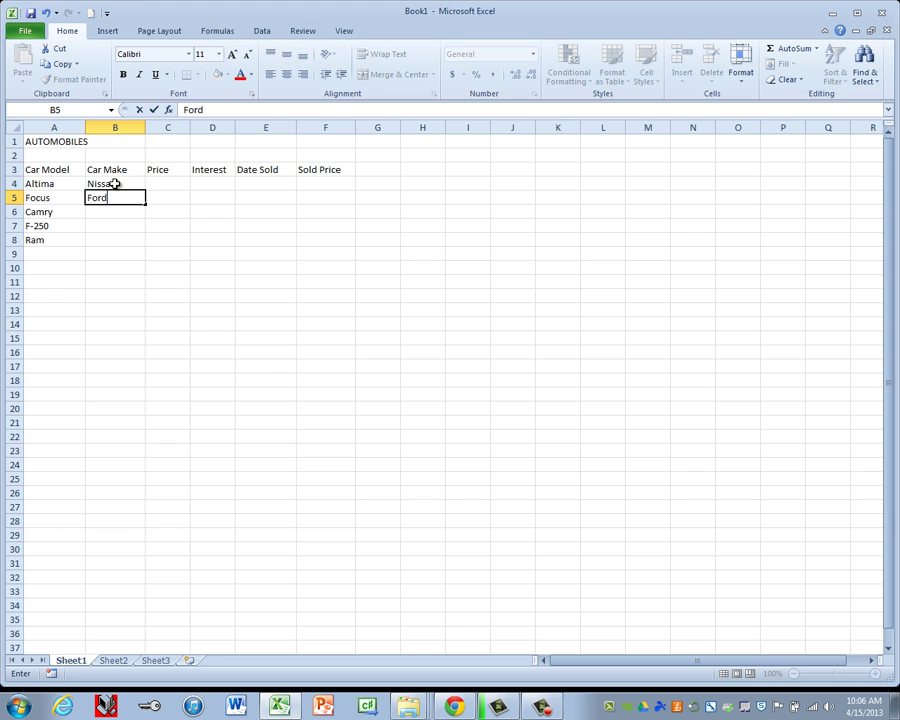
pyautogui.press('Return')
pyautogui.write('Toyota')
pyautogui.press('Return')
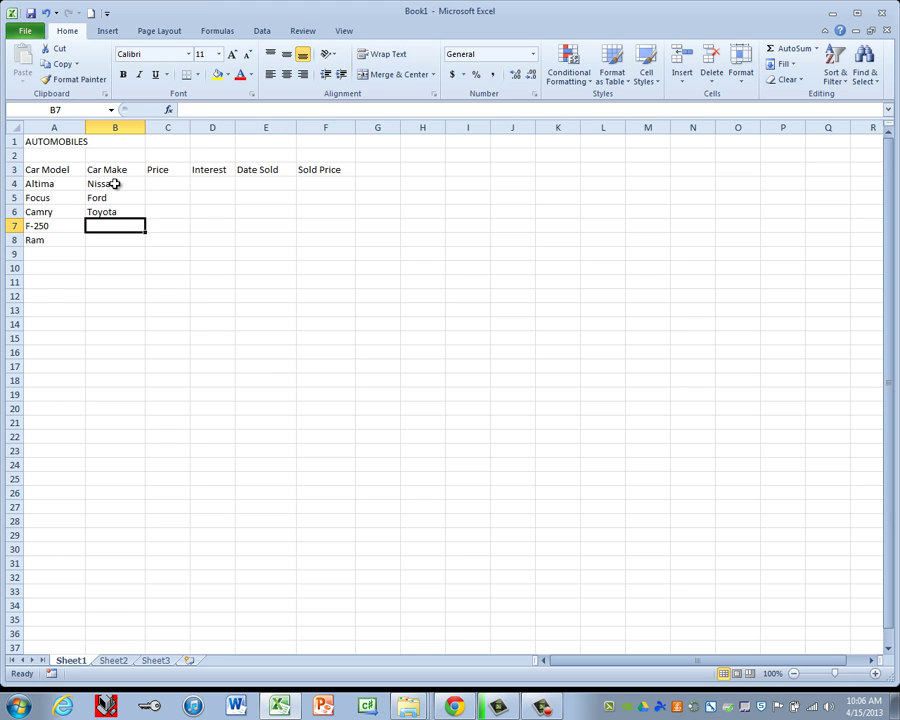
pyautogui.write('Ford')
pyautogui.press('Return')
pyautogui.write('Dodge')
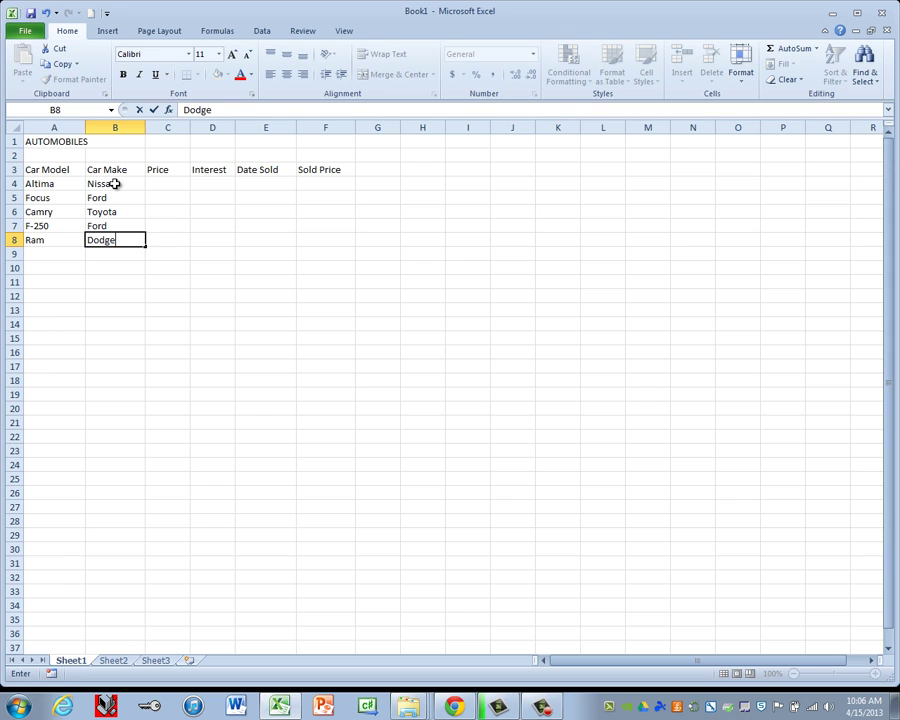
# - Enter the interest rates .055, .023, .041, .104 and .045 in cells D4 to D8
pyautogui.click(211, 183)
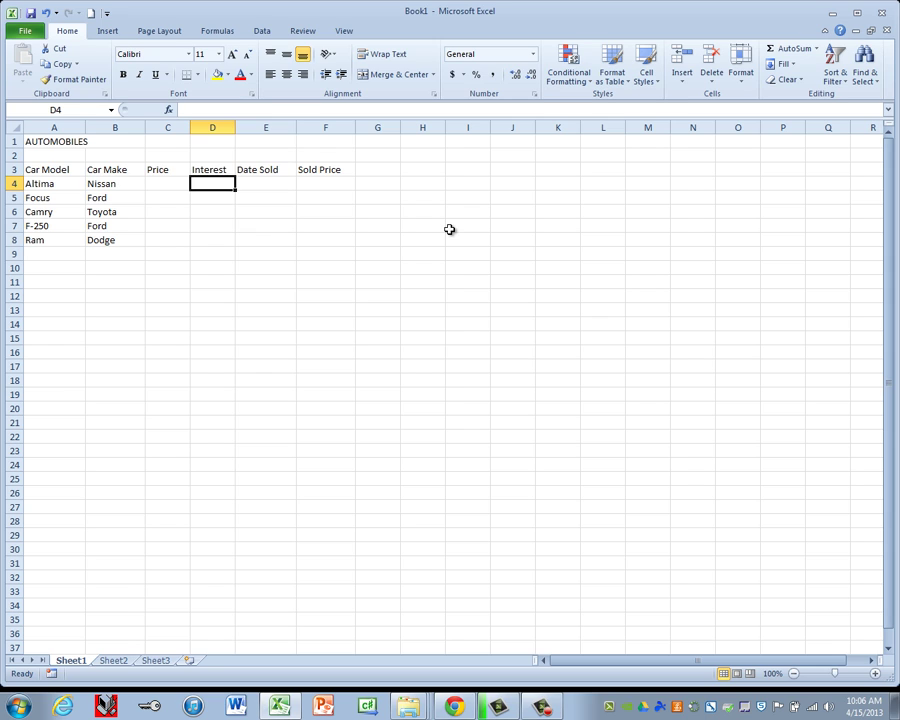
pyautogui.write('.')
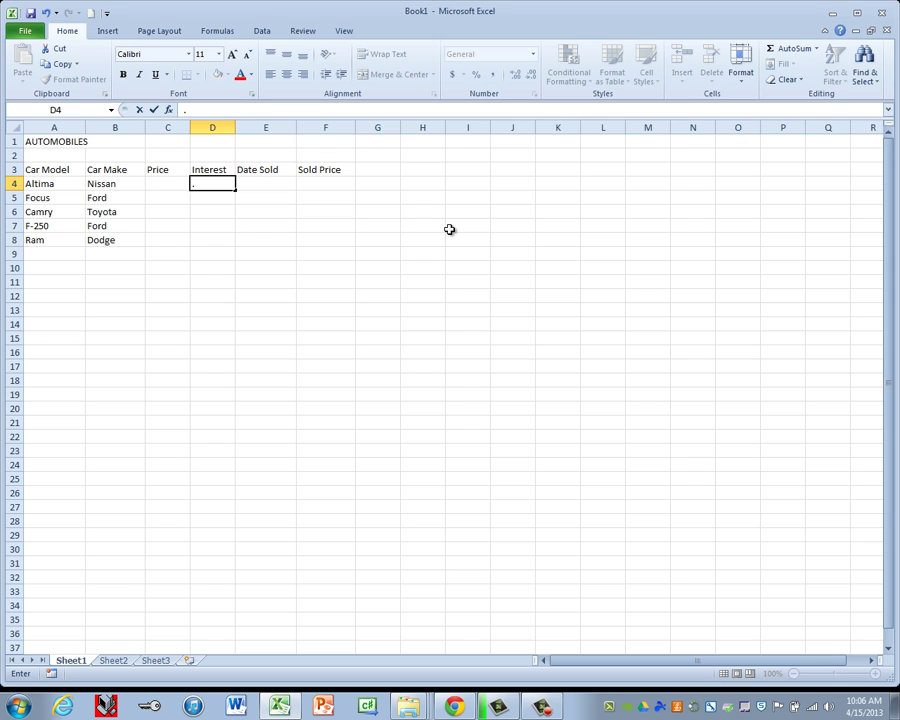
pyautogui.write('055')
pyautogui.press('Return')
pyautogui.write('.023')
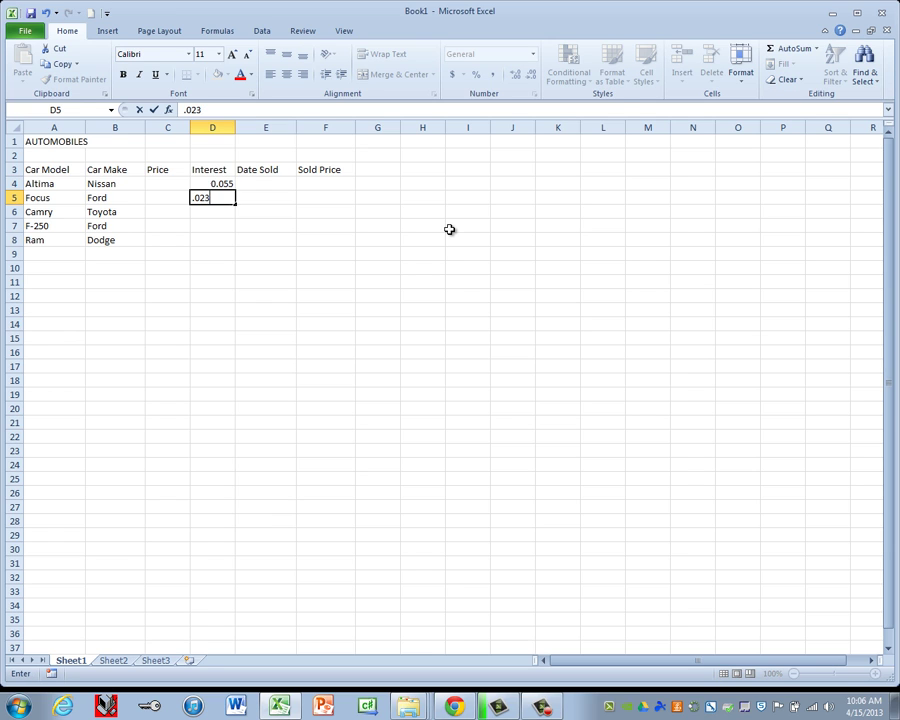
pyautogui.press('Return')
pyautogui.write('.041')
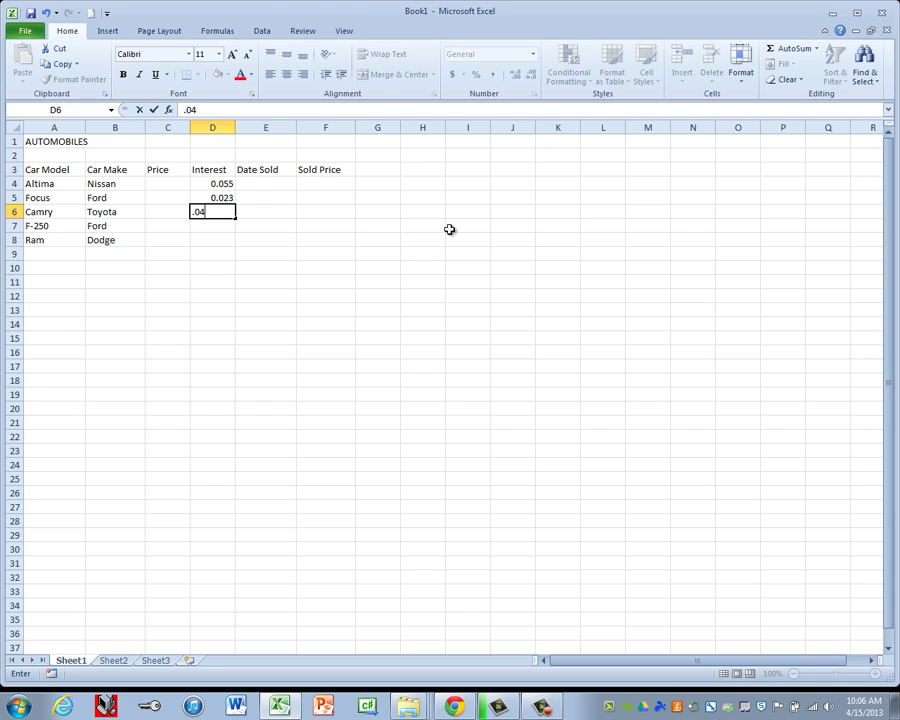
pyautogui.press('Return')
pyautogui.write('.104')
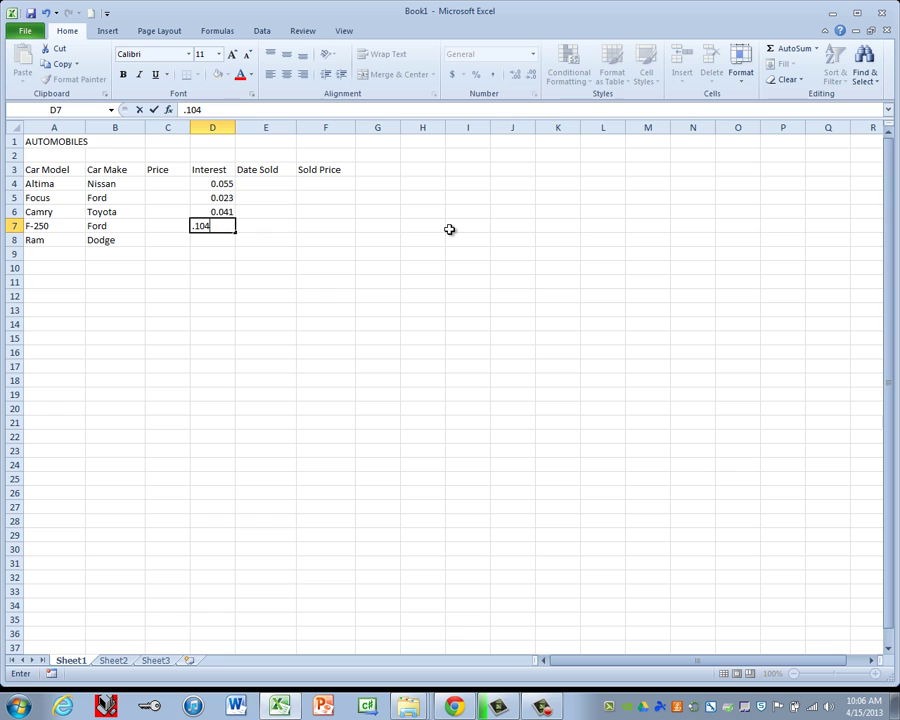
pyautogui.press('Return')
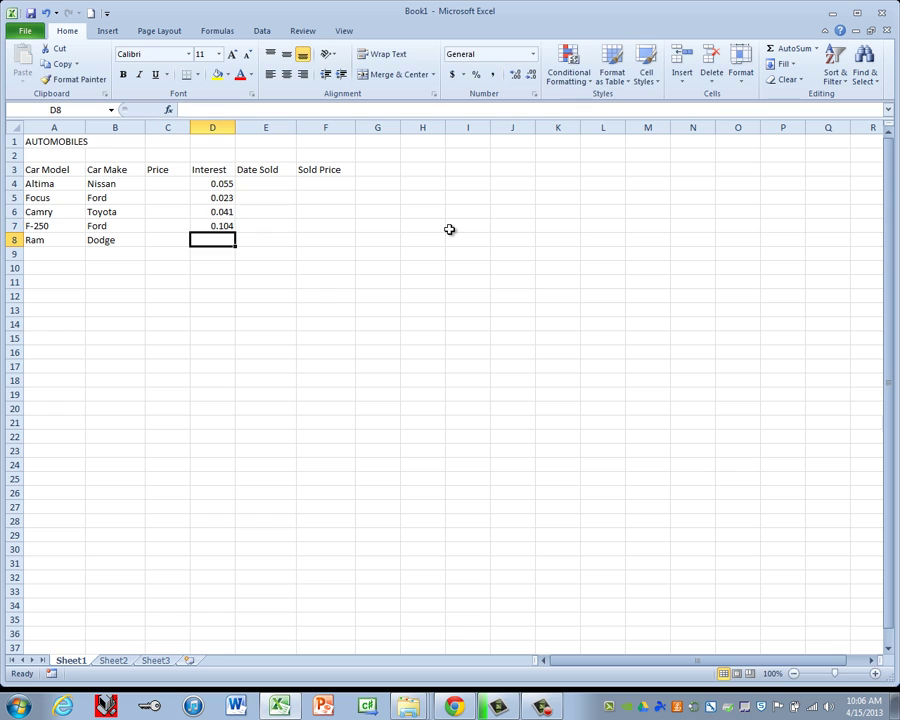
pyautogui.write('.045')
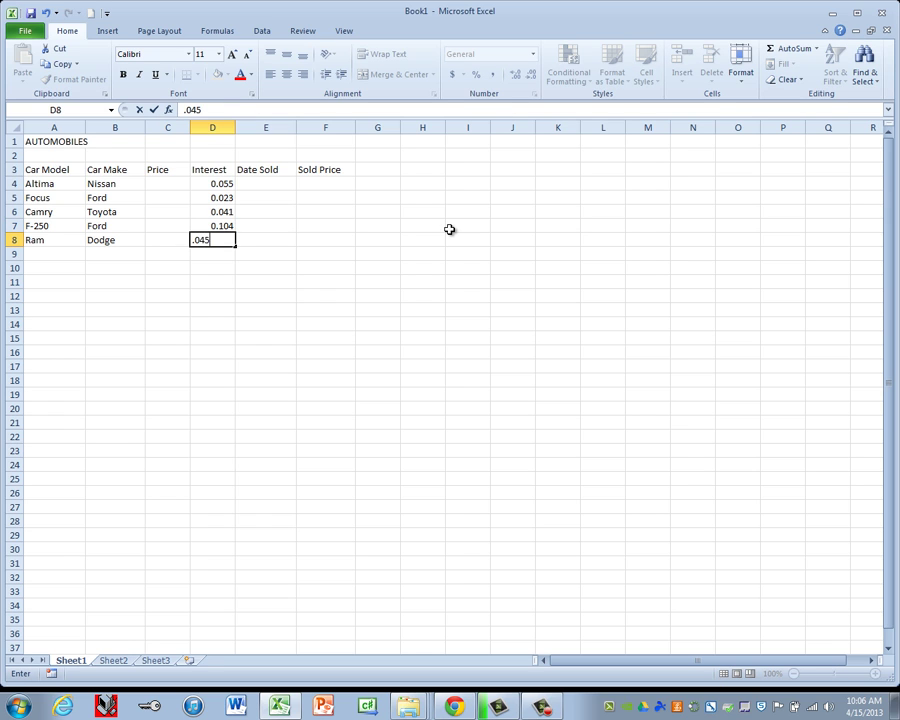
pyautogui.press('Return')
# - Format the interest rates in D4 to D8 as percentages with one decimal place
pyautogui.moveTo(203, 185); pyautogui.dragTo(205, 235)
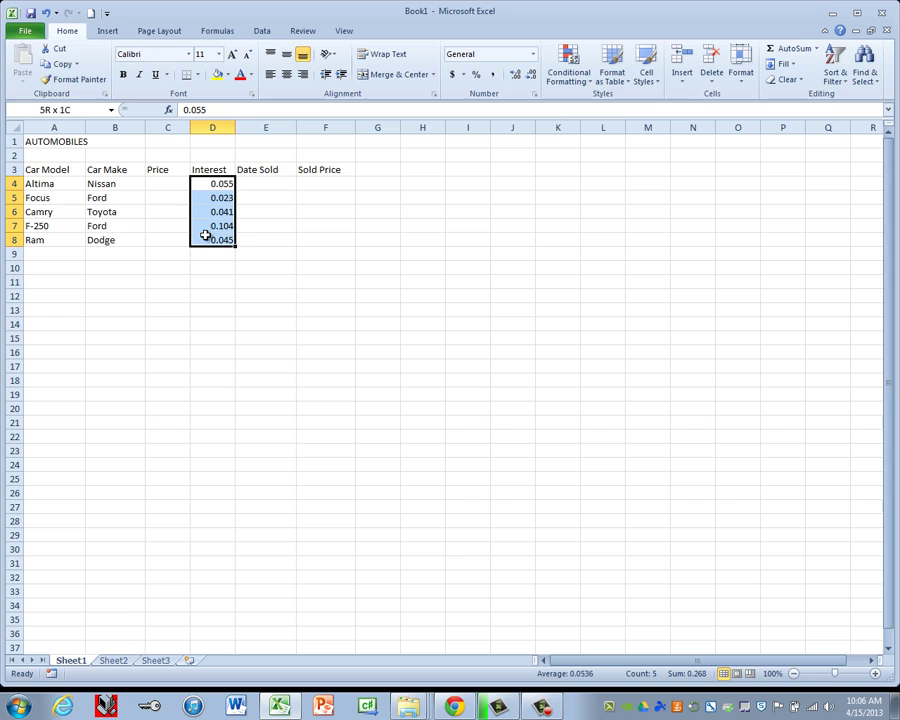
pyautogui.click(476, 75)
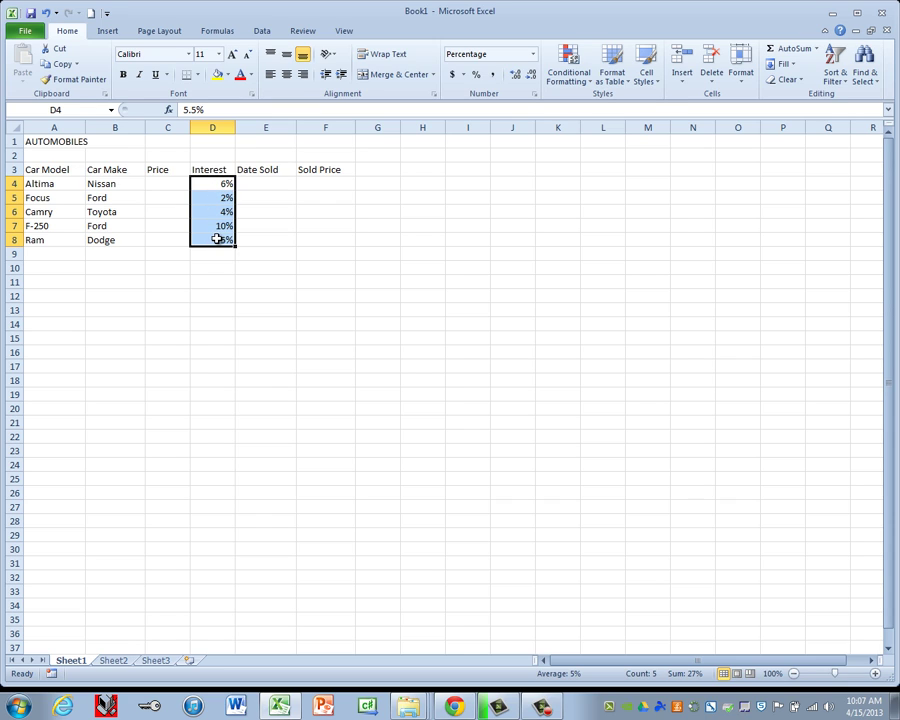
pyautogui.click(515, 76)
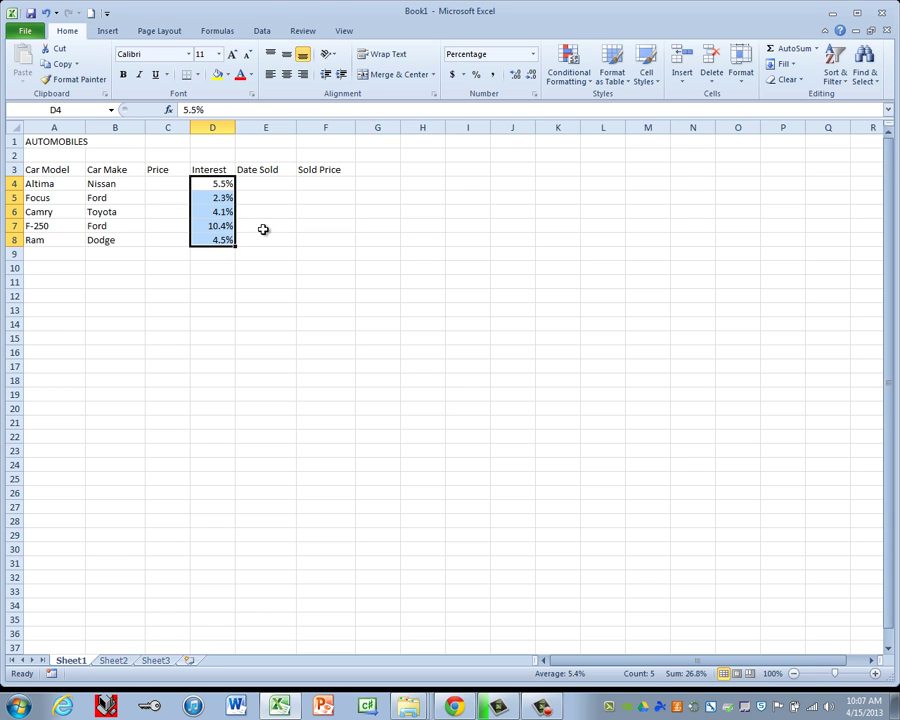
# - Enter the sale dates August 12, 2009, June 1, 2010, October 8, 2008, January 30, 2008 and February 2, 2009 in cells E4 to E8
pyautogui.click(266, 191)
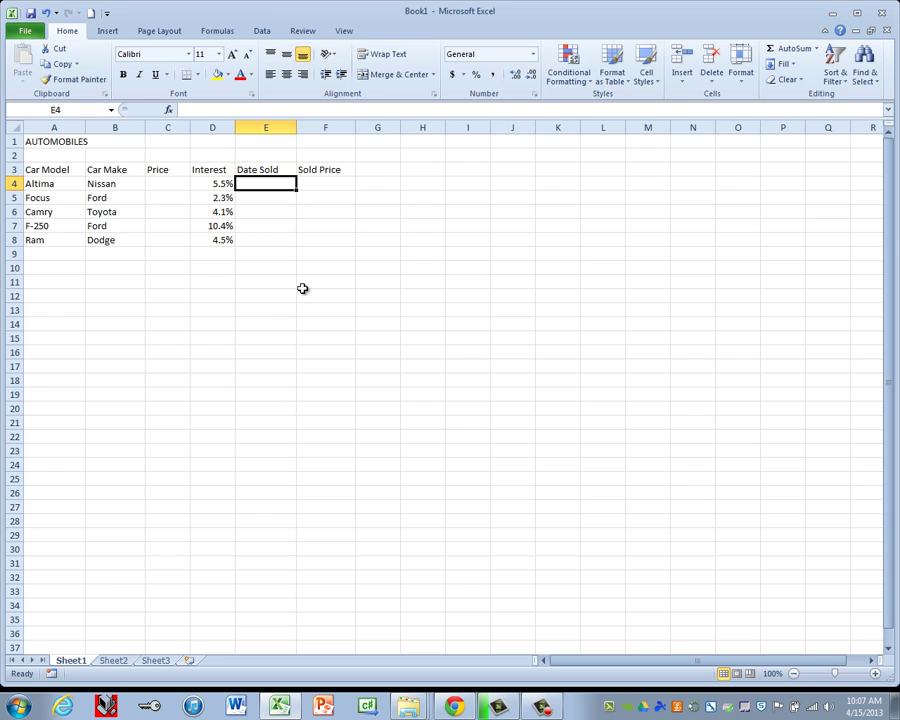
pyautogui.write('Au')
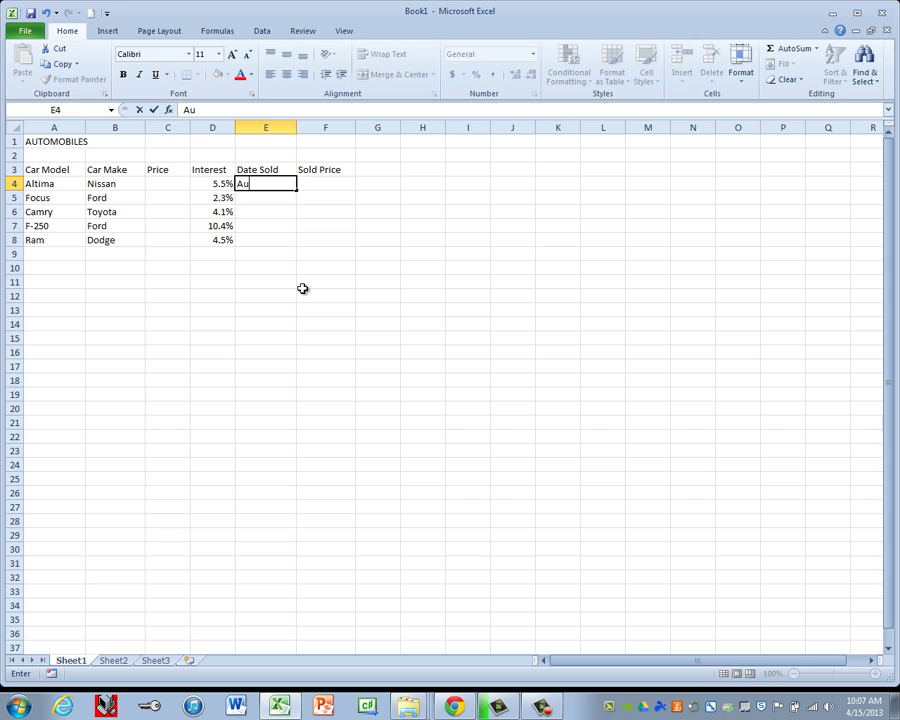
pyautogui.write('gust 12, 2009')
pyautogui.press('Return')
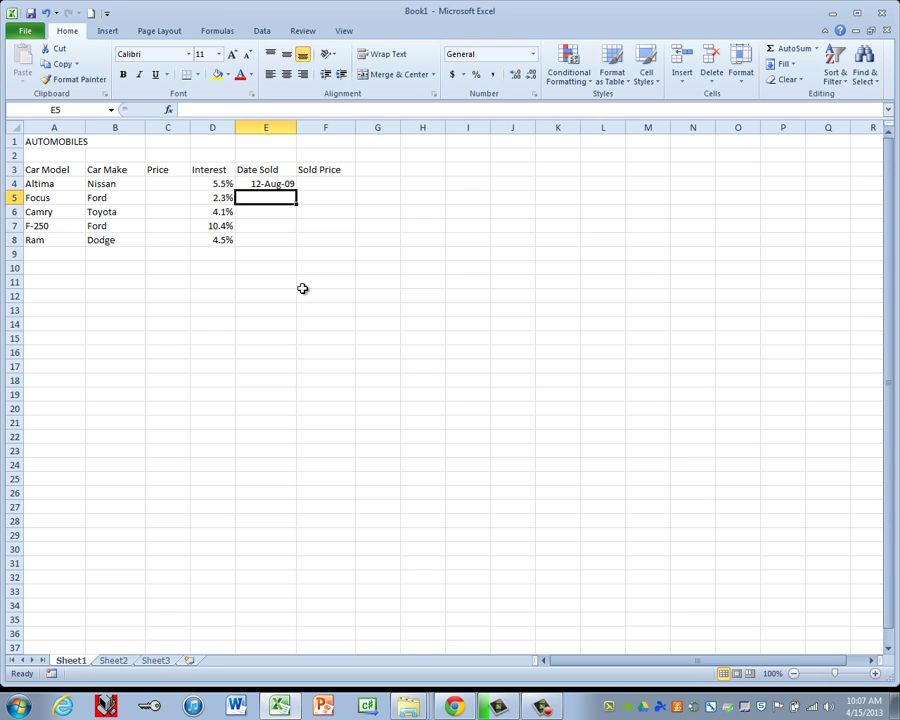
pyautogui.write('Jun')
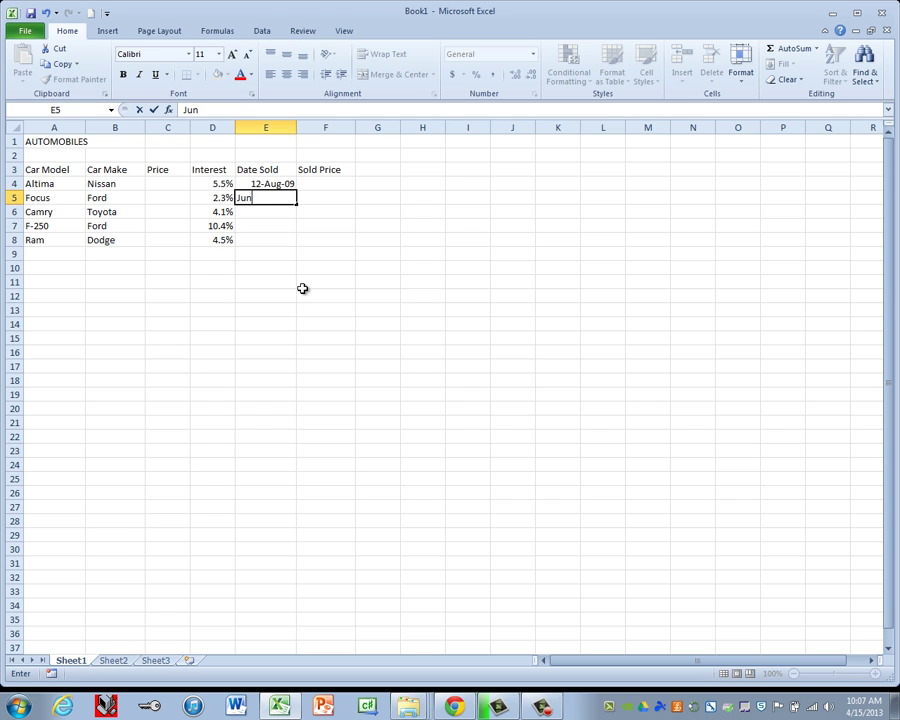
pyautogui.write('e 1, 2010')
pyautogui.press('Return')
pyautogui.write('O')
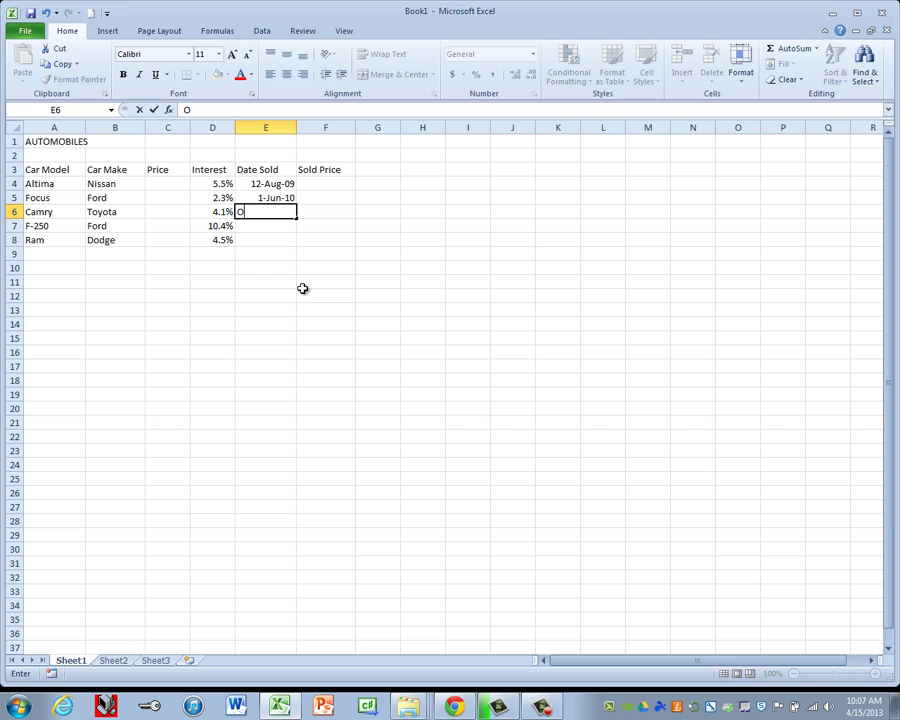
pyautogui.write('ctober 8, 2008')
pyautogui.press('Return')
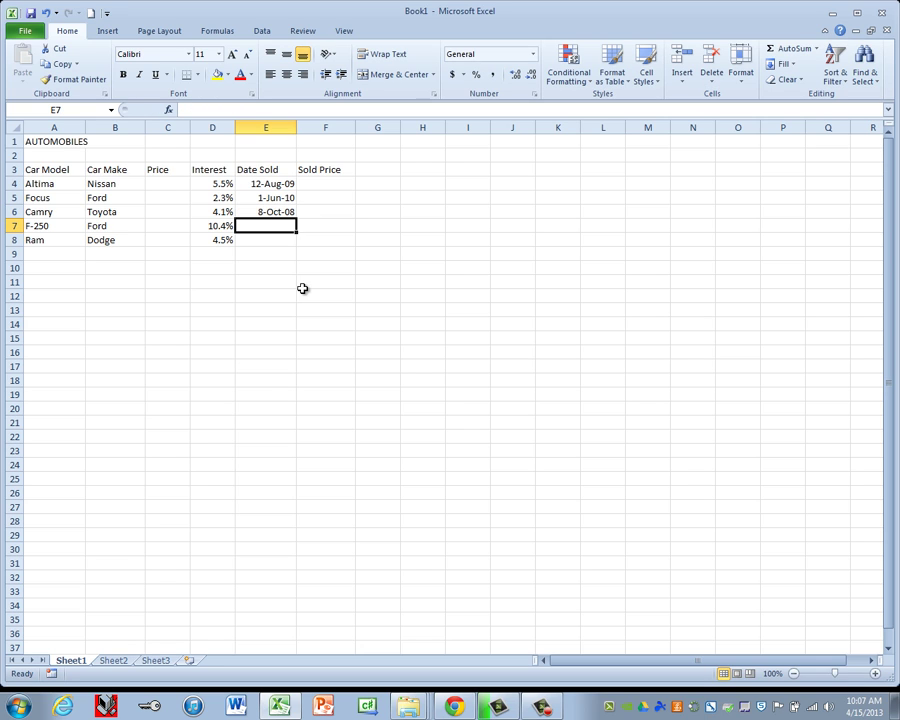
pyautogui.write('January')
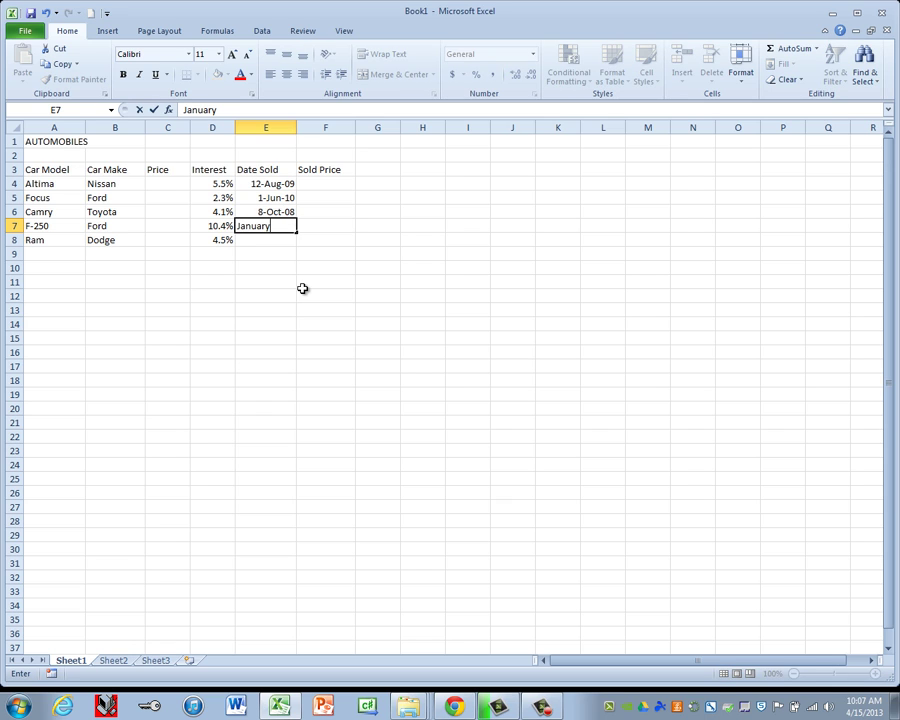
pyautogui.write(' 30, 2008')
pyautogui.press('Return')
pyautogui.write('Febru')
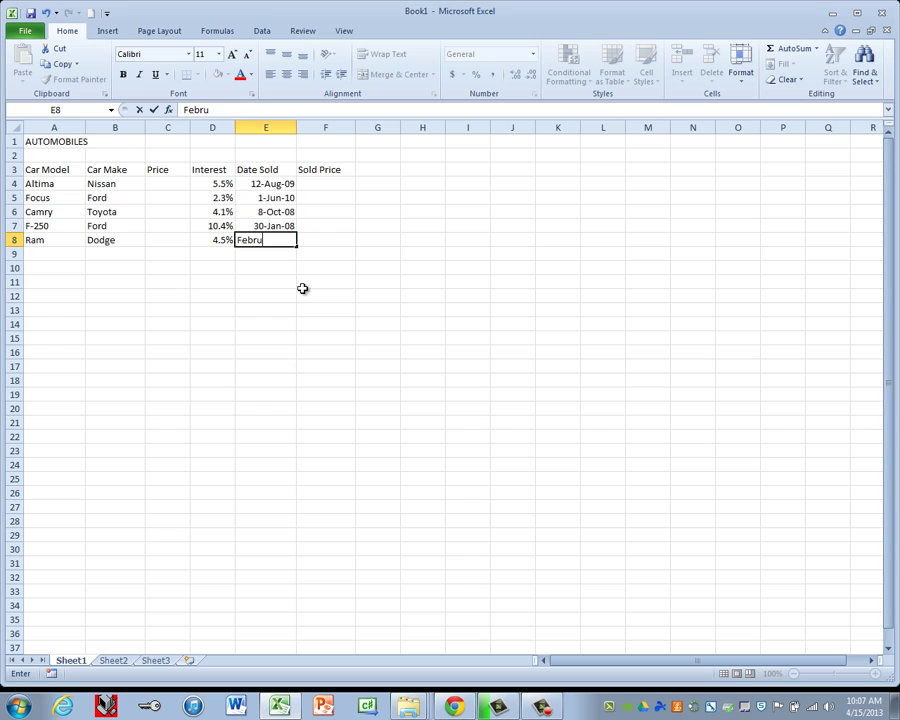
pyautogui.write('ary 2, 2009')
pyautogui.press('Return')
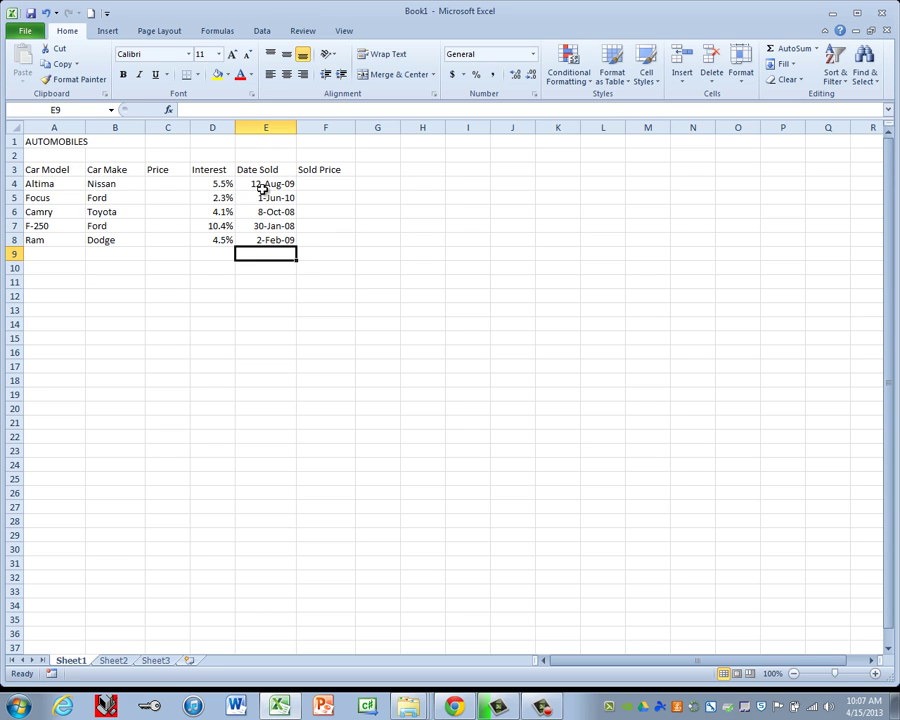
# - Format the sale dates in cells E4 to E8 as Short Date
pyautogui.moveTo(261, 185); pyautogui.dragTo(265, 242)
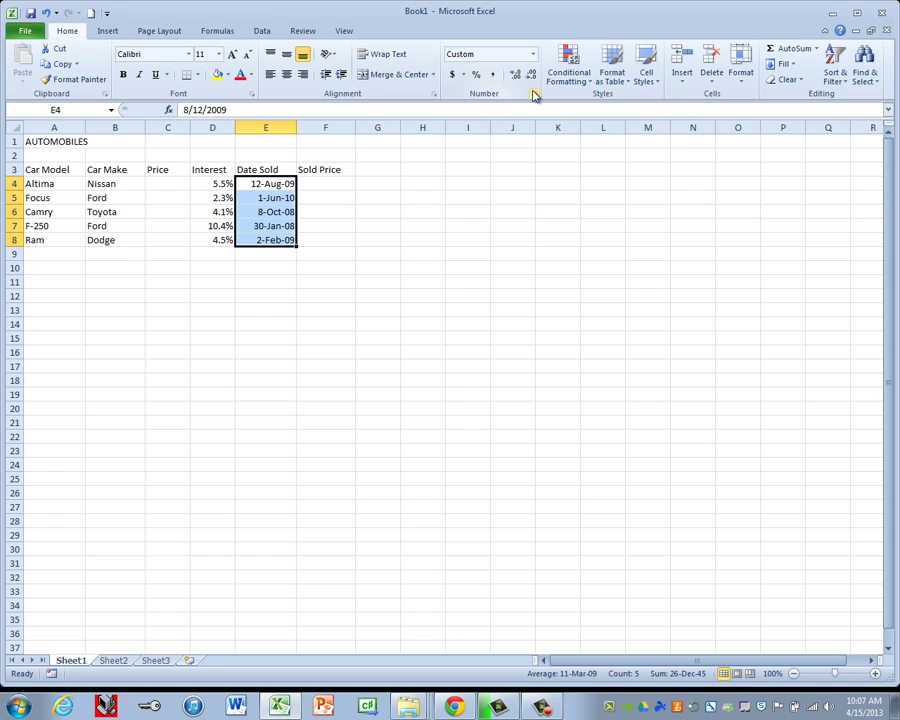
pyautogui.click(534, 56)
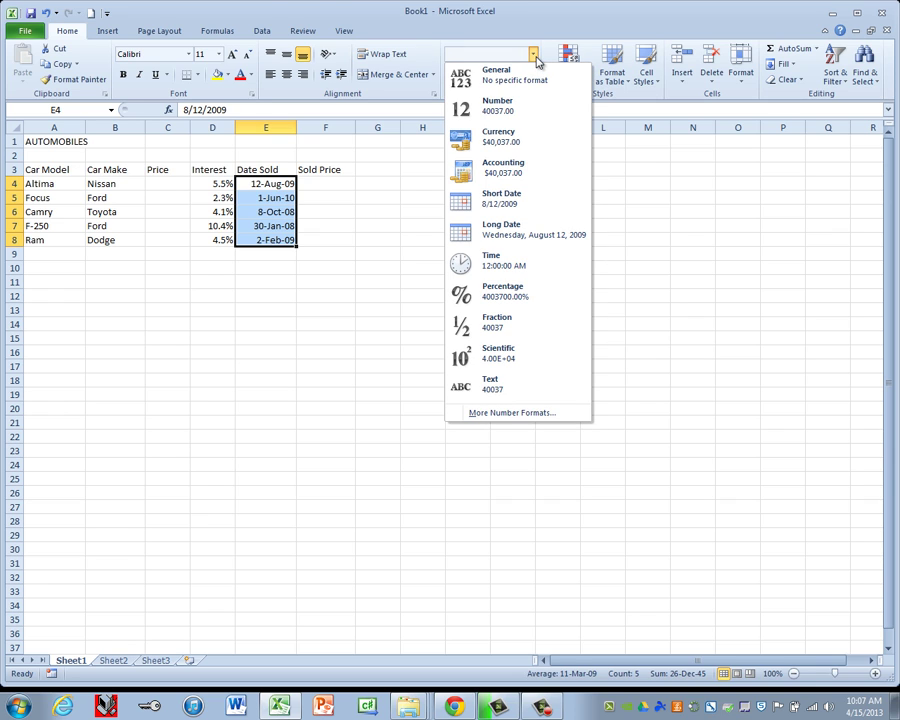
pyautogui.click(503, 203)
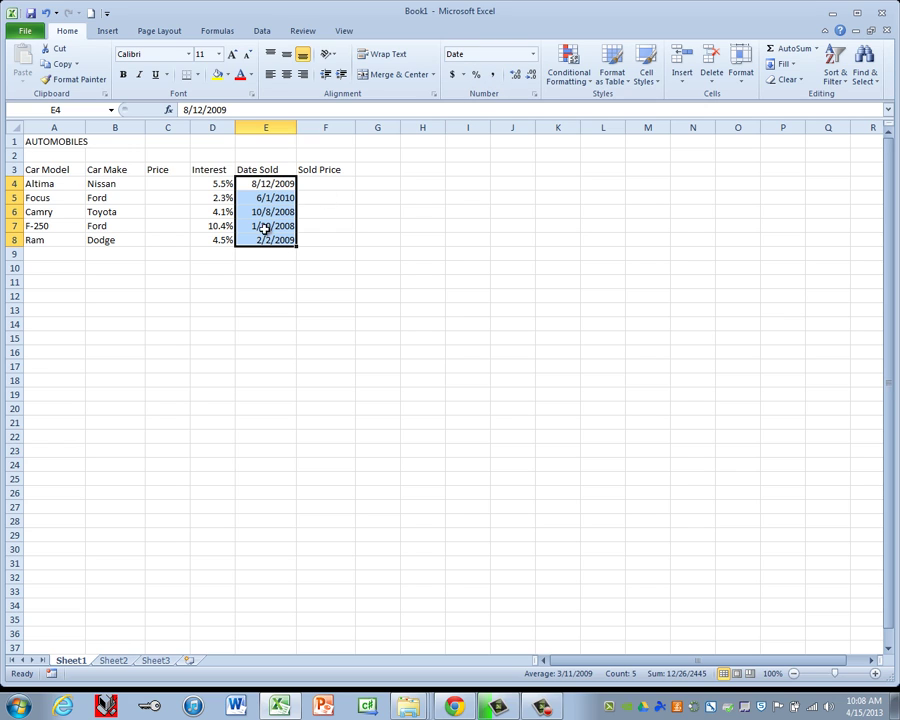
pyautogui.click(329, 185)
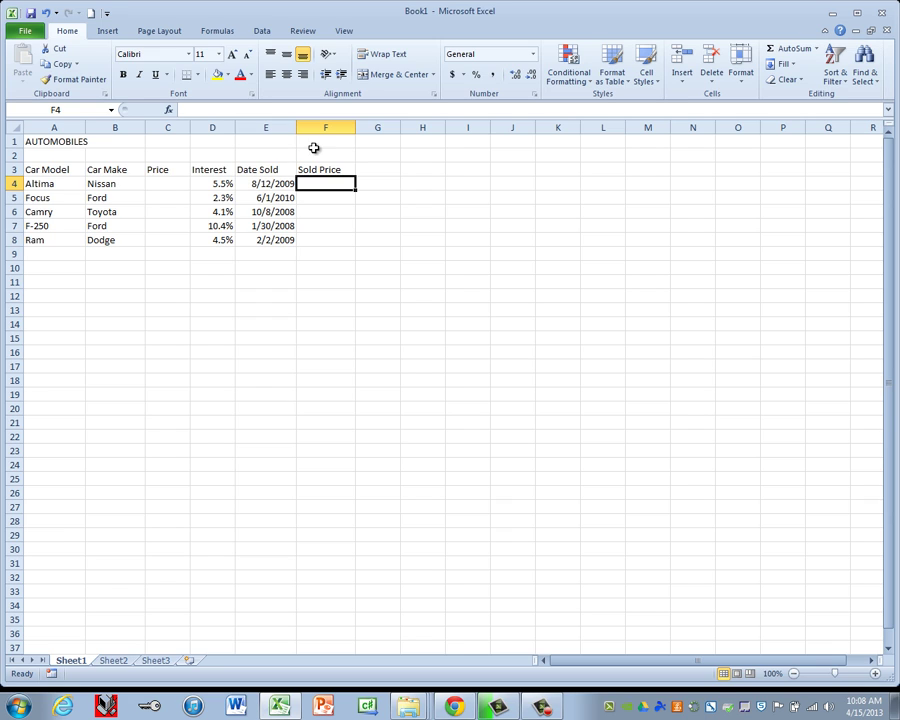
# - Switch to Chrome, search for "Car soup" in a new tab and open the CarSoup.com website
pyautogui.click(450, 706)
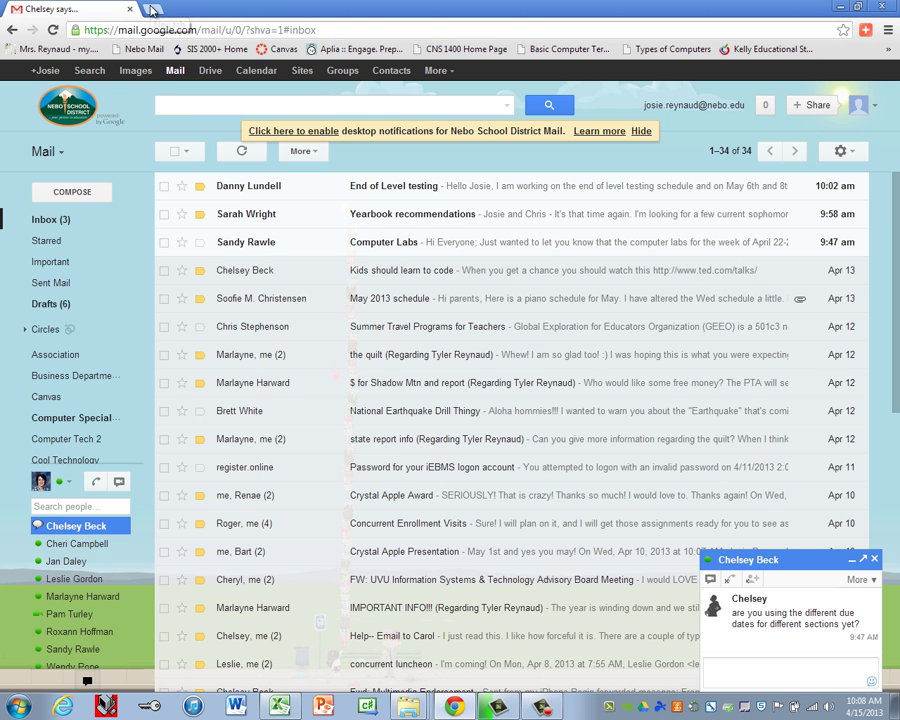
pyautogui.click(150, 8)
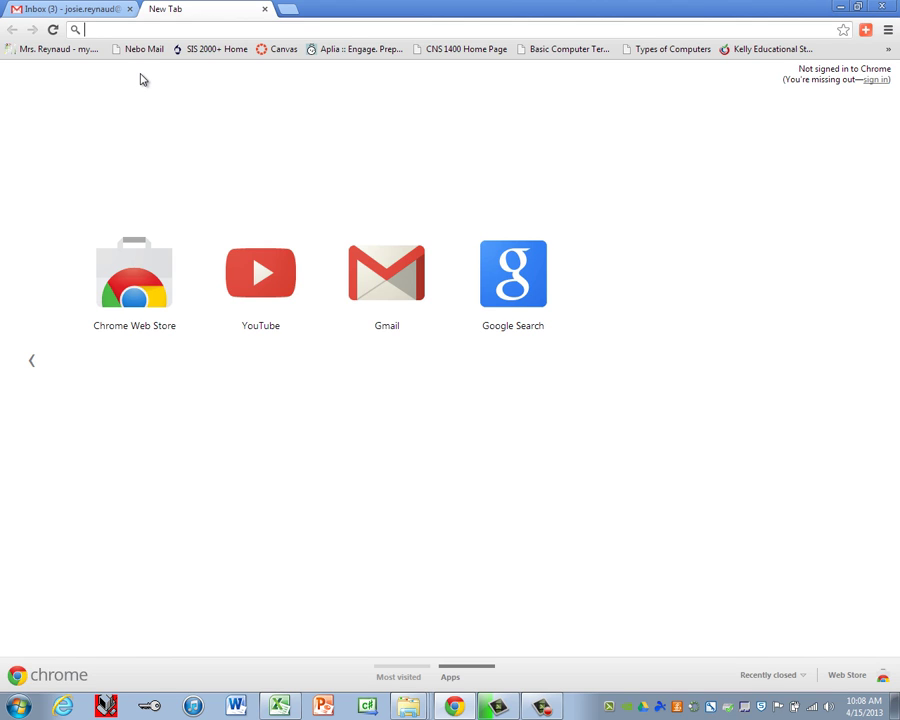
pyautogui.write('Car')
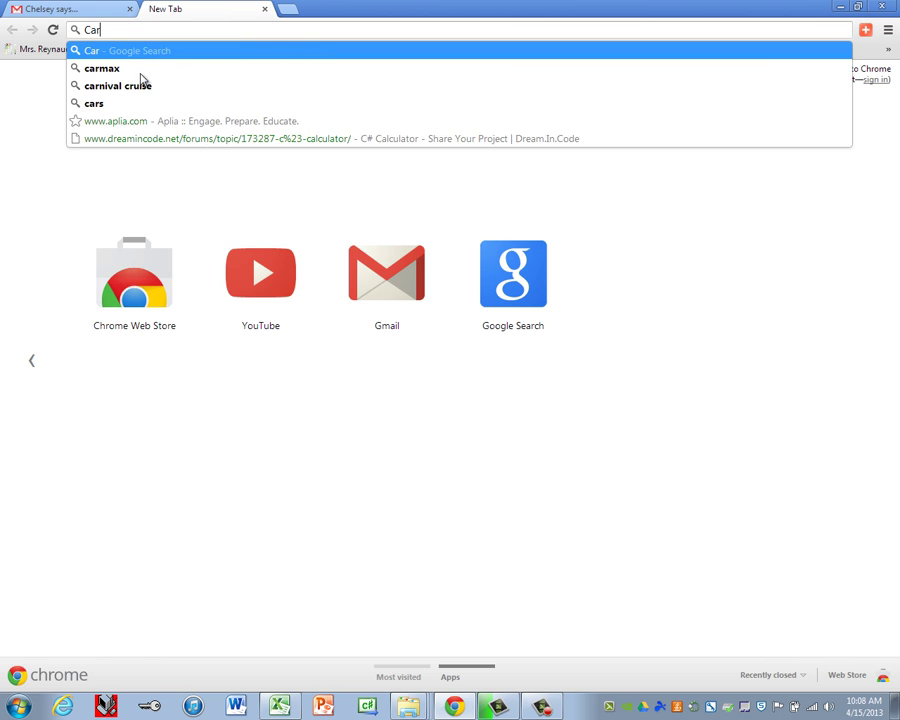
pyautogui.write(' soup')
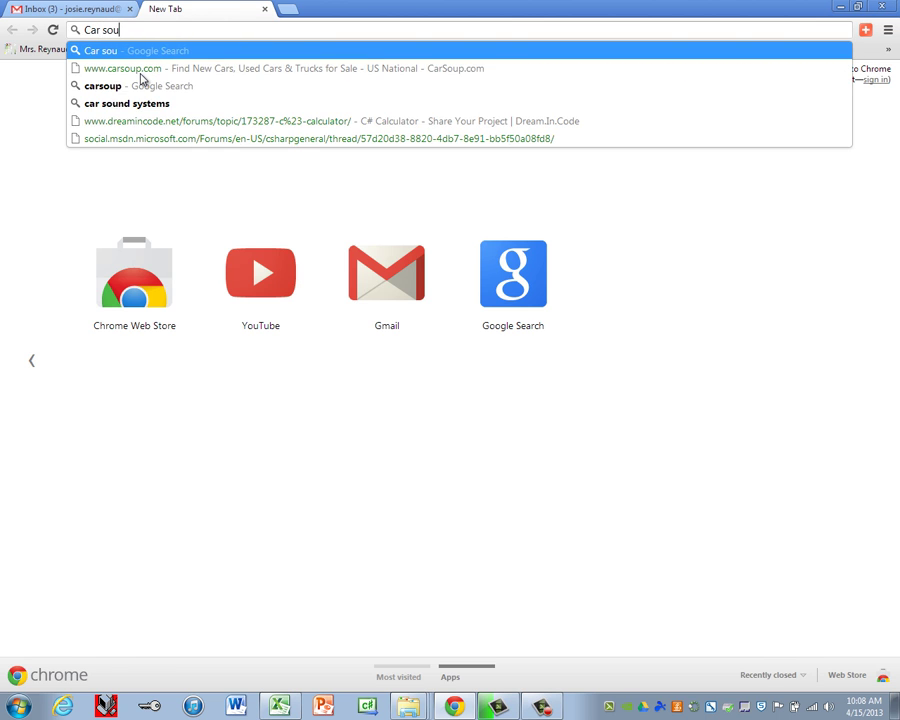
pyautogui.press('Return')
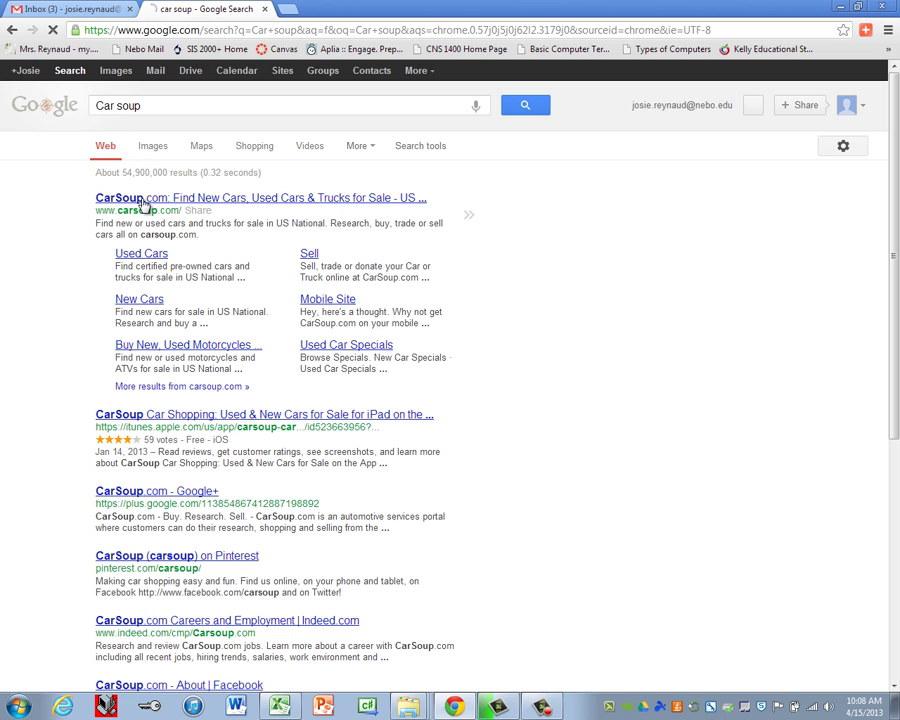
pyautogui.click(143, 204)
# - Choose the make Nissan and the model Altima in the Search Make & Model form
pyautogui.scroll(-1, 567, 533)
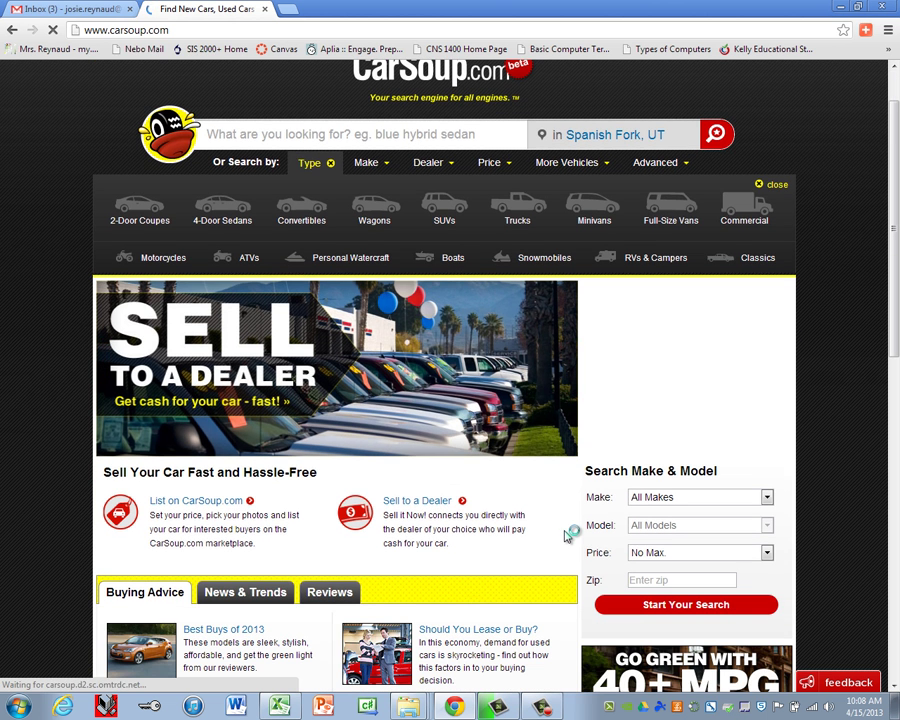
pyautogui.scroll(-1, 640, 500)
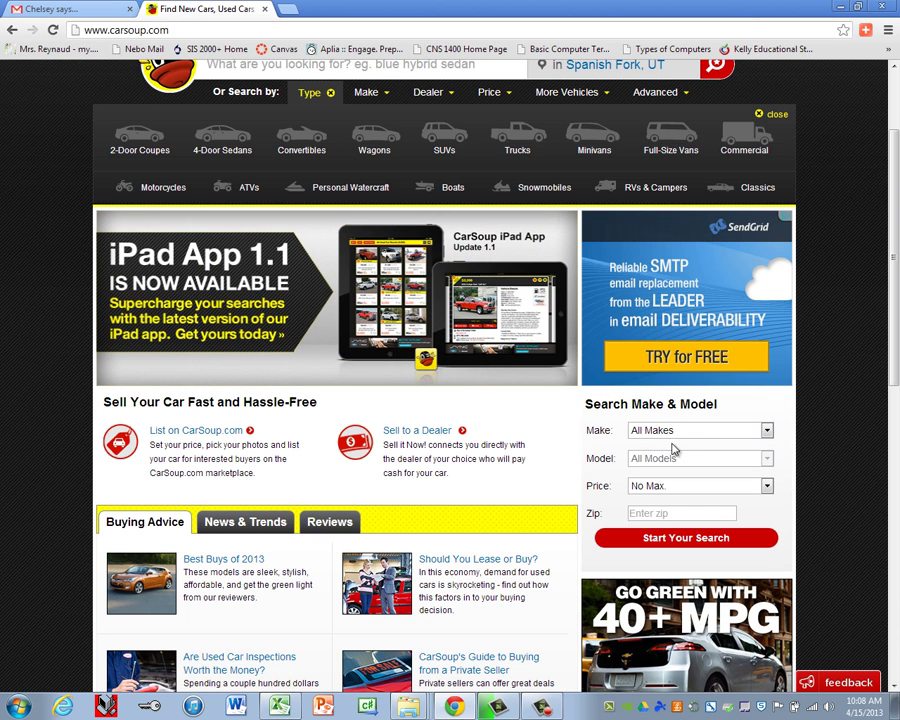
pyautogui.click(700, 437)
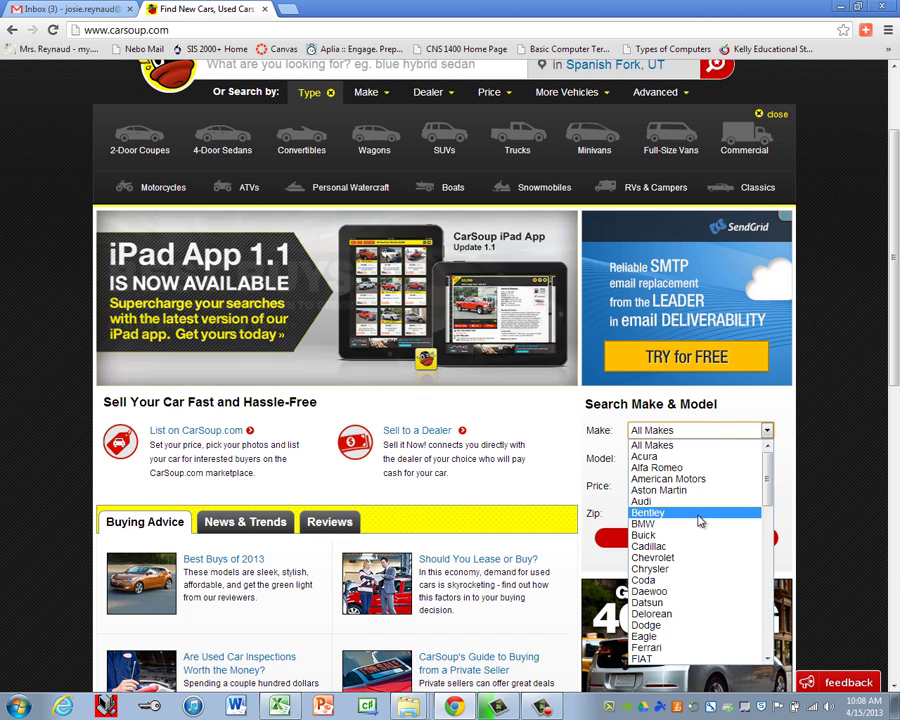
pyautogui.press('n')
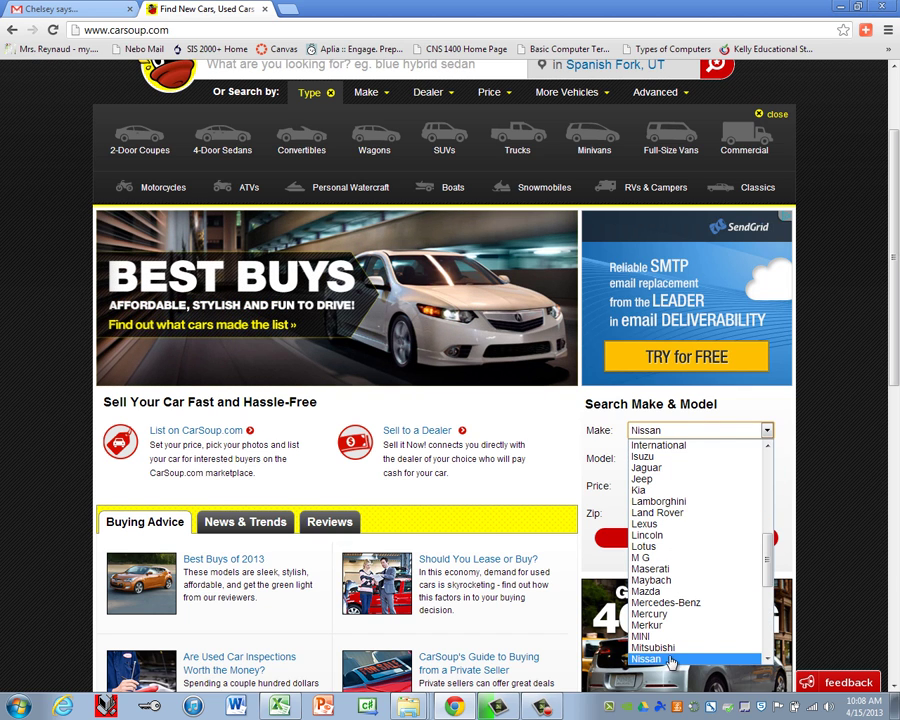
pyautogui.click(675, 659)
pyautogui.click(655, 462)
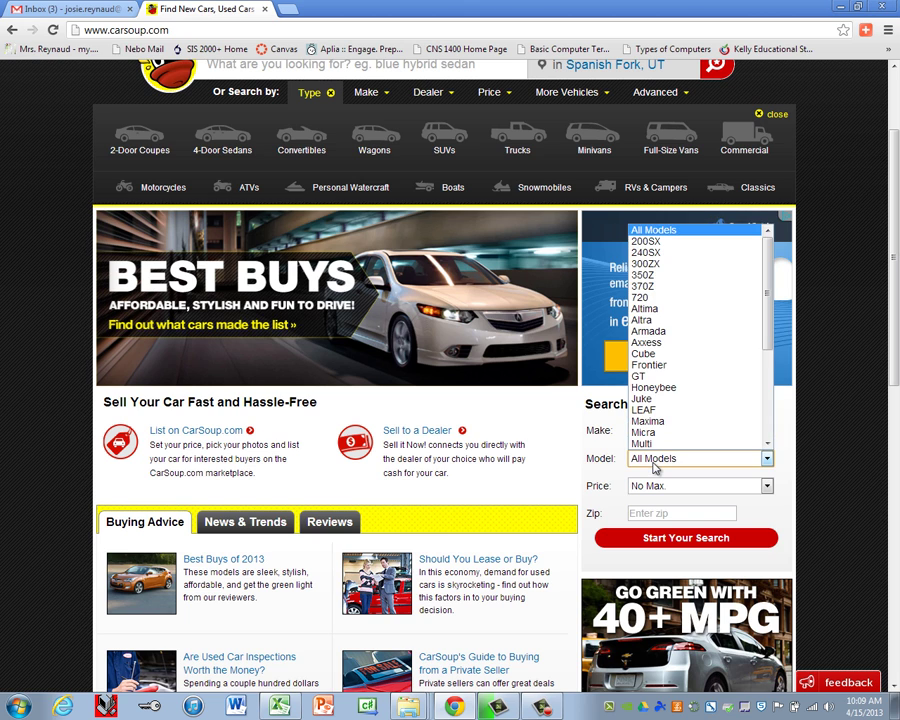
pyautogui.press('a')
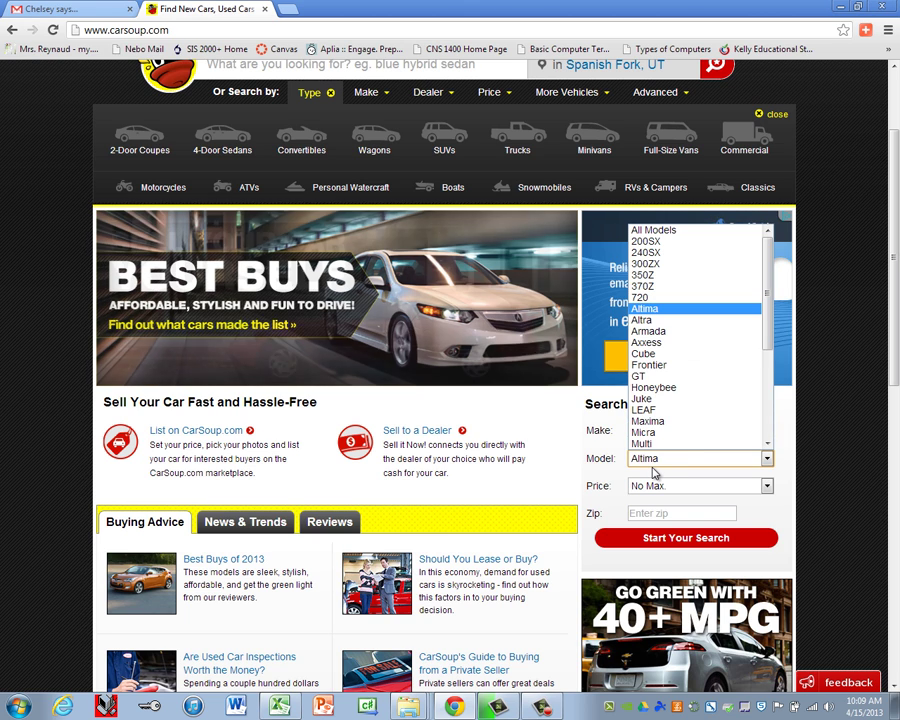
pyautogui.press('Return')
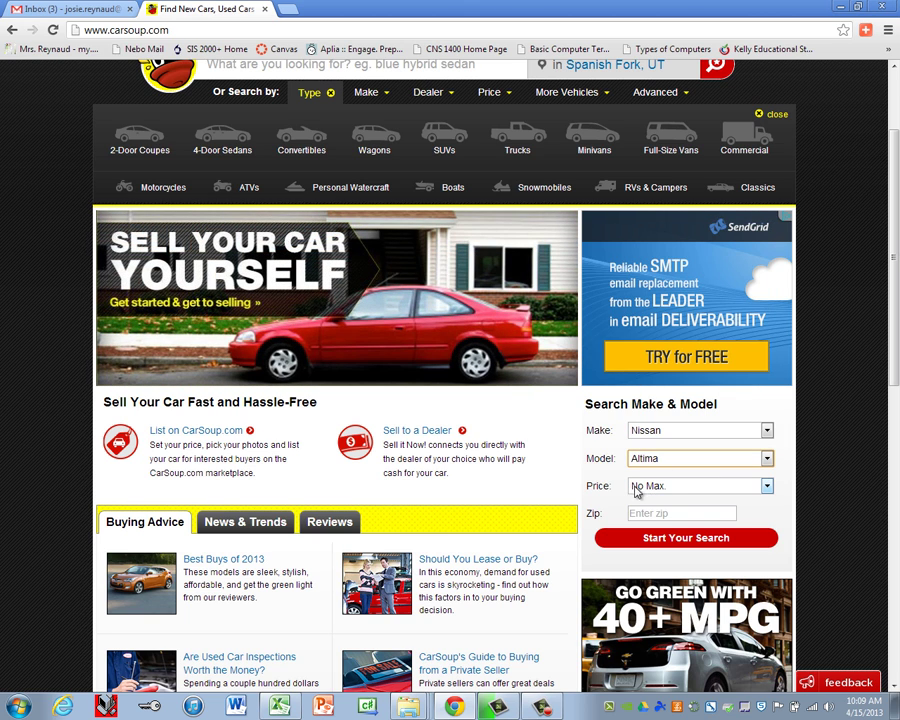
# - Enter the local zip code in the search form and start the vehicle search
pyautogui.click(648, 517)
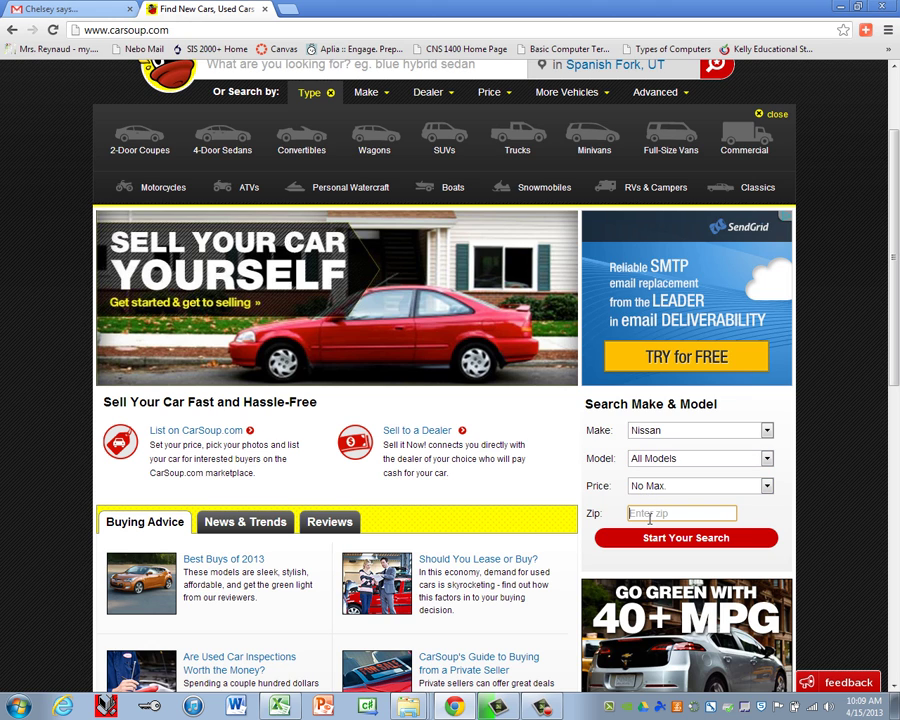
pyautogui.write('84653')
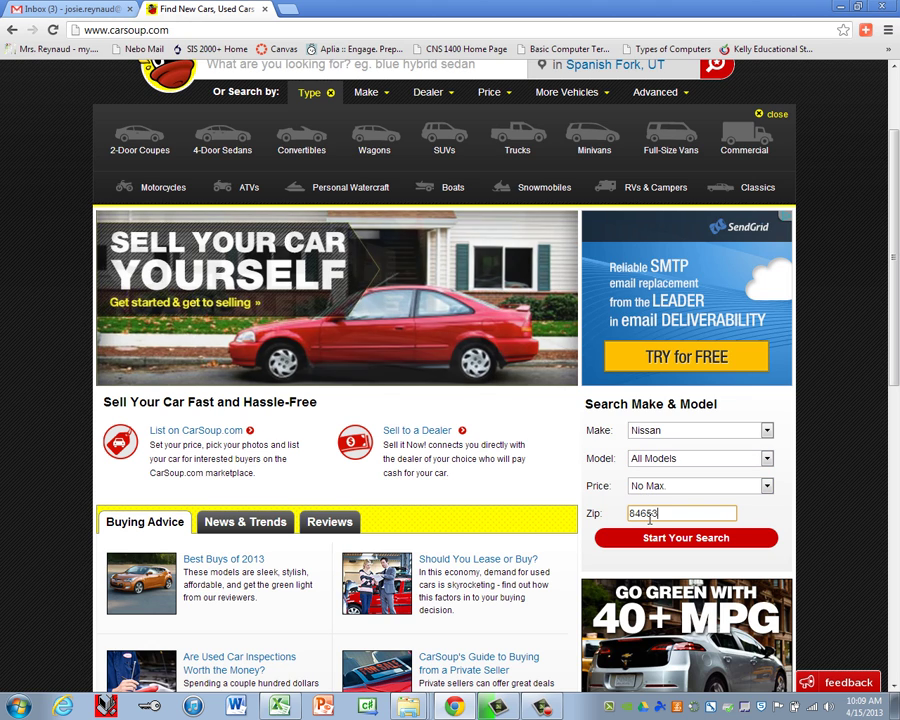
pyautogui.click(660, 539)
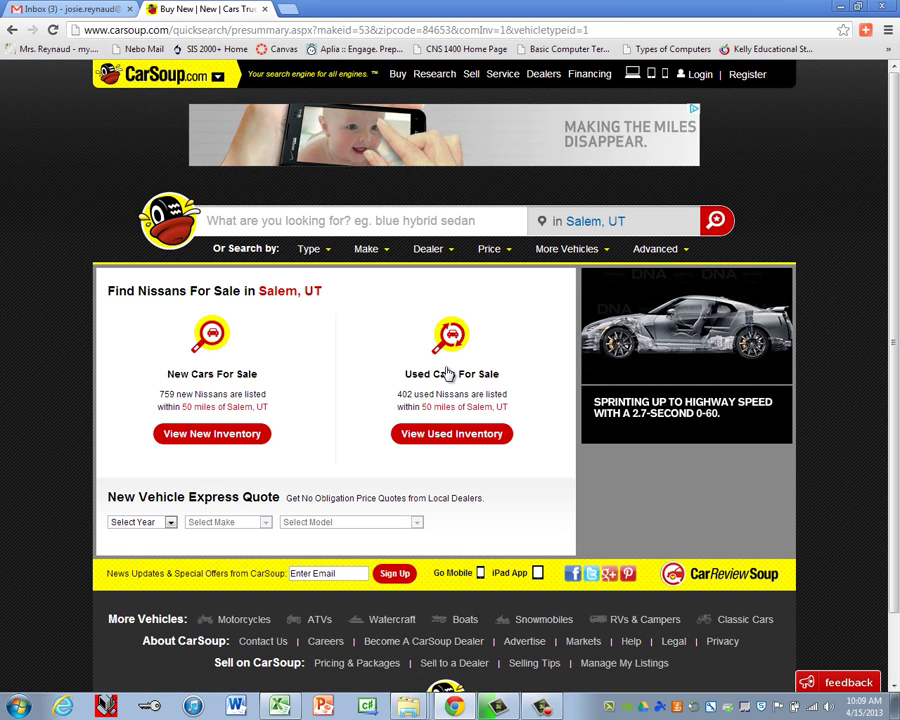
# - View the used Nissan inventory and narrow the listings to the Altima model
pyautogui.click(453, 437)
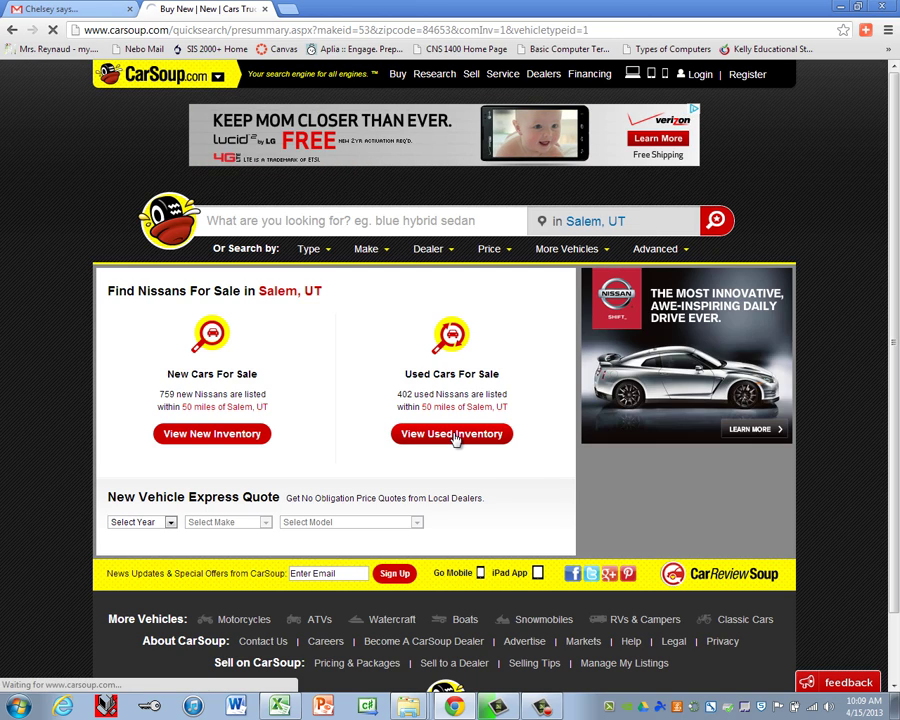
pyautogui.scroll(-1, 300, 500)
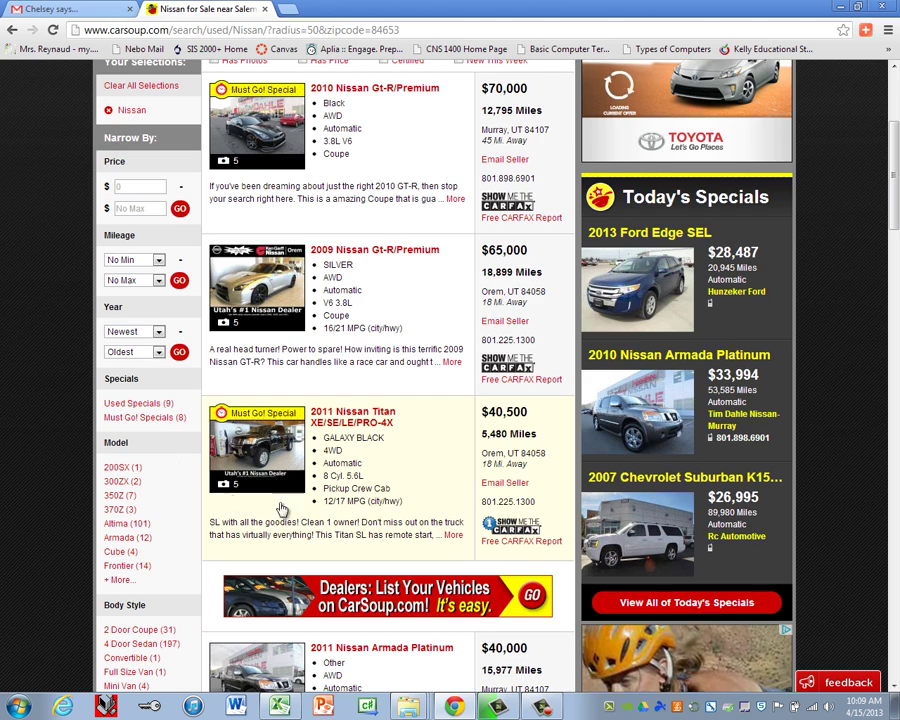
pyautogui.click(115, 527)
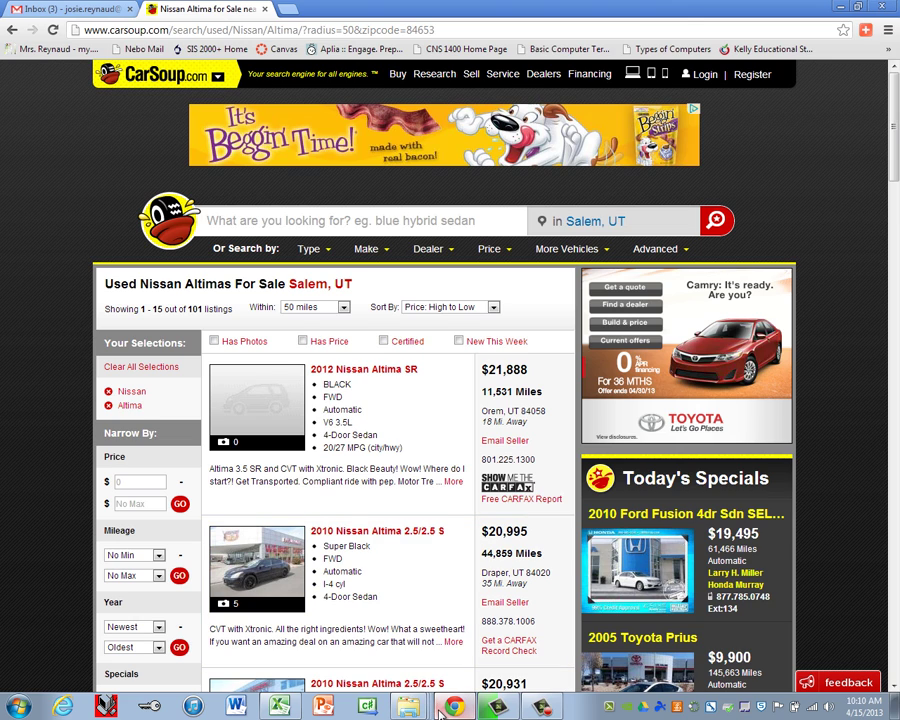
# - Switch back to Excel and enter 21888 as the Altima's price in cell C4
pyautogui.moveTo(440, 712)
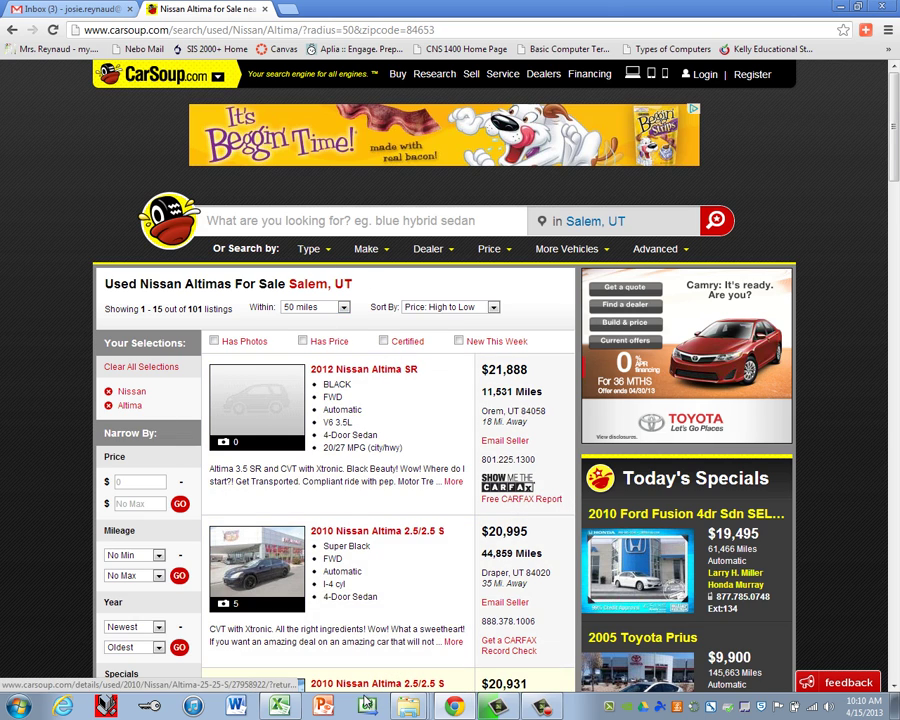
pyautogui.click(281, 707)
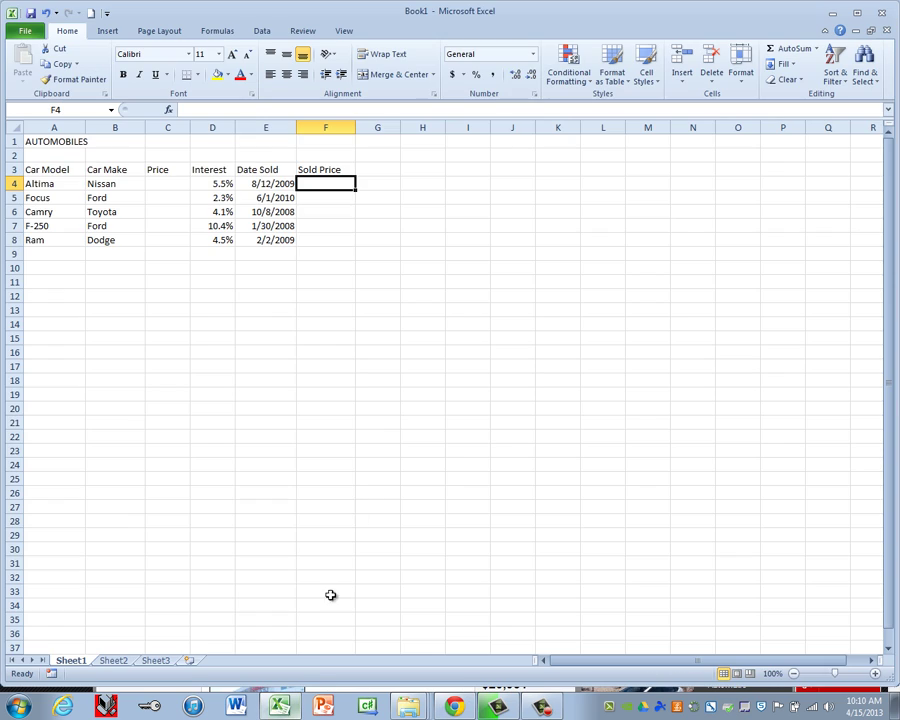
pyautogui.click(167, 185)
pyautogui.write('21888')
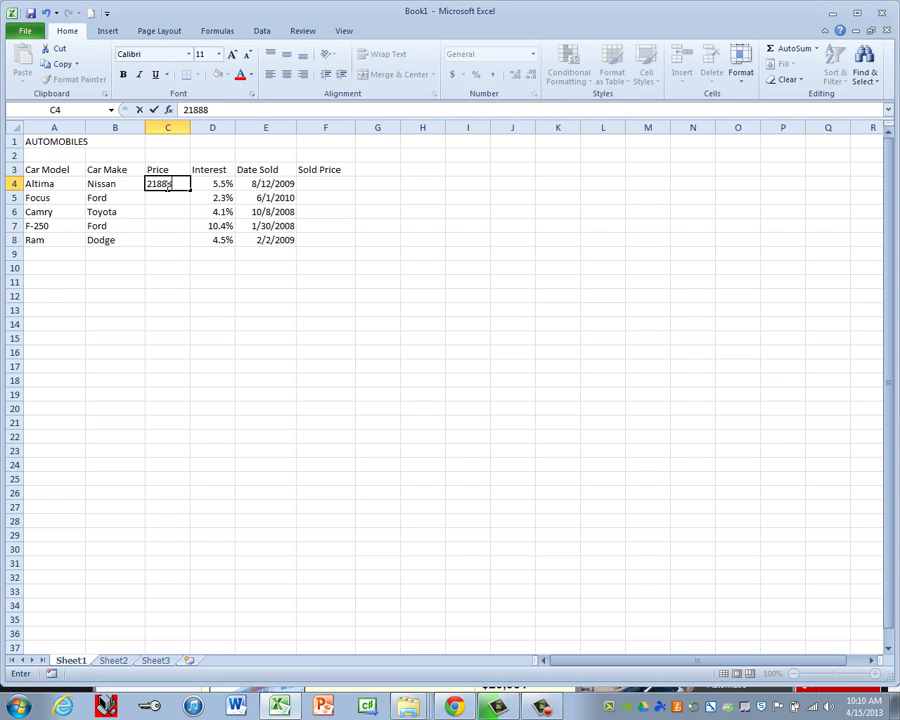
pyautogui.press('Return')
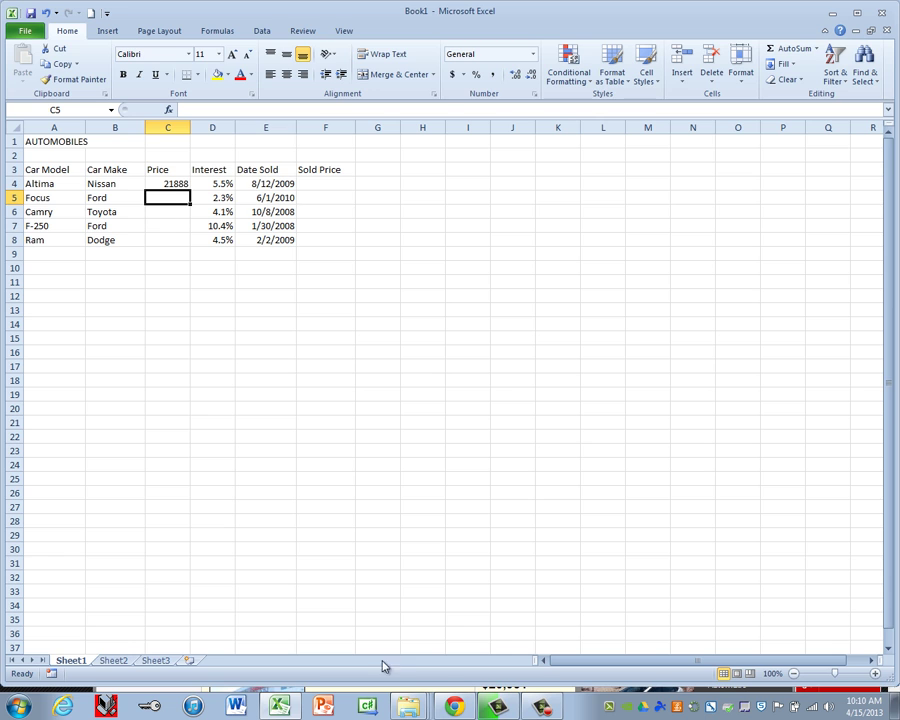
# - Switch to the CarSoup page in Chrome, choose the make Ford and view its used inventory
pyautogui.hotkey('alt', 'Tab')
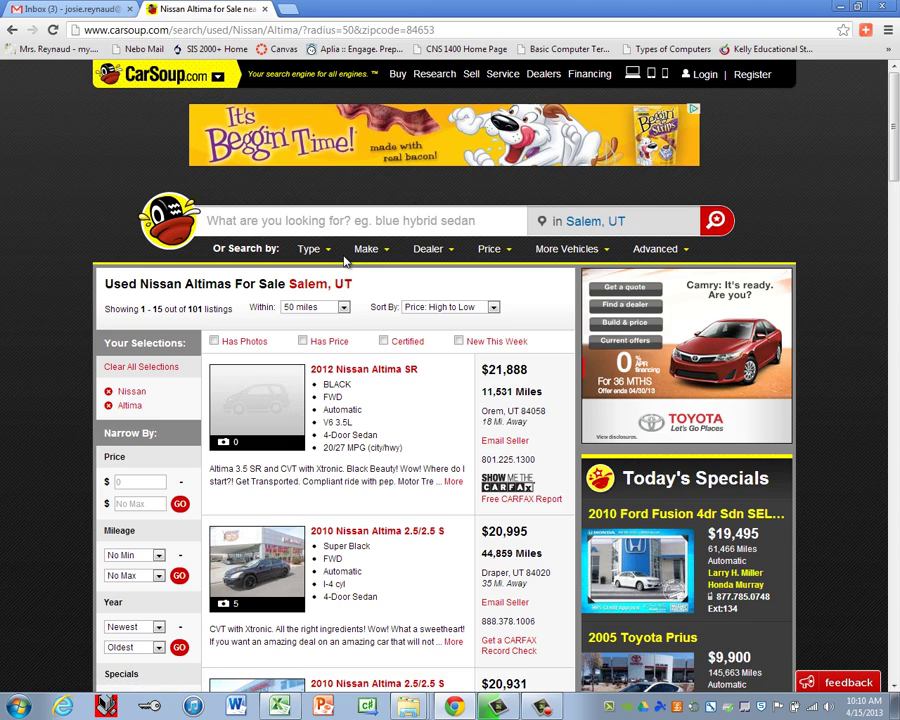
pyautogui.scroll(-3, 288, 468)
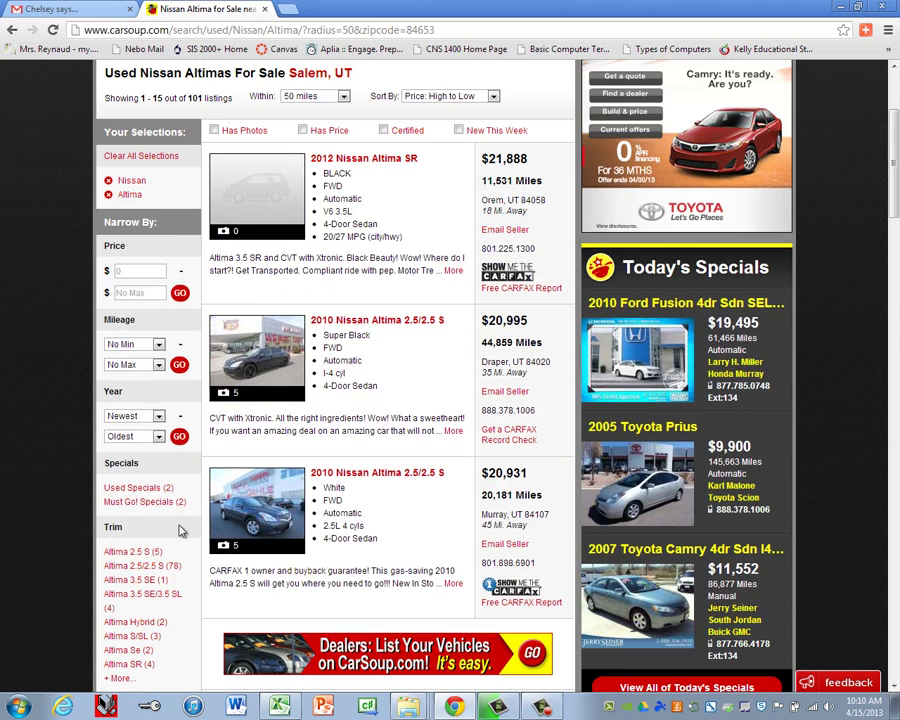
pyautogui.scroll(3, 193, 497)
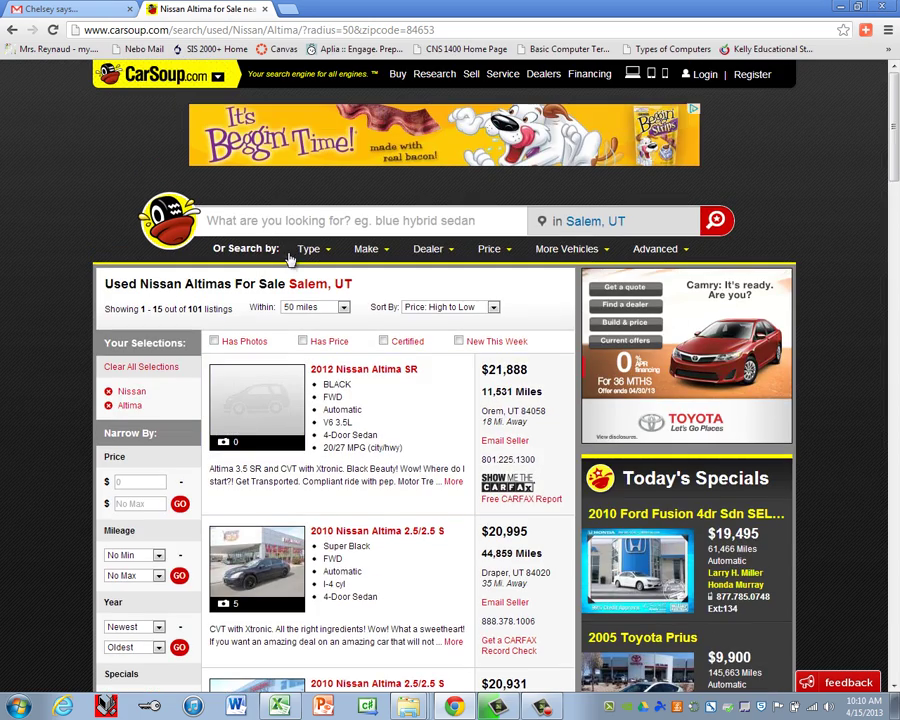
pyautogui.click(380, 252)
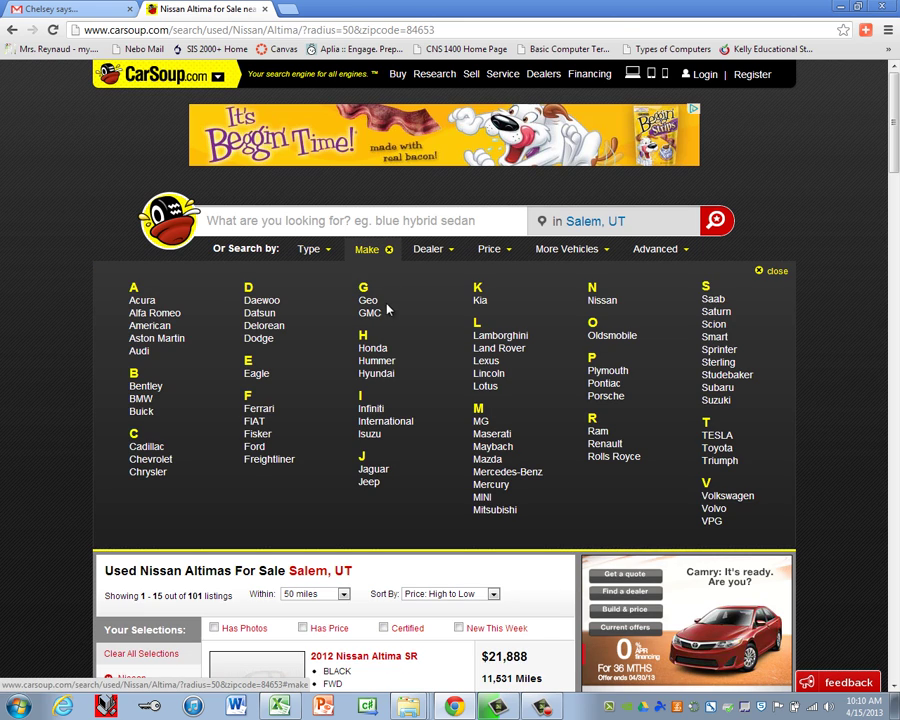
pyautogui.click(262, 452)
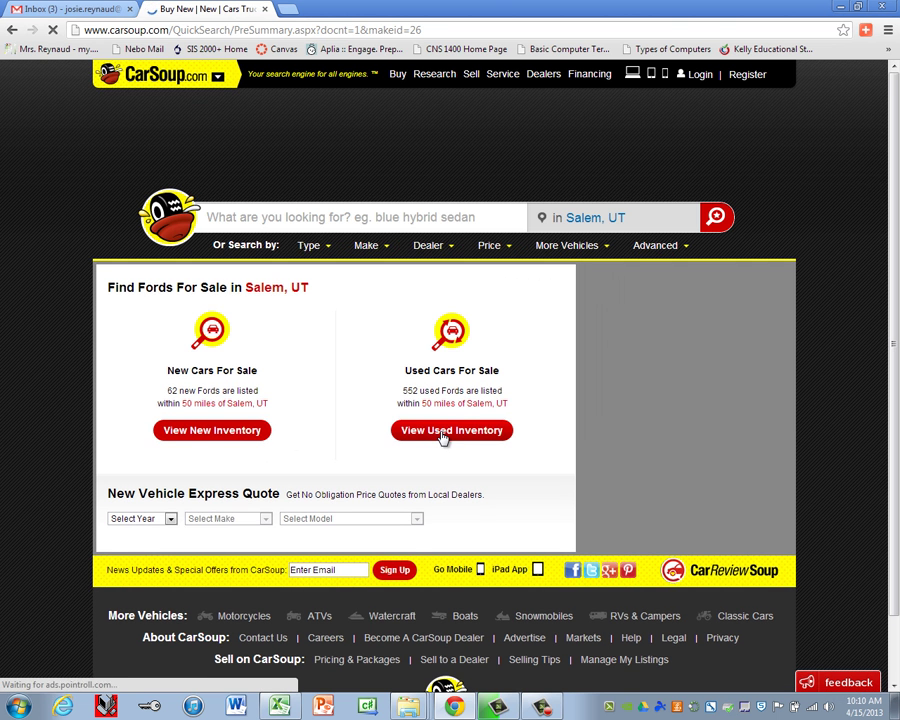
pyautogui.click(443, 431)
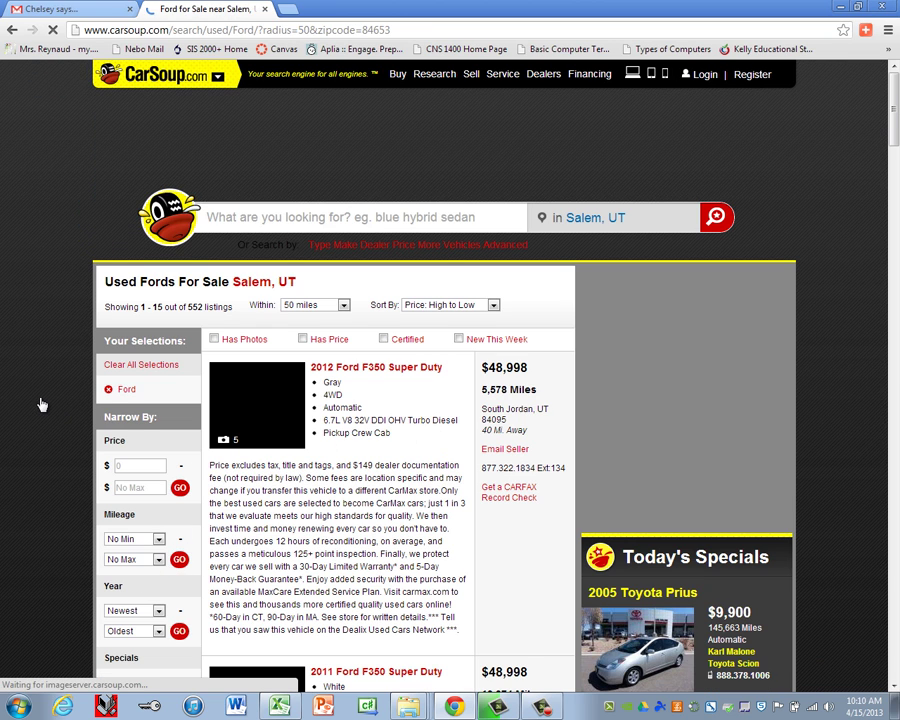
# - Expand the full model list for the used Fords and narrow the listings to the Focus
pyautogui.scroll(-10, 153, 513)
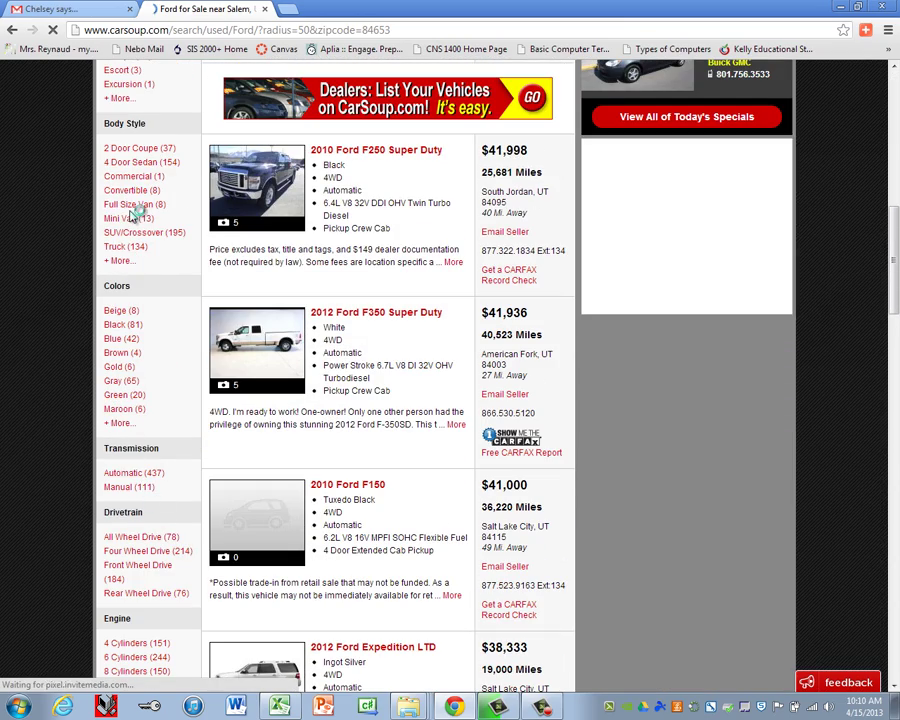
pyautogui.scroll(3, 140, 207)
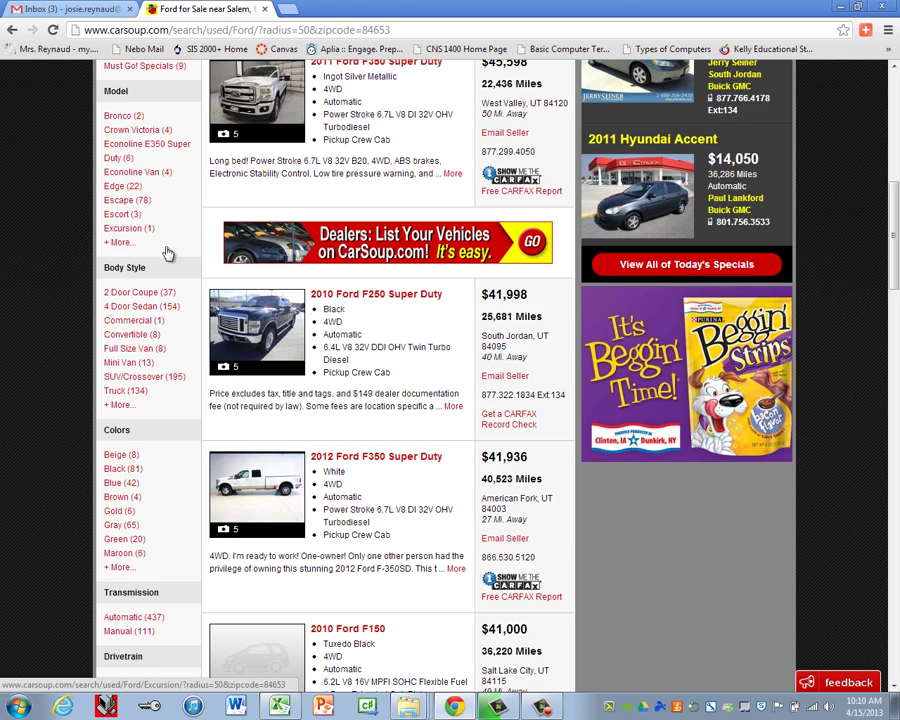
pyautogui.scroll(1, 170, 259)
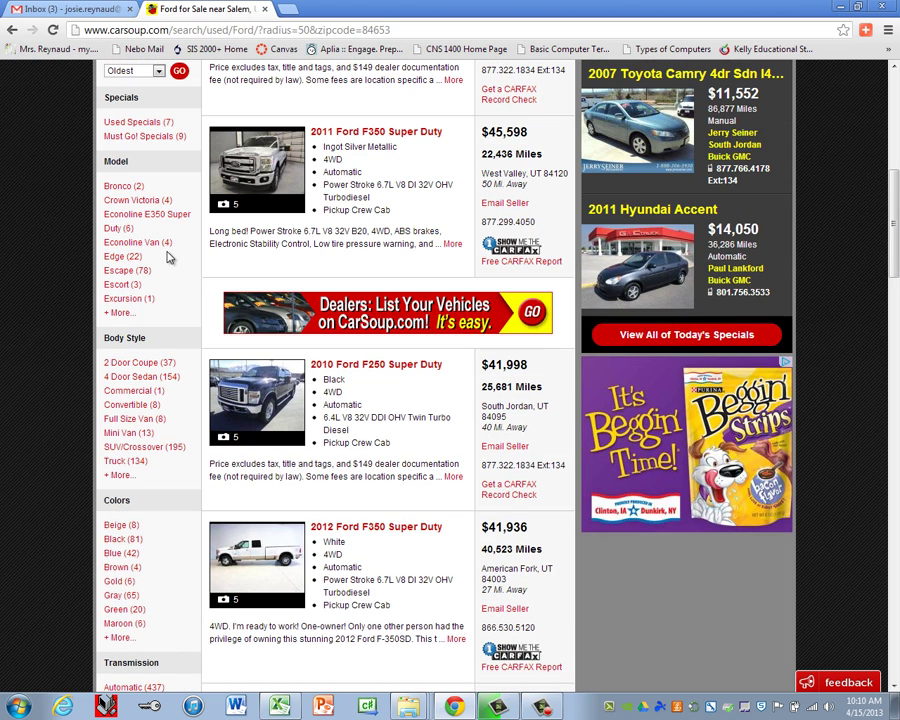
pyautogui.click(122, 315)
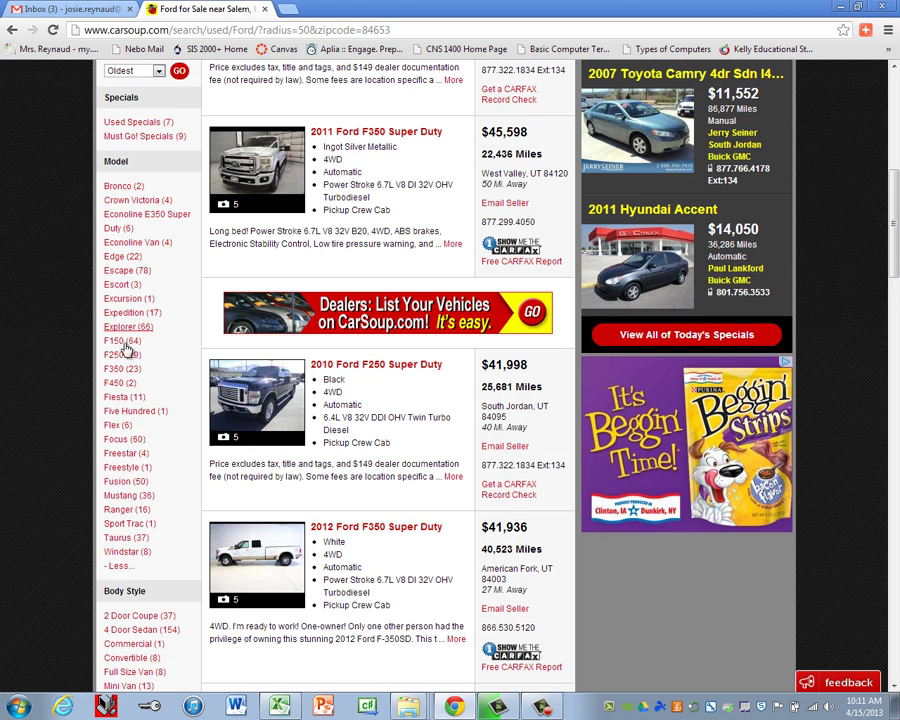
pyautogui.click(122, 440)
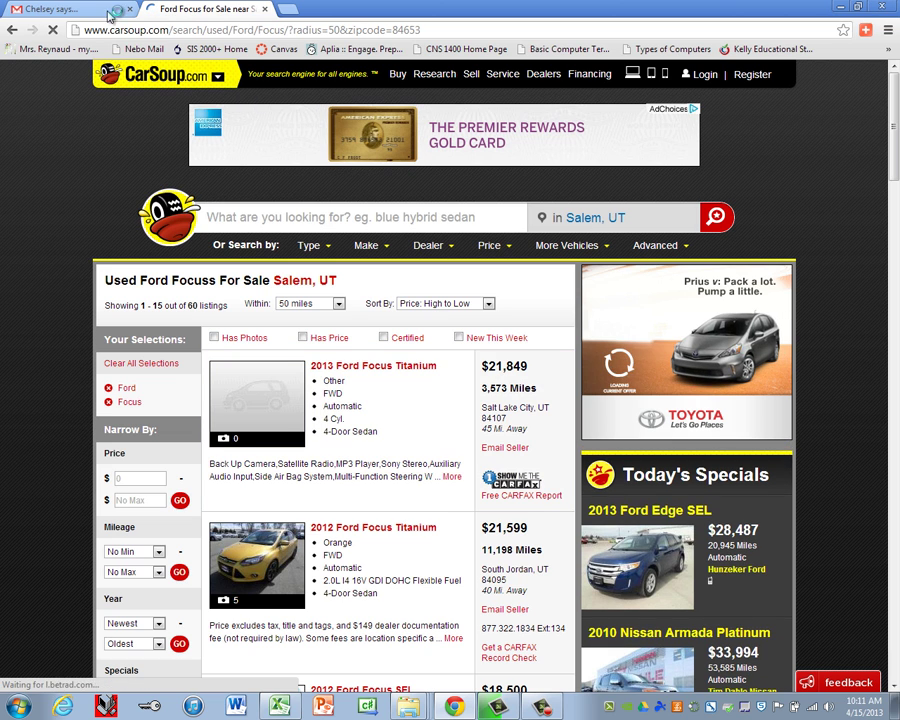
# - Switch back to Excel and enter 21849 as the Focus's price in cell C5
pyautogui.click(284, 710)
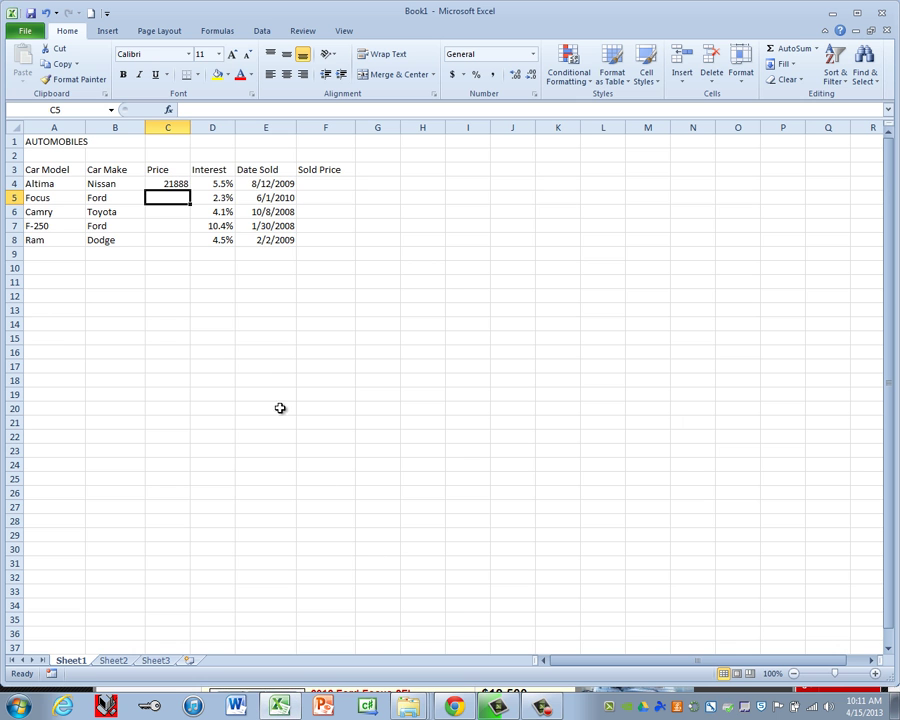
pyautogui.write('21849')
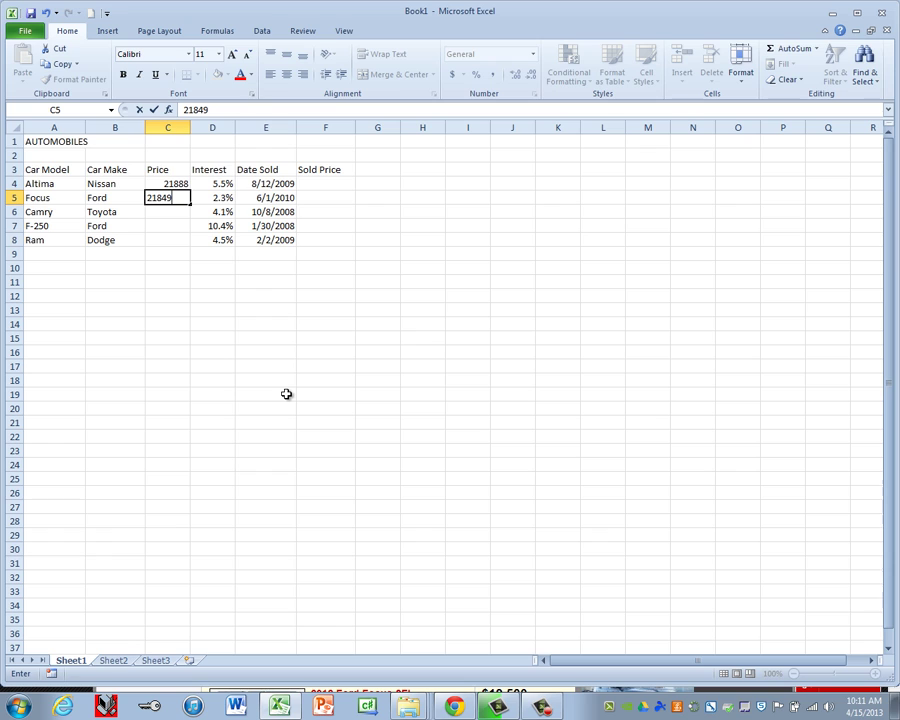
pyautogui.press('Return')
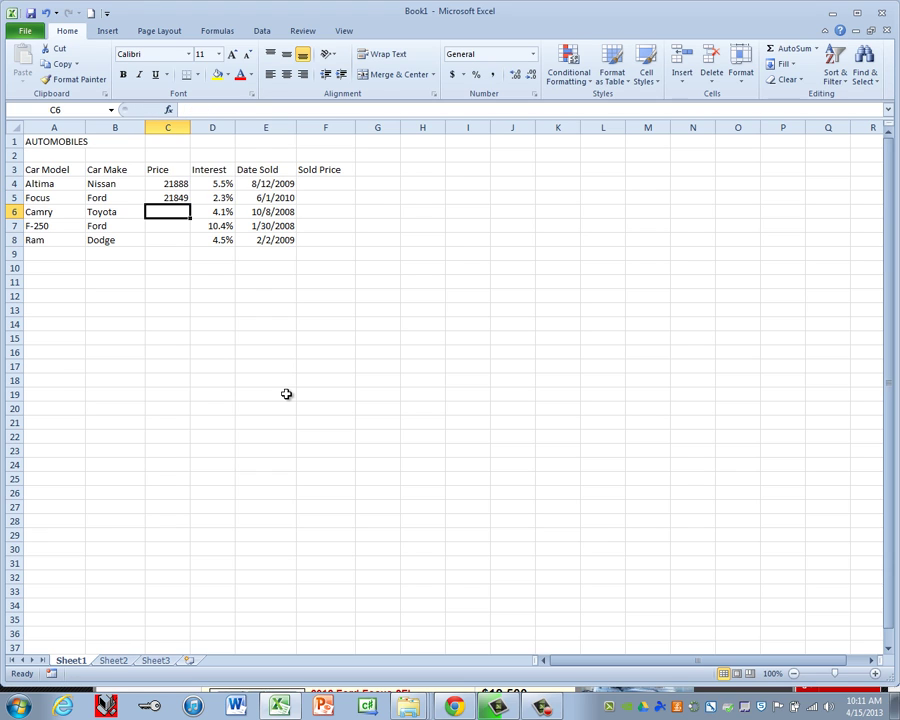
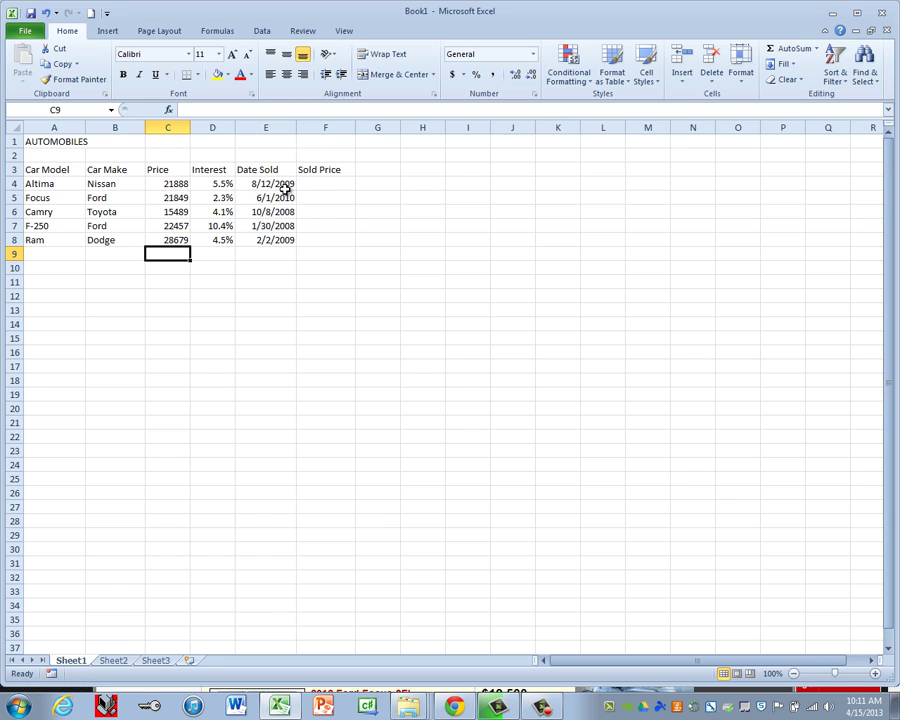
# - Calculate the Altima's sold price in cell F4 with the formula =C4-500
pyautogui.click(322, 183)
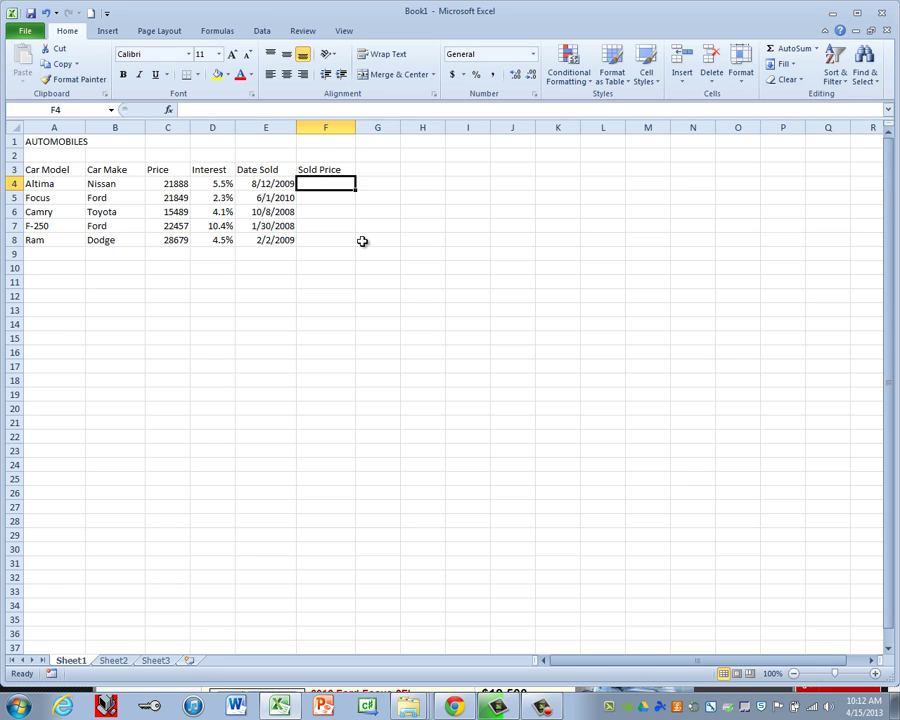
pyautogui.write('=')
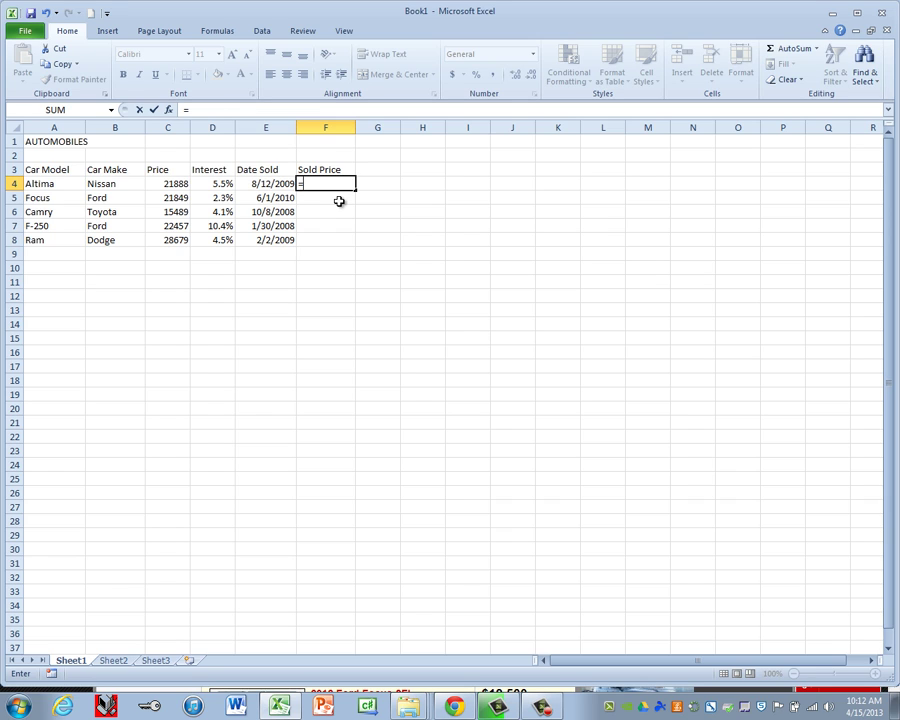
pyautogui.click(158, 184)
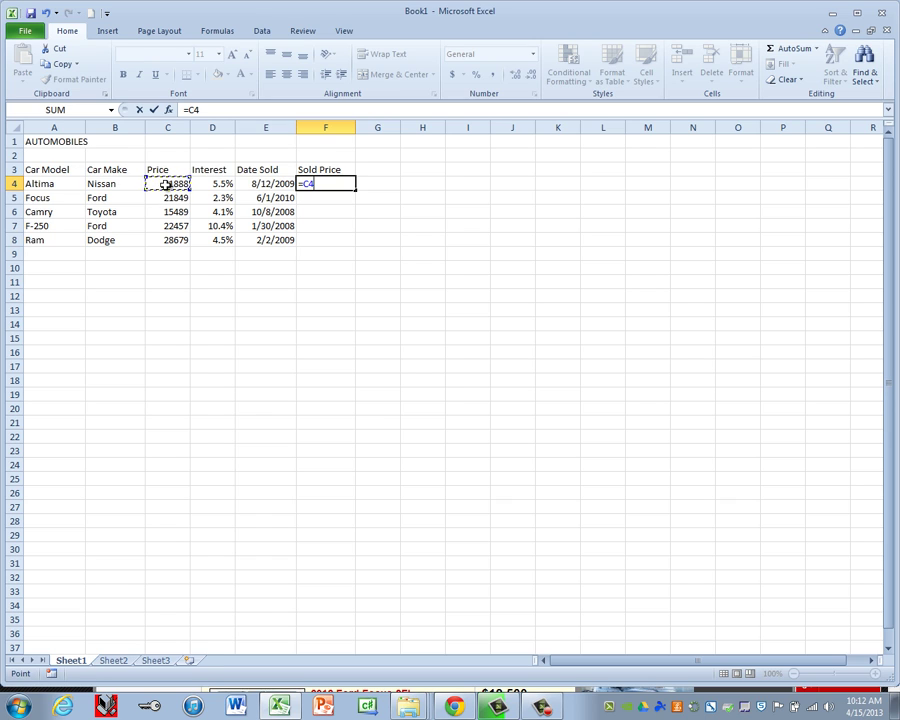
pyautogui.write('-500')
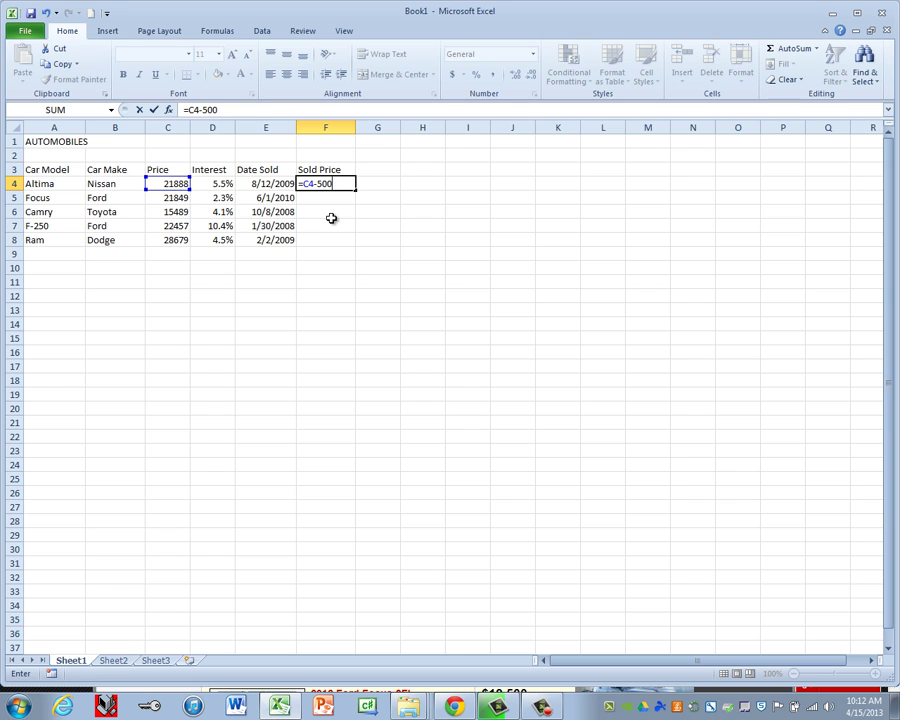
pyautogui.hotkey('ctrl', 'Return')
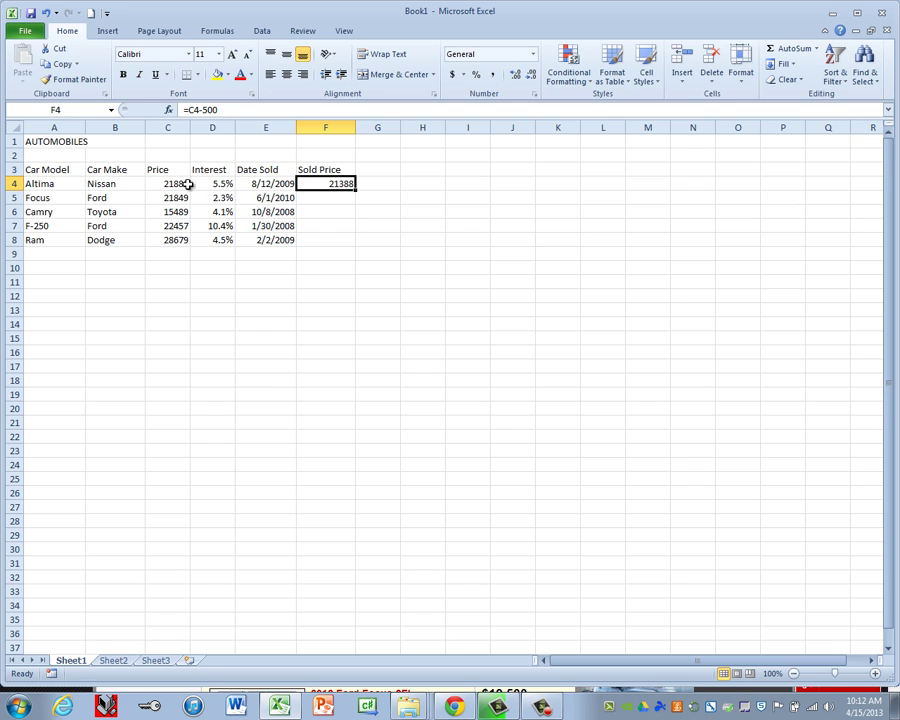
# - Calculate the Focus's sold price in cell F5 with the formula =C5-500
pyautogui.click(338, 200)
pyautogui.write('=')
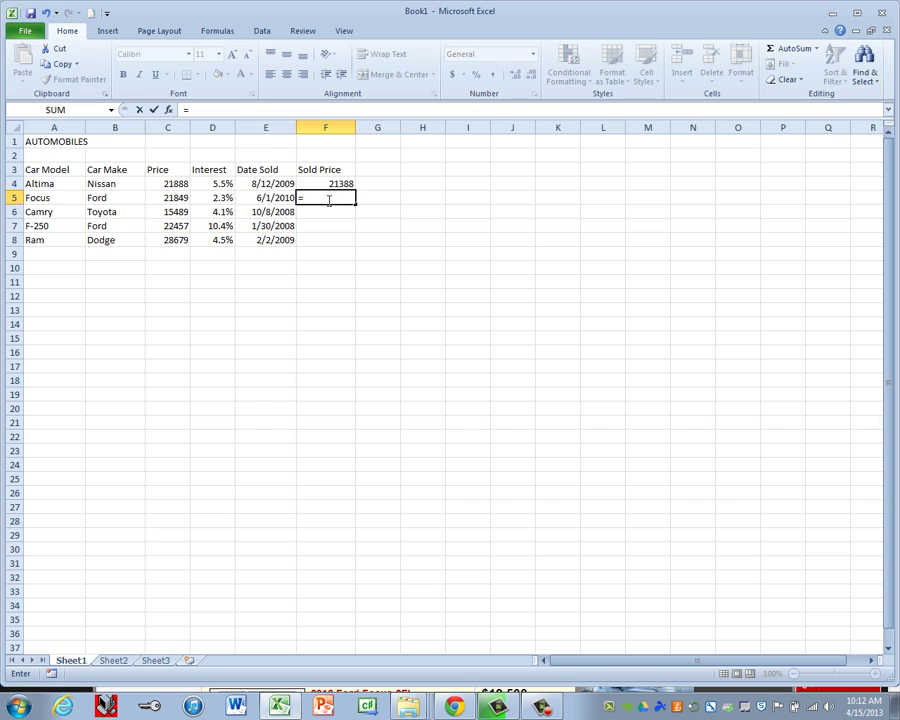
pyautogui.click(181, 201)
pyautogui.write('-50')
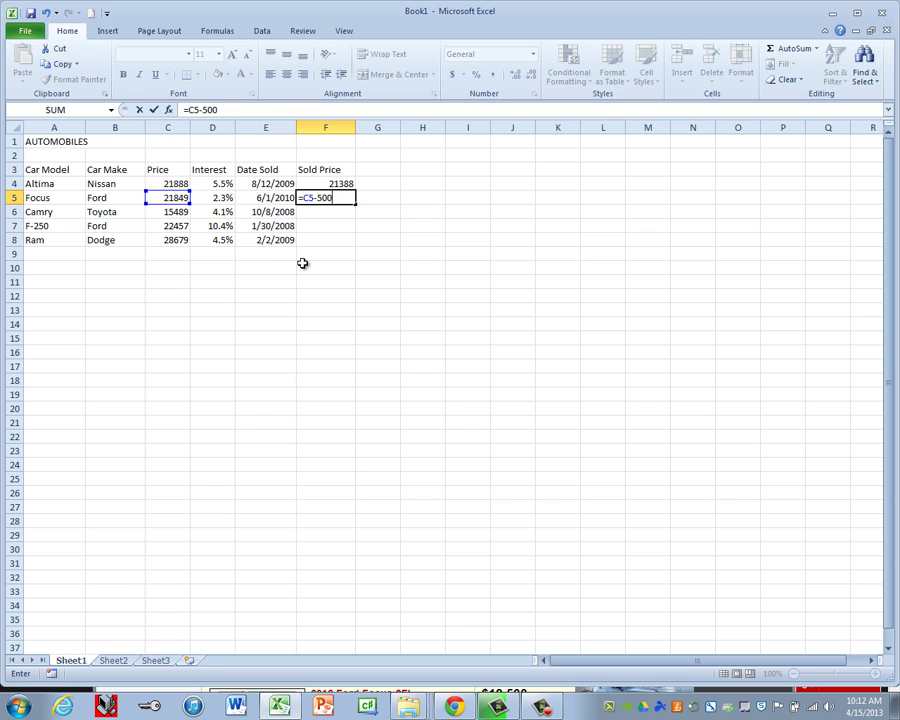
pyautogui.write('0')
pyautogui.press('Return')
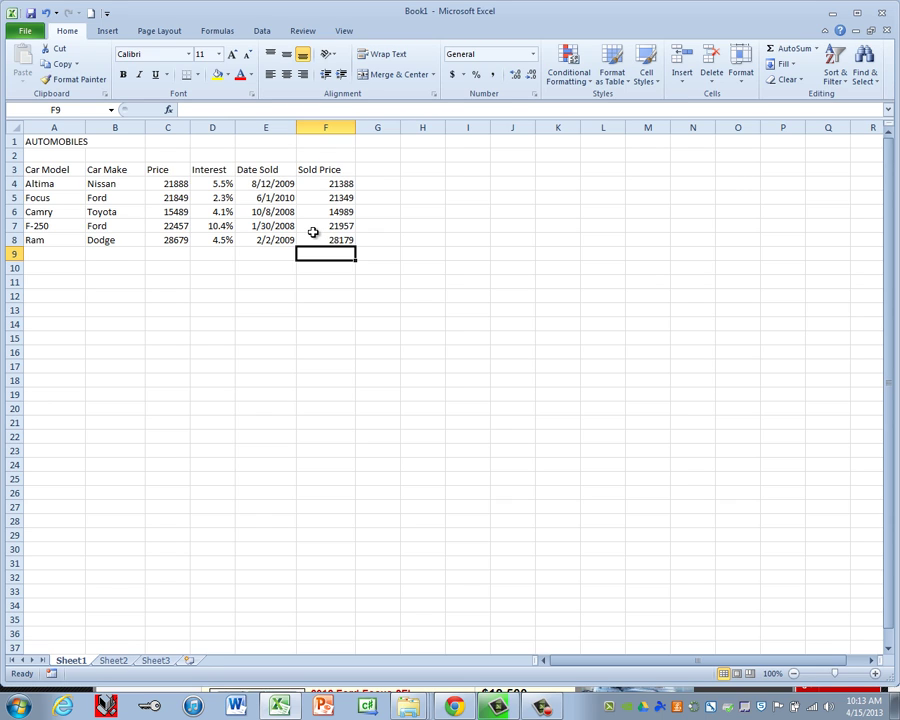
# - Make the AUTOMOBILES title bold at font size 15 and merge and center it across A1:F1
pyautogui.click(62, 143)
pyautogui.hotkey('ctrl', 'c')
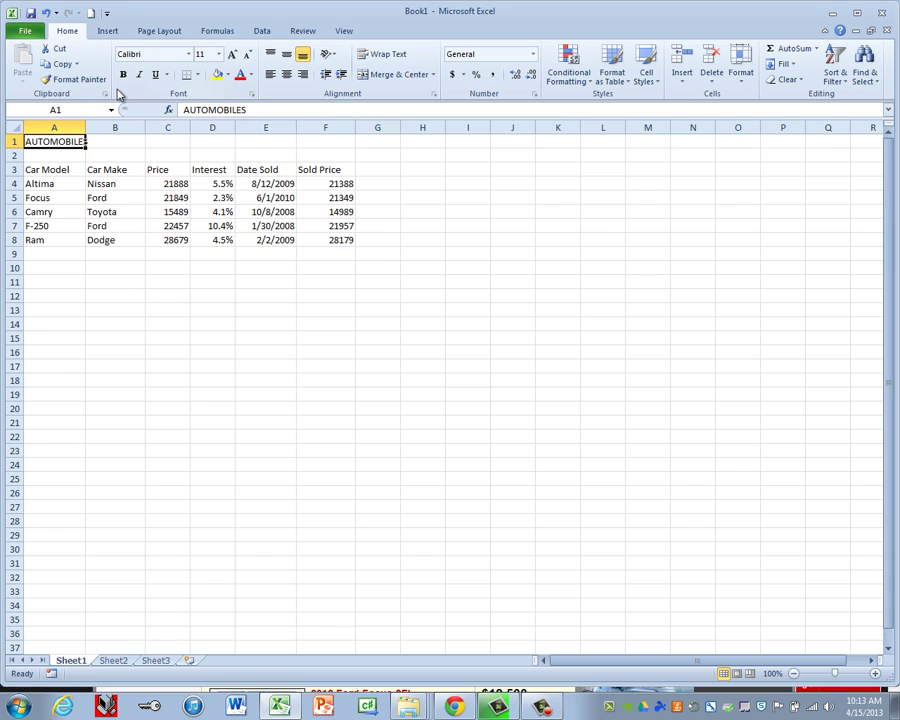
pyautogui.click(123, 74)
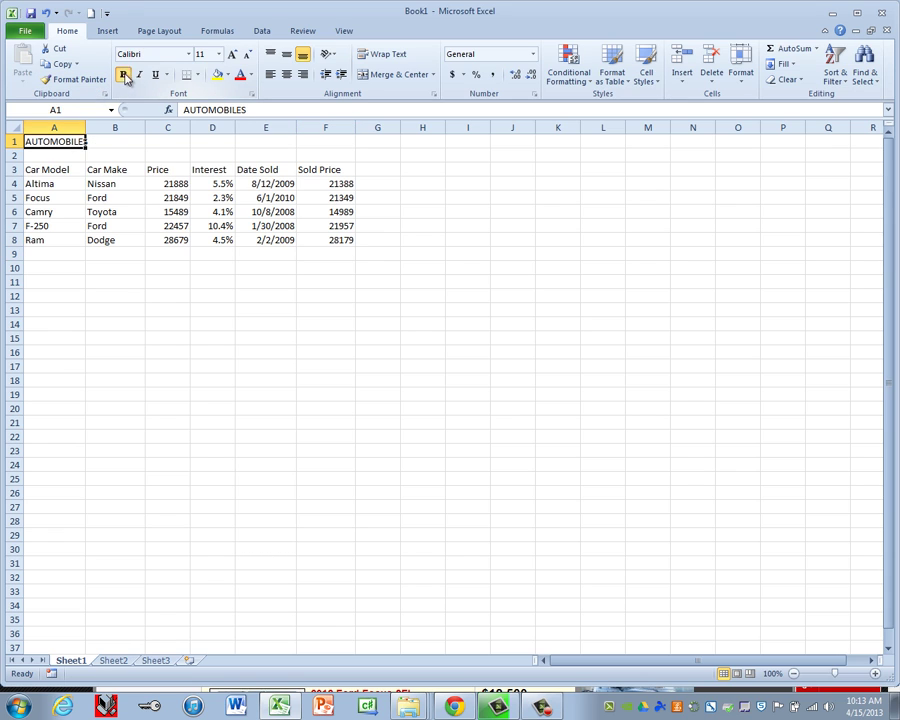
pyautogui.click(203, 54)
pyautogui.write('15')
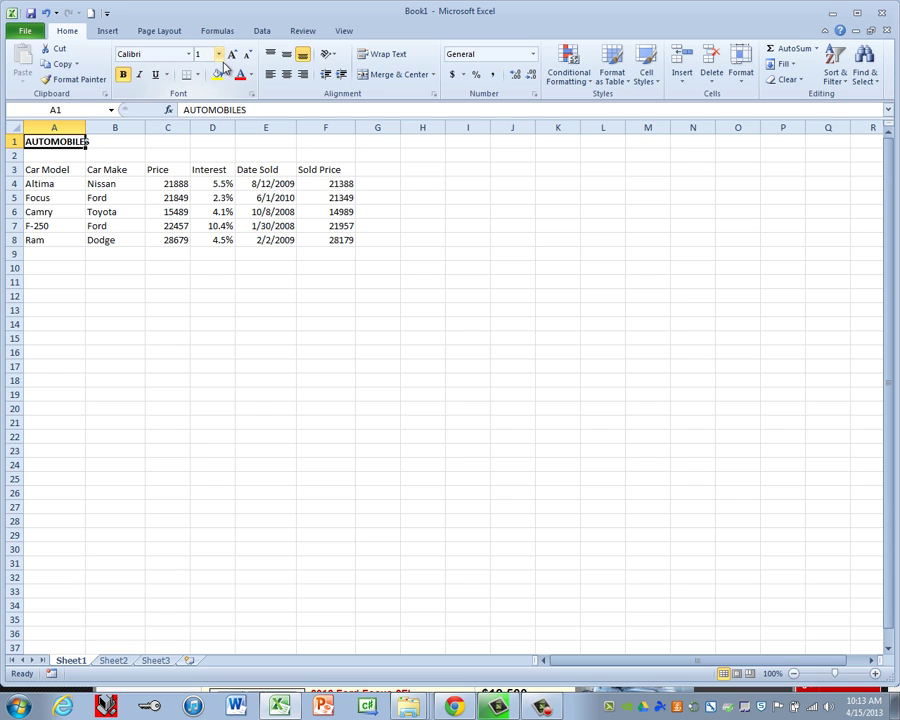
pyautogui.press('Return')
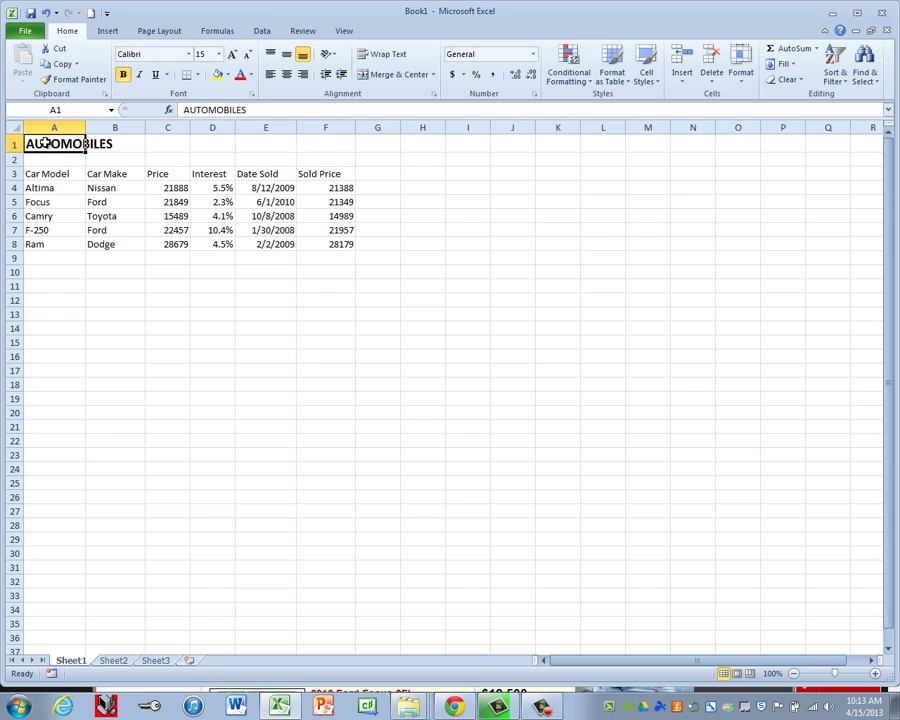
pyautogui.moveTo(43, 144); pyautogui.dragTo(312, 145)
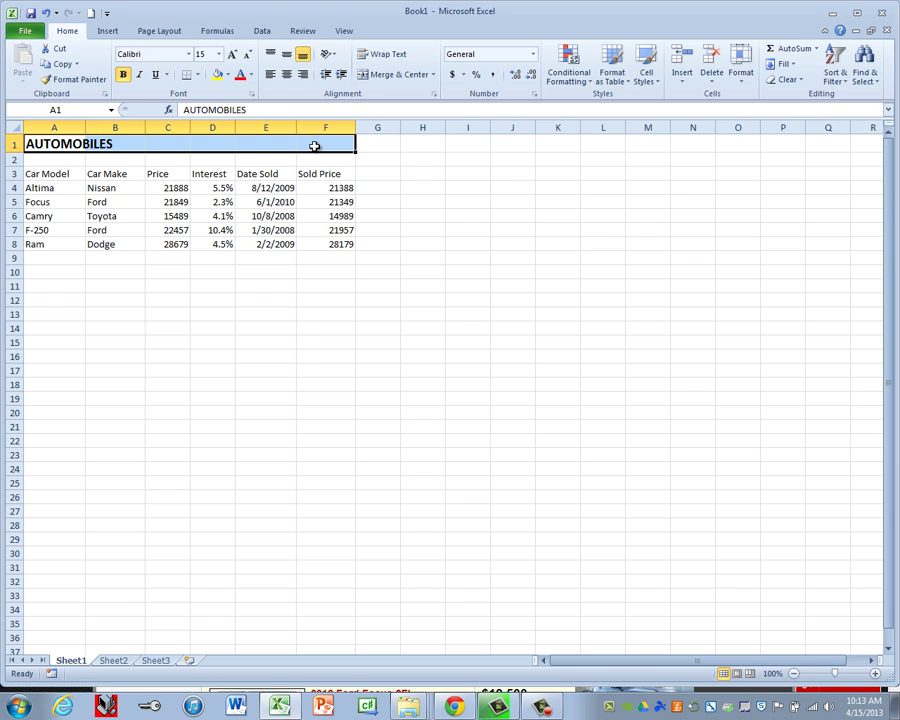
pyautogui.click(372, 76)
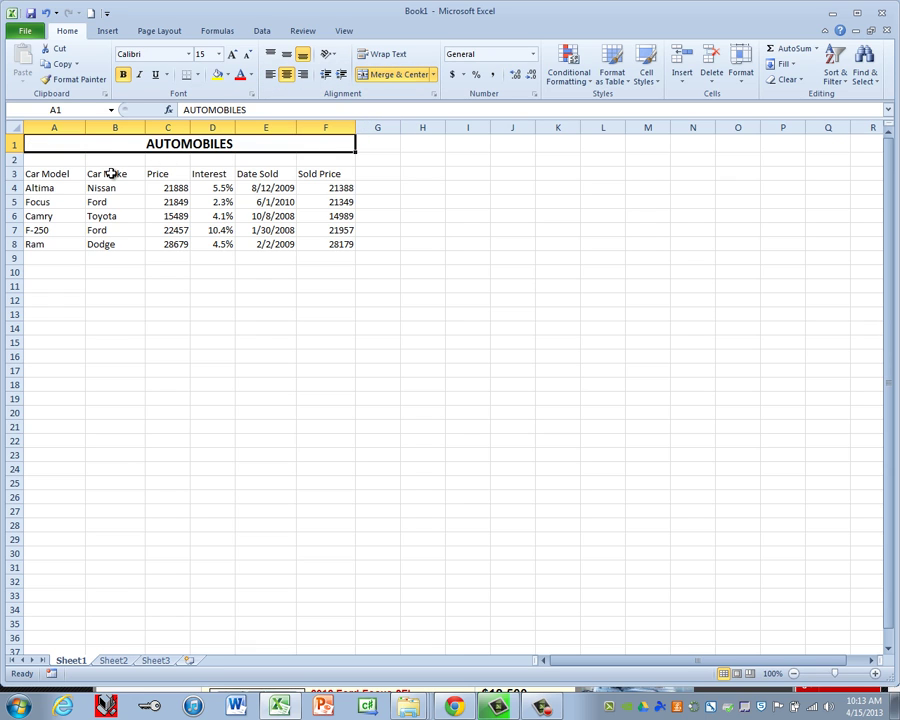
# - Underline and center the column headings in row 3
pyautogui.click(11, 174)
pyautogui.click(155, 75)
pyautogui.click(288, 76)
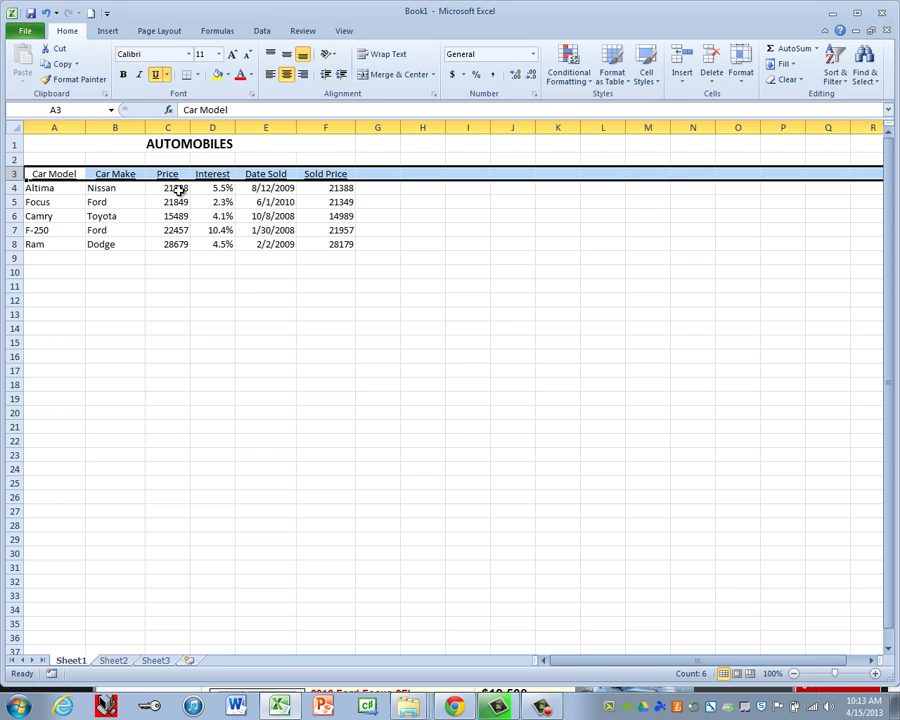
# - Apply the Currency number format to the prices in C4:C8 and the sold prices in F4:F8
pyautogui.moveTo(176, 190); pyautogui.dragTo(177, 238)
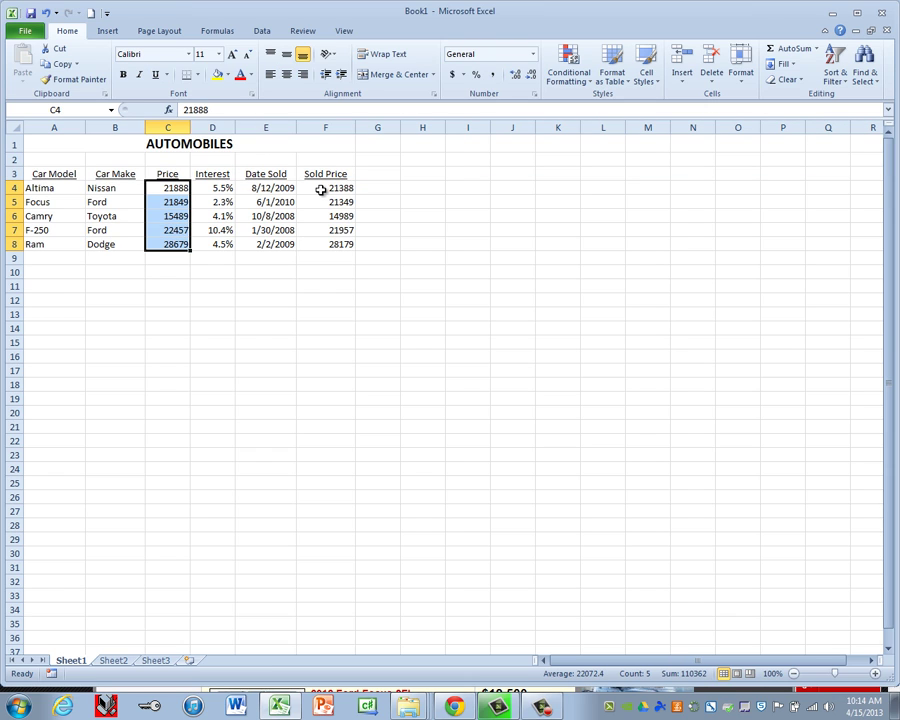
pyautogui.keyDown('ctrl'); pyautogui.moveTo(296, 188); pyautogui.dragTo(319, 240); pyautogui.keyUp('ctrl')
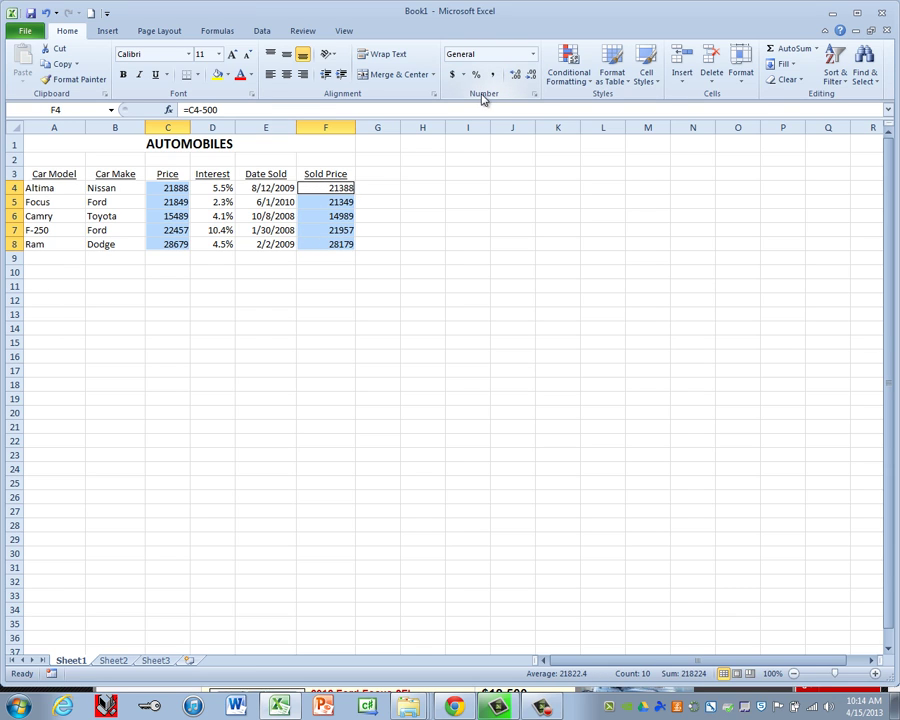
pyautogui.click(533, 55)
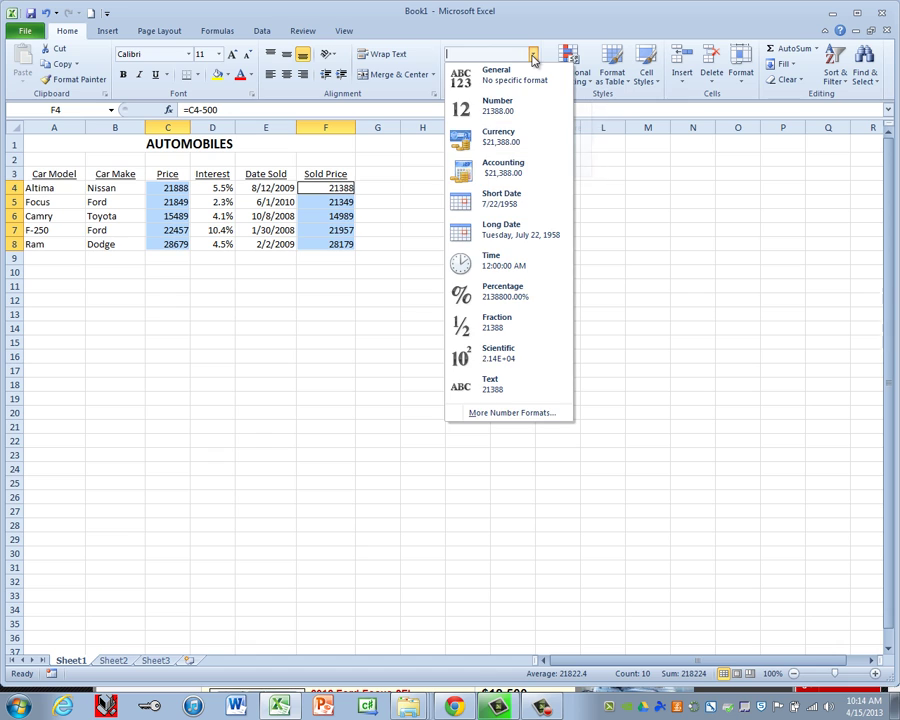
pyautogui.click(513, 143)
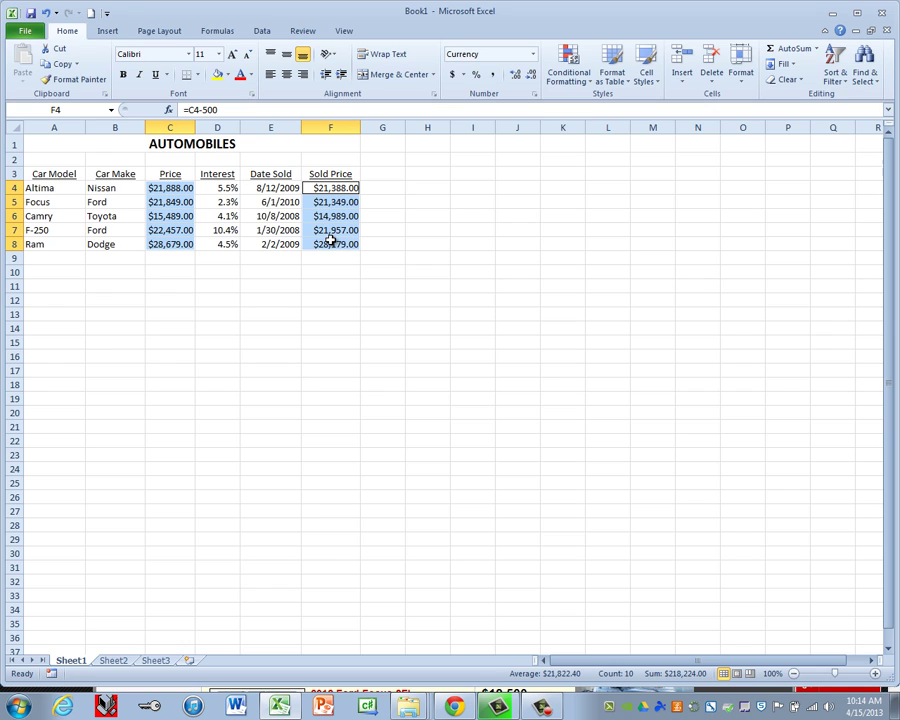
pyautogui.click(218, 188)
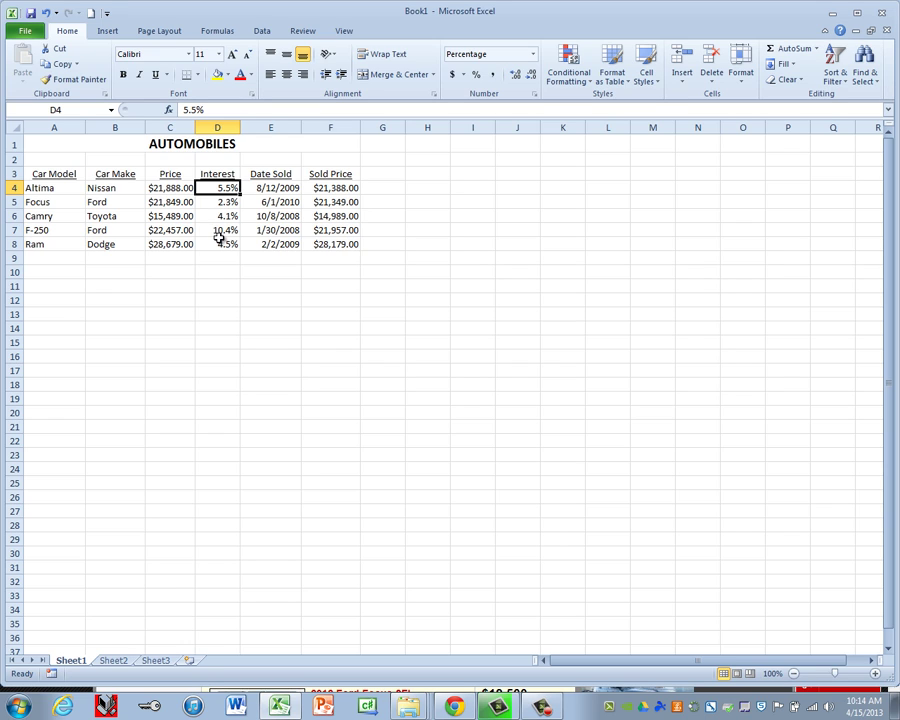
pyautogui.click(280, 187)
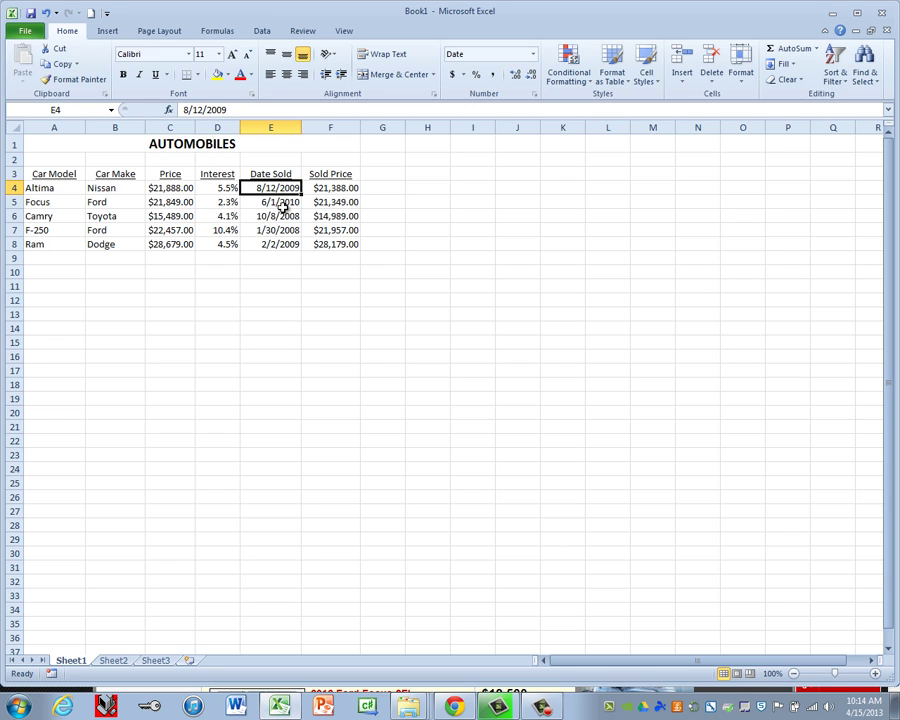
pyautogui.doubleClick(86, 128)
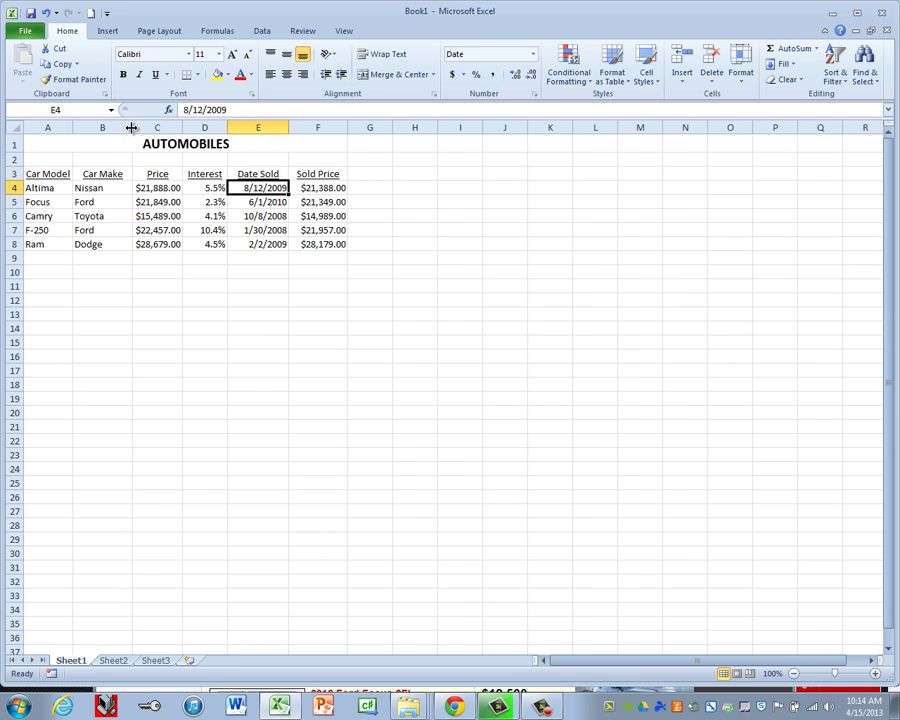
pyautogui.doubleClick(129, 125)
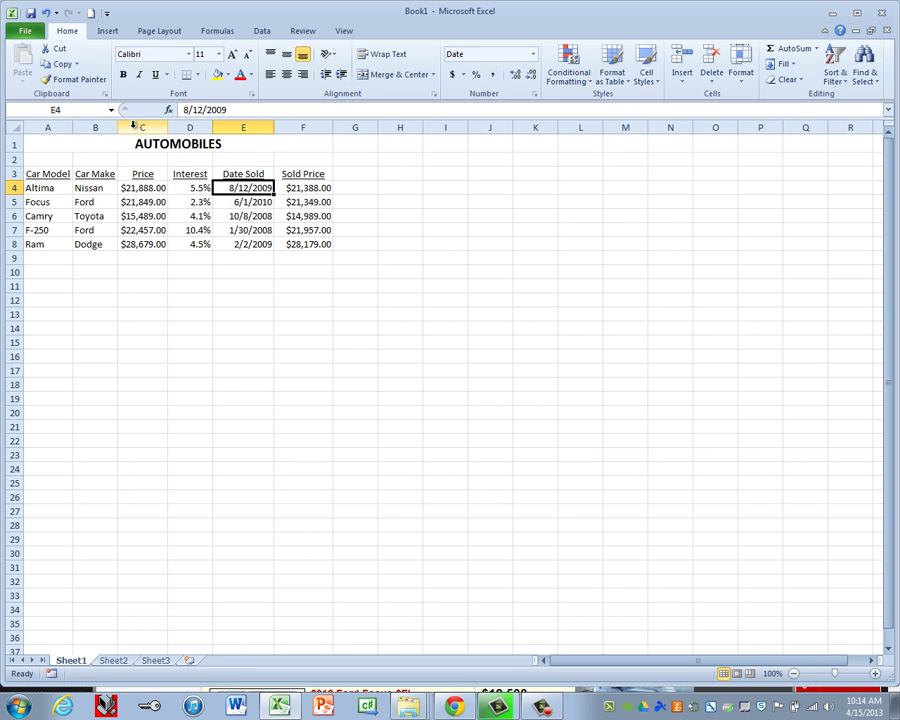
pyautogui.hotkey('ctrl', 'z')
pyautogui.hotkey('ctrl', 'z')
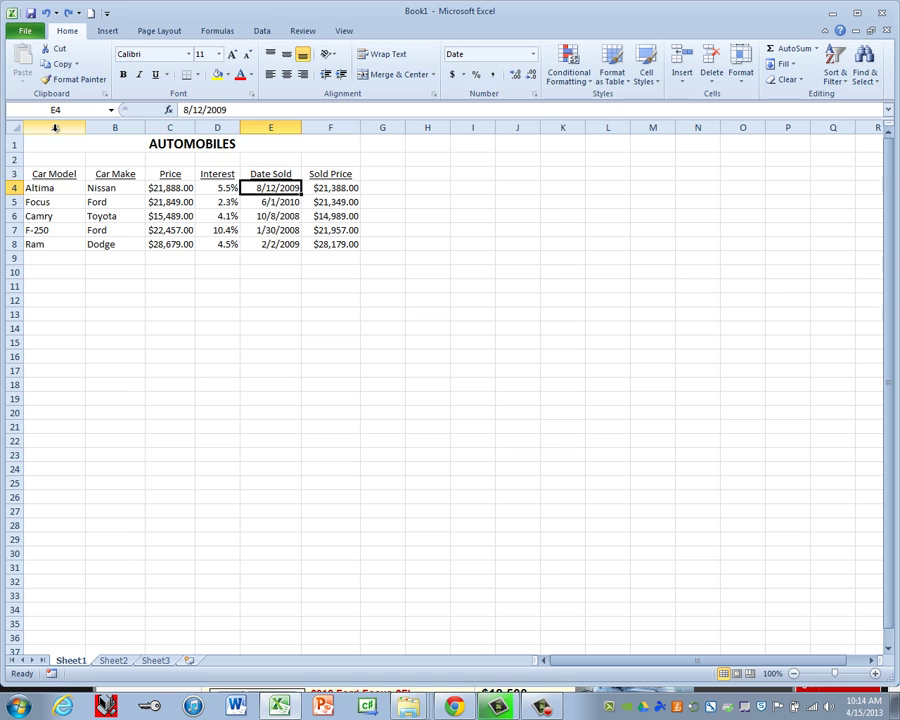
# - AutoFit the widths of columns A through F all at once
pyautogui.click(54, 127)
pyautogui.moveTo(54, 127); pyautogui.dragTo(333, 127)
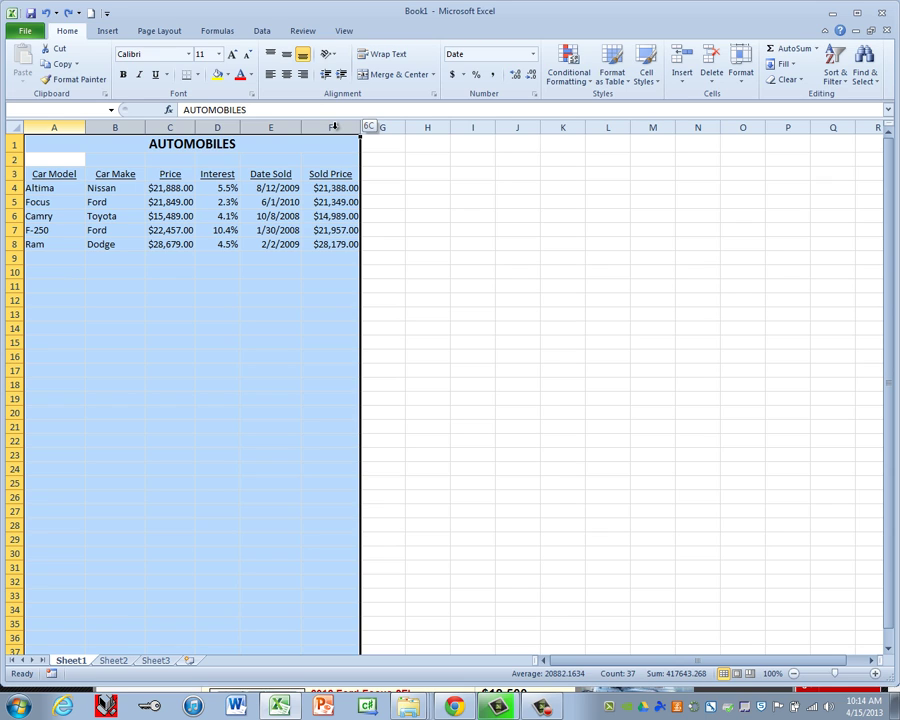
pyautogui.moveTo(333, 127); pyautogui.dragTo(336, 127)
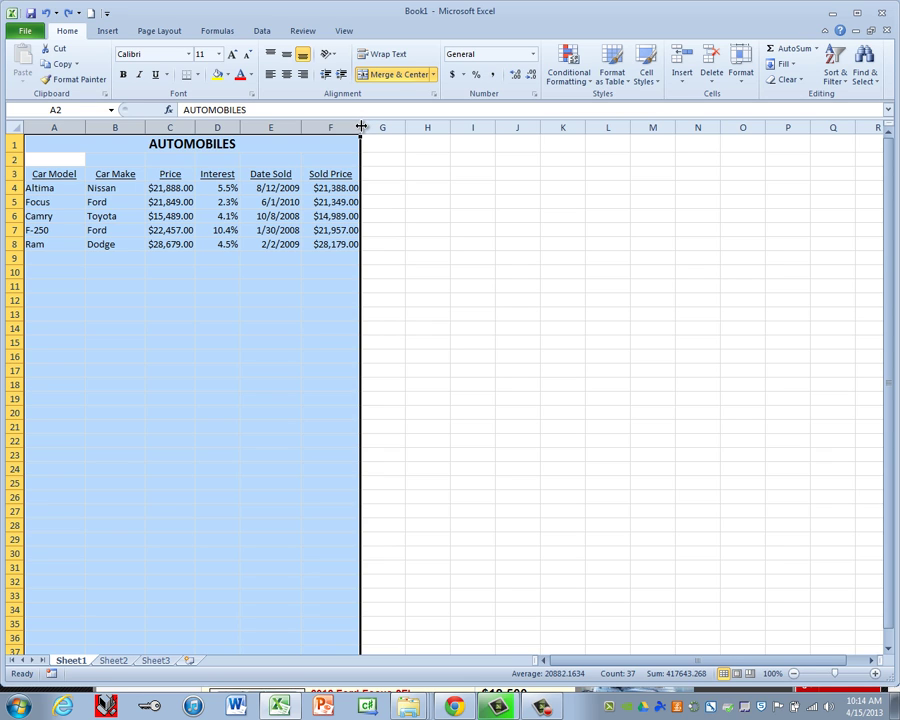
pyautogui.doubleClick(361, 127)
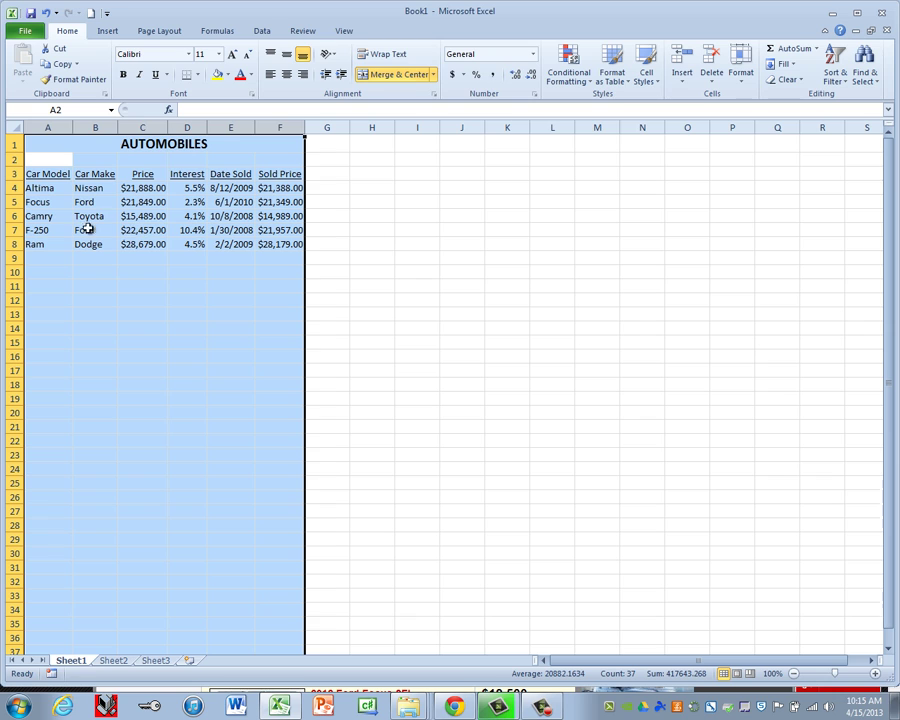
# - Run a spelling check on the whole sheet starting from the AUTOMOBILES title cell
pyautogui.press('Up')
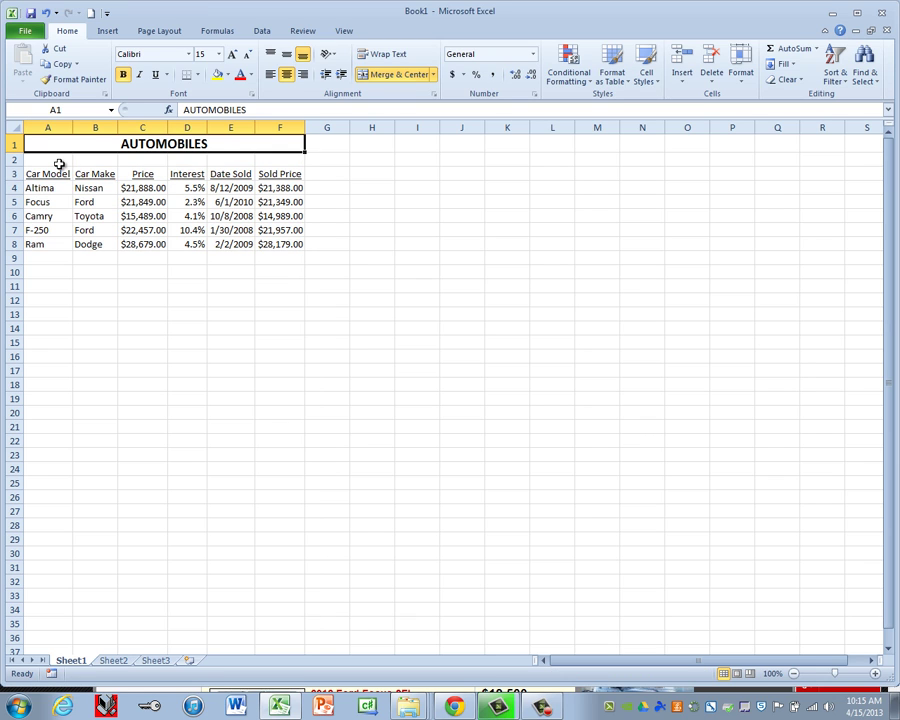
pyautogui.press('F7')
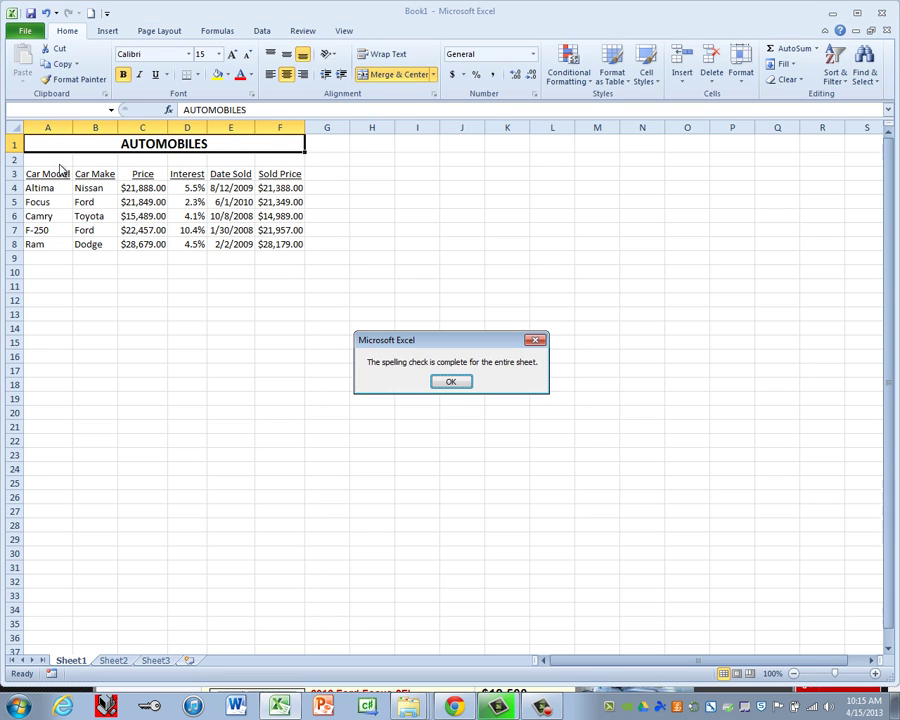
pyautogui.click(451, 381)
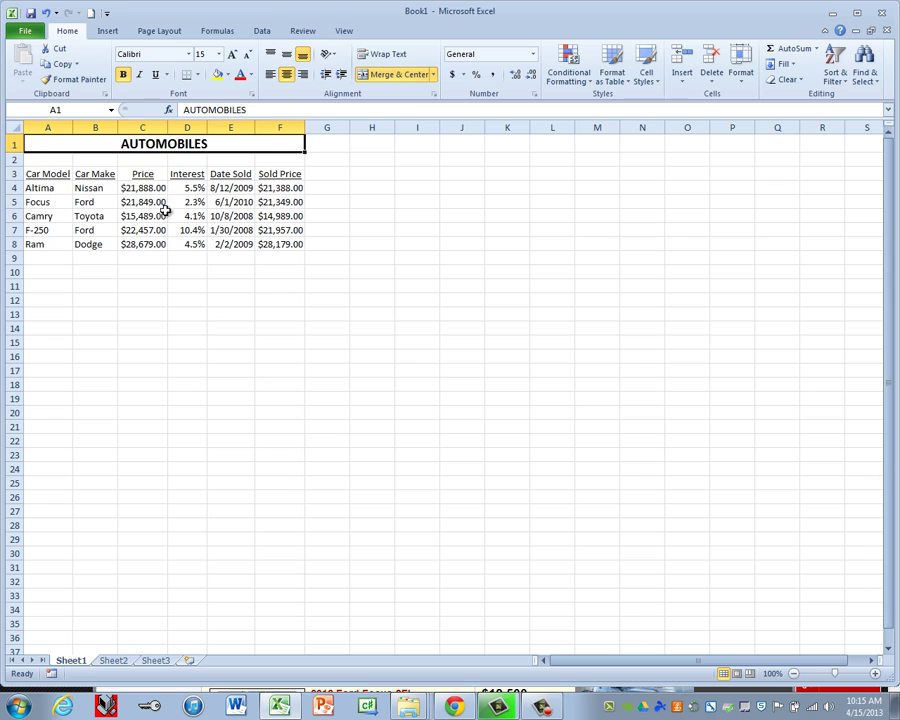
# - Center the worksheet both horizontally and vertically on the printed page
pyautogui.click(160, 32)
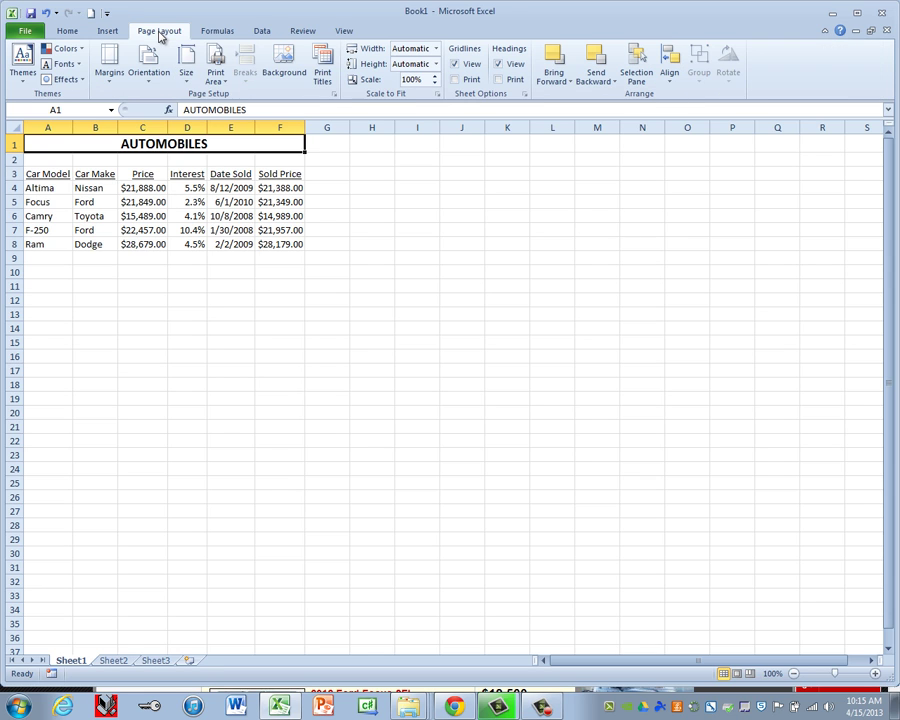
pyautogui.click(332, 93)
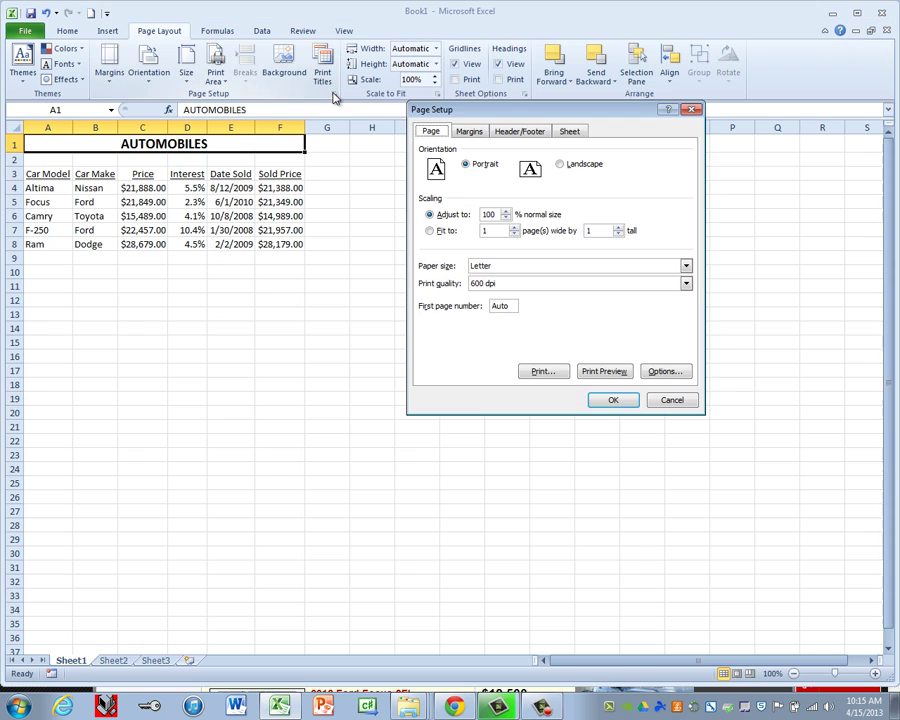
pyautogui.click(478, 136)
pyautogui.click(431, 327)
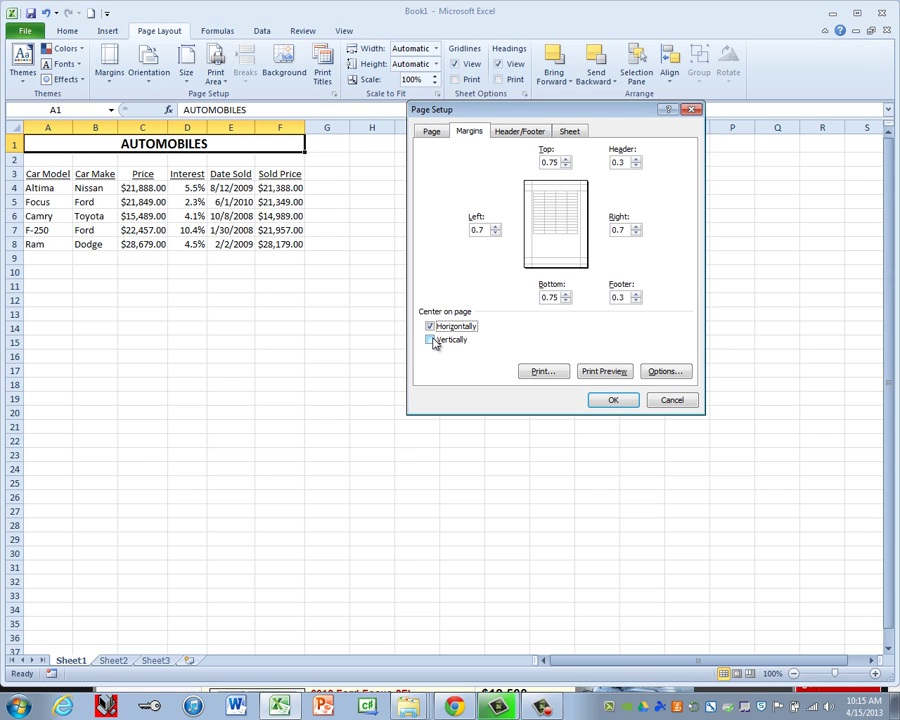
pyautogui.click(432, 341)
pyautogui.click(614, 399)
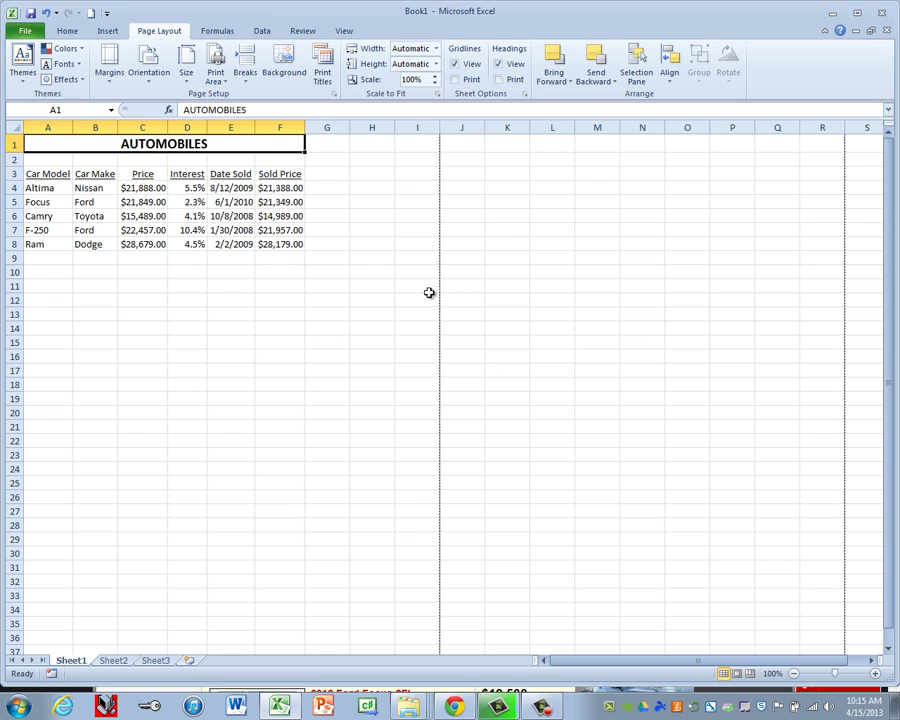
# - Set the page orientation to Landscape and turn on printing of gridlines
pyautogui.click(148, 75)
pyautogui.click(146, 133)
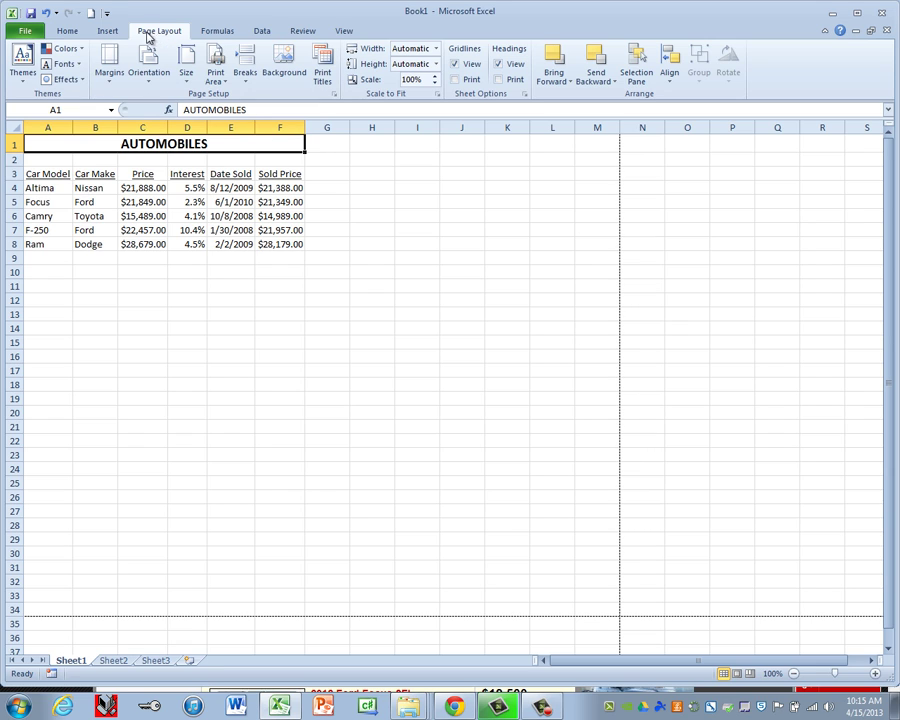
pyautogui.click(456, 80)
# - Save the workbook as Project 3 in the Excel folder of A1 Computer Technology 1 on the Sample Student Drive
pyautogui.click(31, 33)
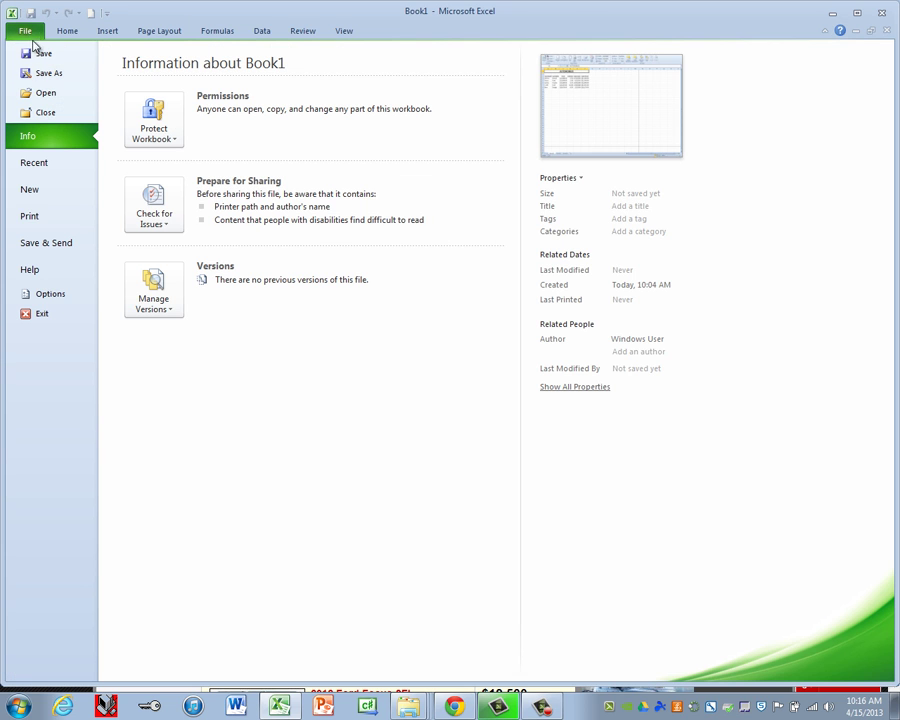
pyautogui.press('Escape')
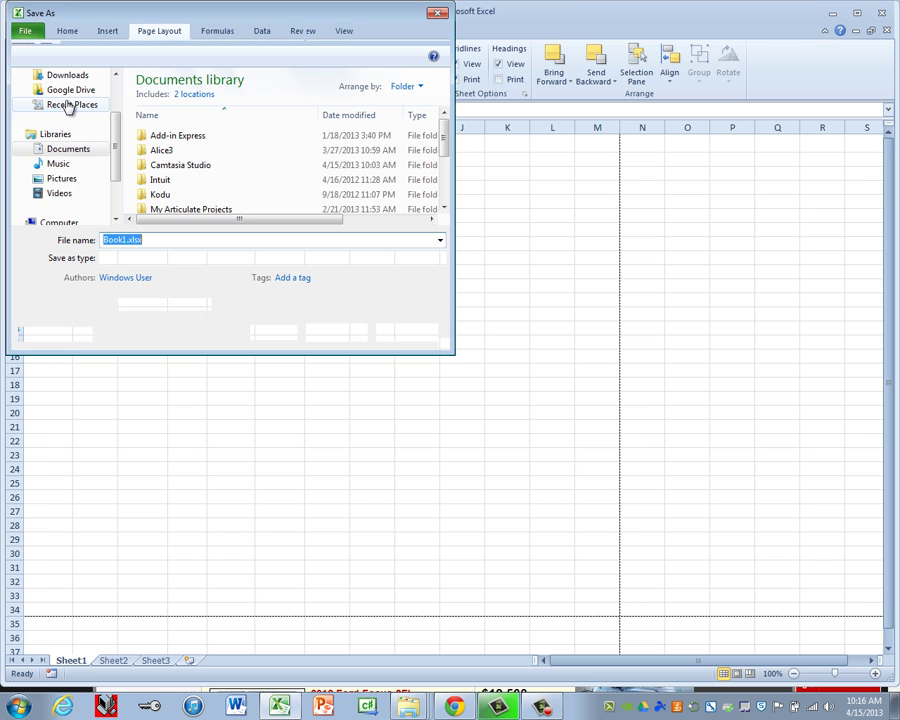
pyautogui.scroll(-2, 117, 128)
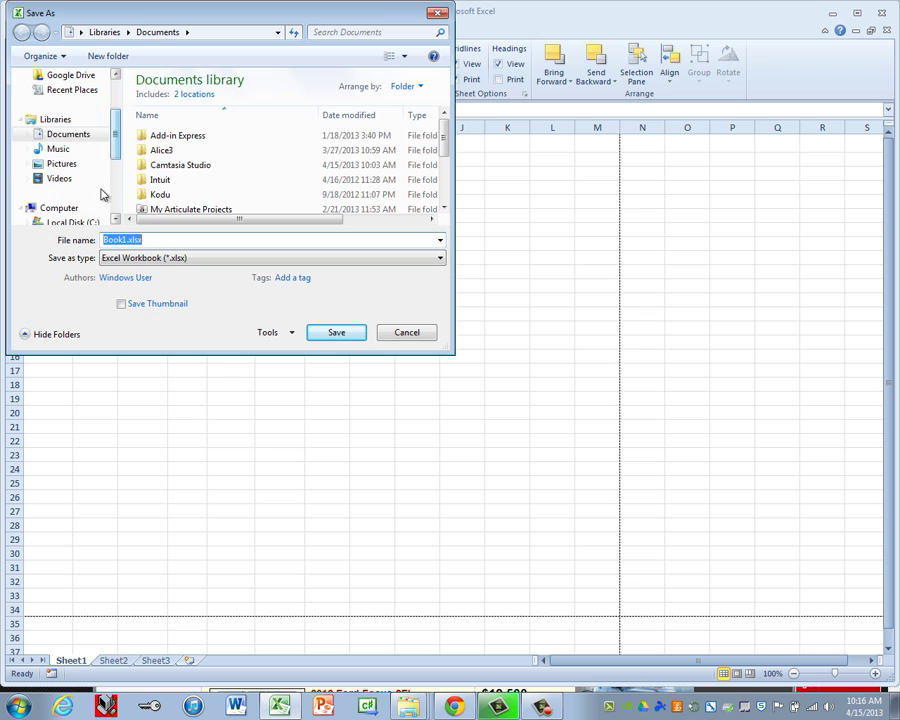
pyautogui.scroll(-1, 107, 174)
pyautogui.click(100, 178)
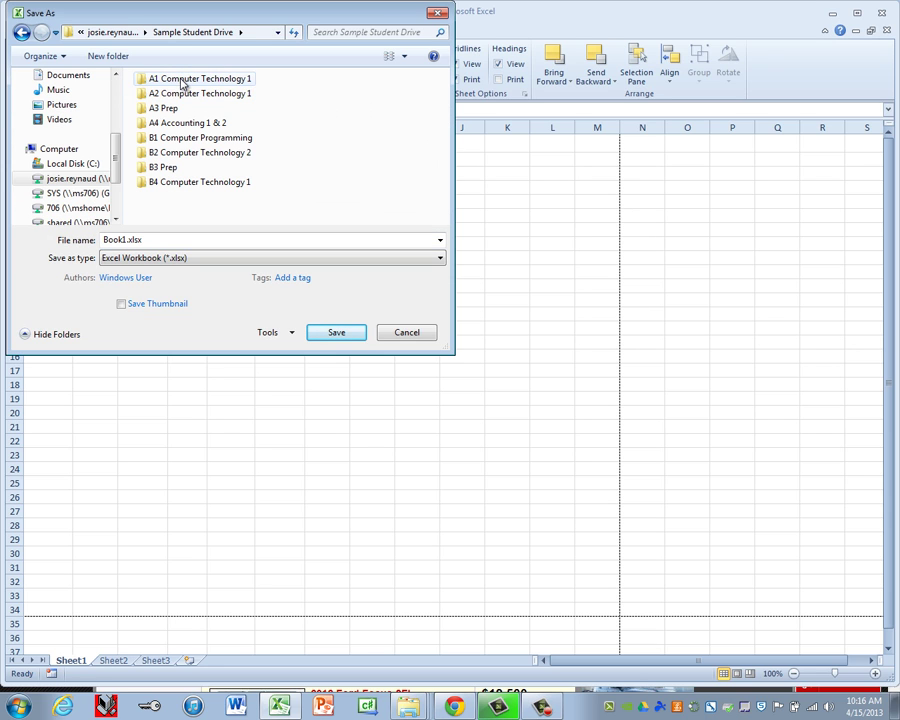
pyautogui.doubleClick(181, 80)
pyautogui.doubleClick(160, 93)
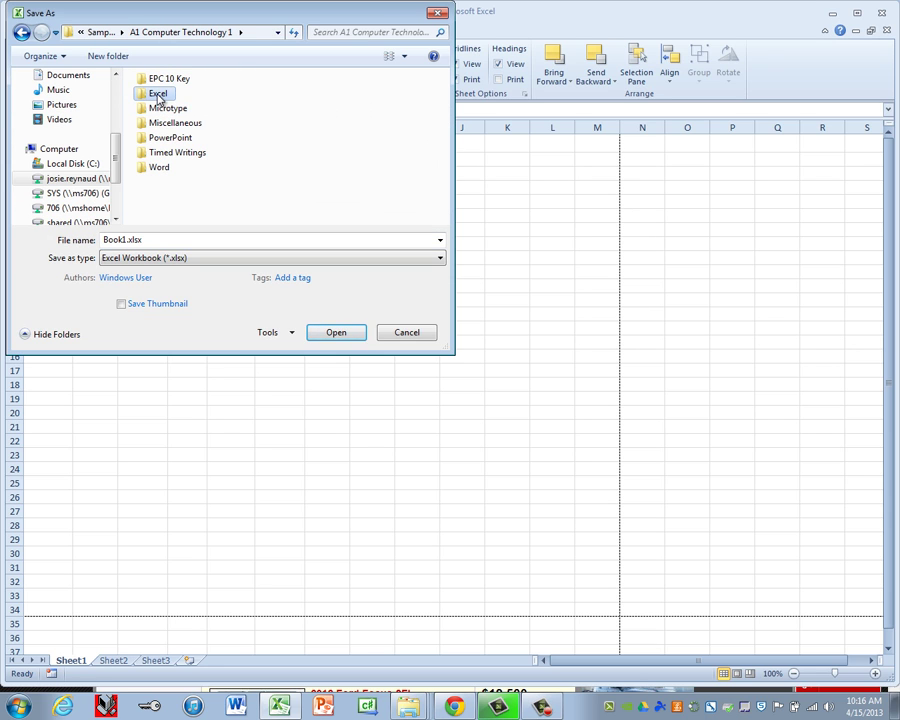
pyautogui.moveTo(158, 240); pyautogui.dragTo(97, 245)
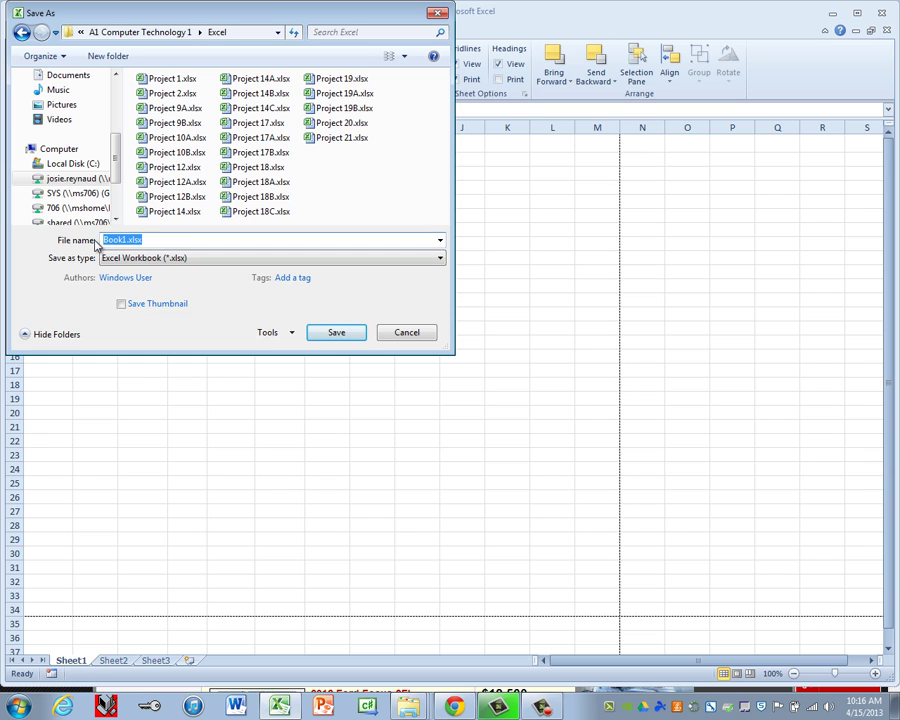
pyautogui.write('Proje')
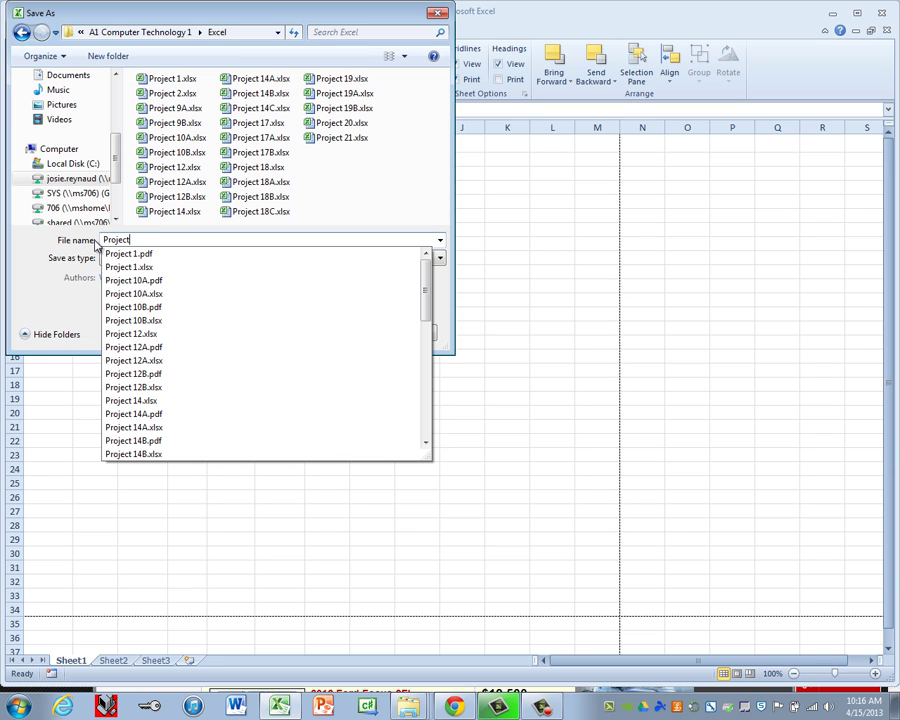
pyautogui.write('ct 3')
pyautogui.press('Return')
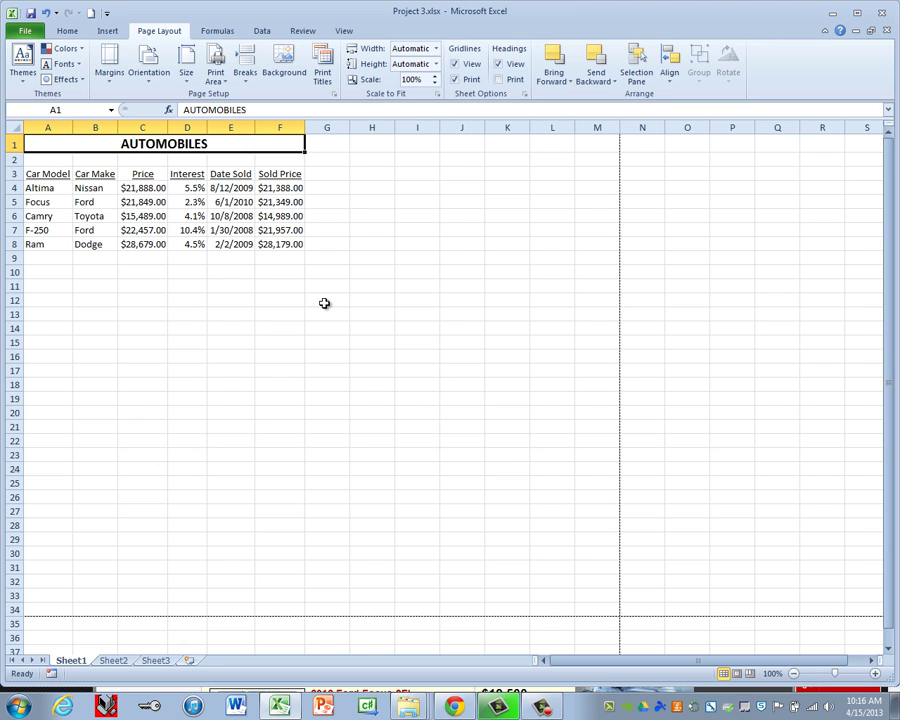
# - Insert a blank column before the Car Model column and clear the new column's formatting
pyautogui.click(46, 127)
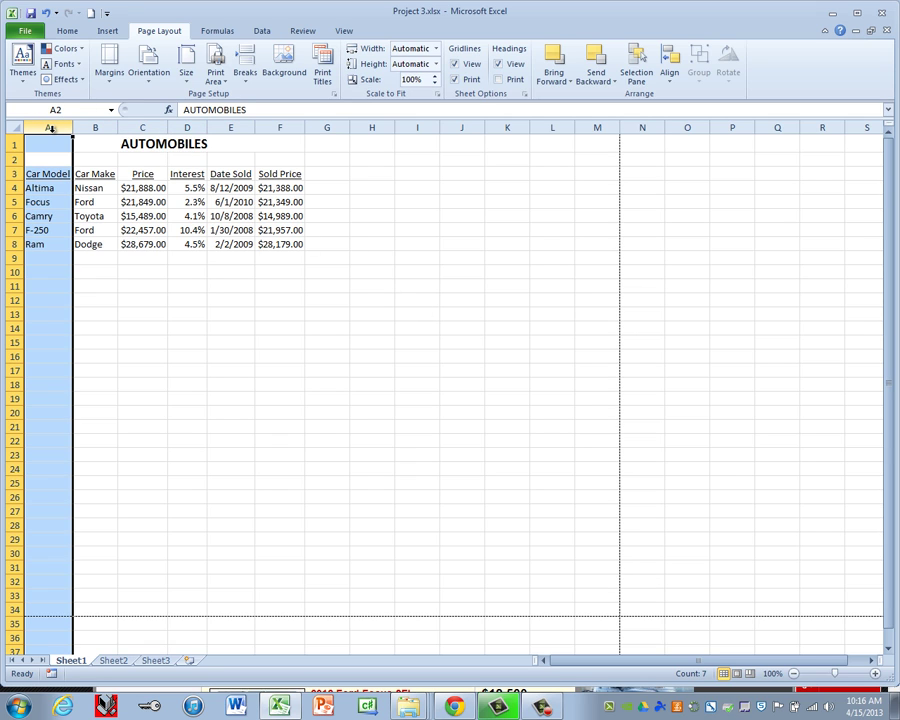
pyautogui.click(66, 32)
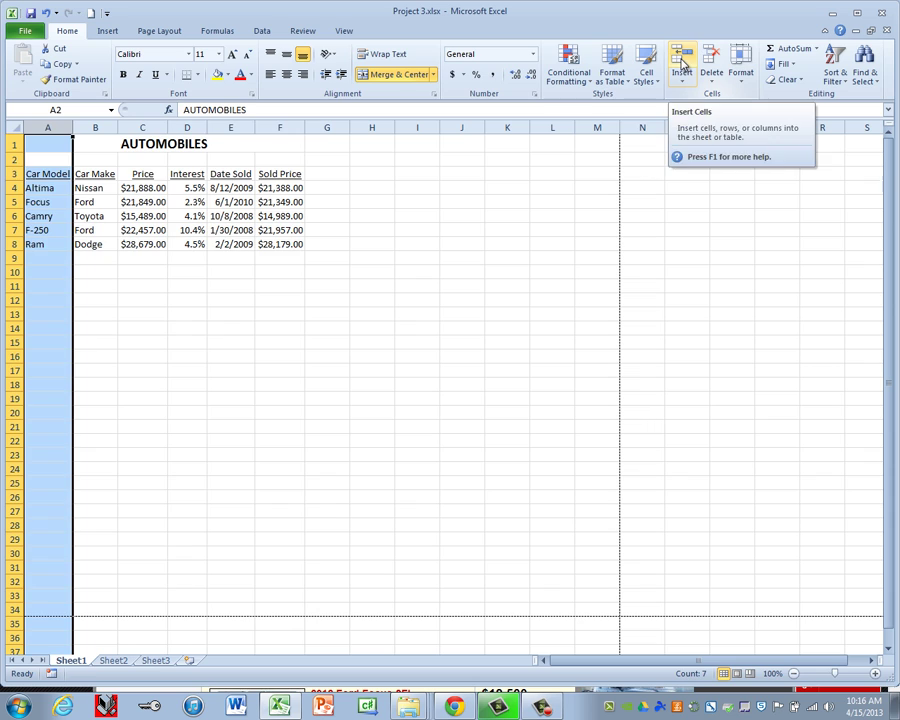
pyautogui.click(681, 62)
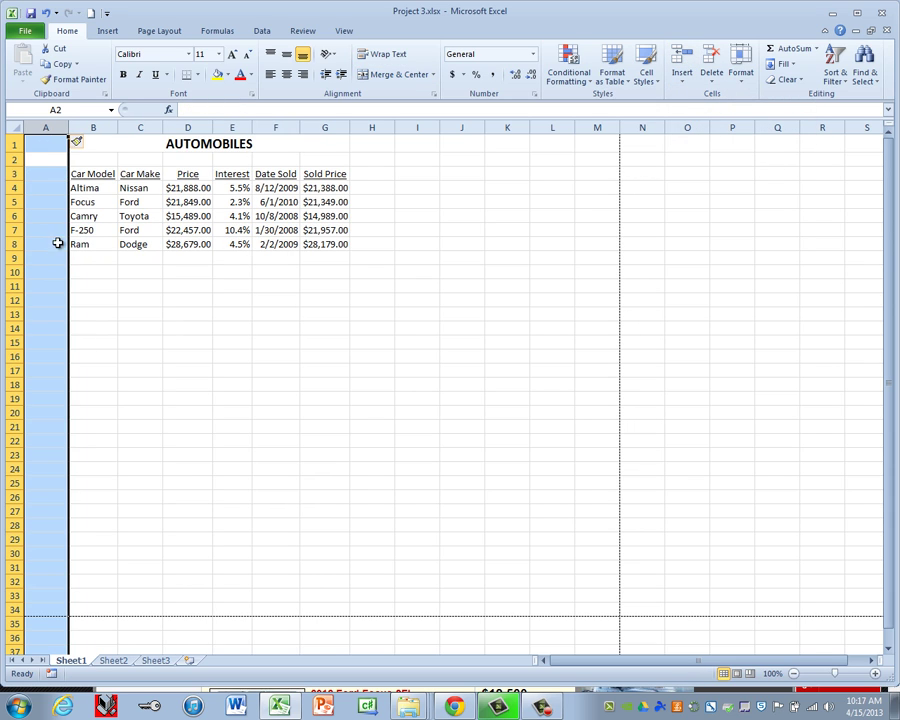
pyautogui.click(90, 144)
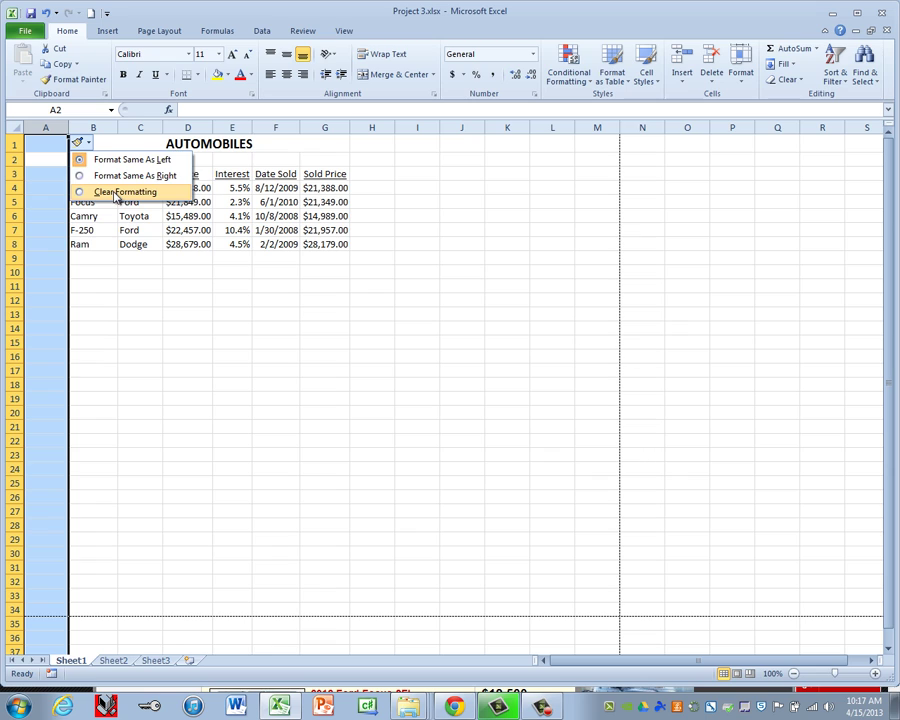
pyautogui.click(116, 191)
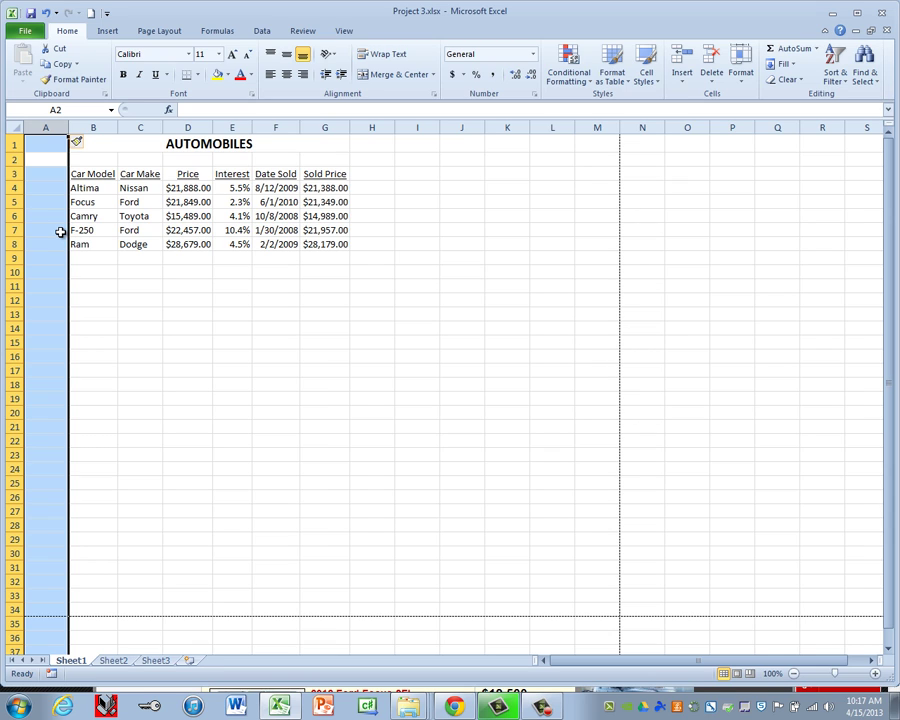
# - Move the Date Sold heading and dates from F3:F8 to A3:A8 and AutoFit column A
pyautogui.moveTo(275, 173); pyautogui.dragTo(276, 244)
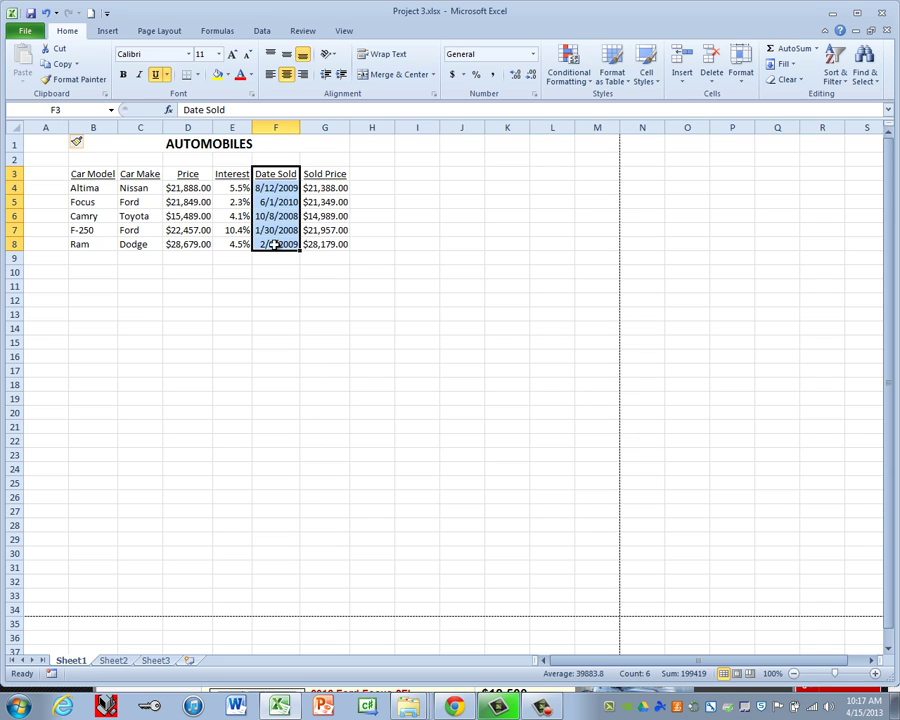
pyautogui.click(57, 53)
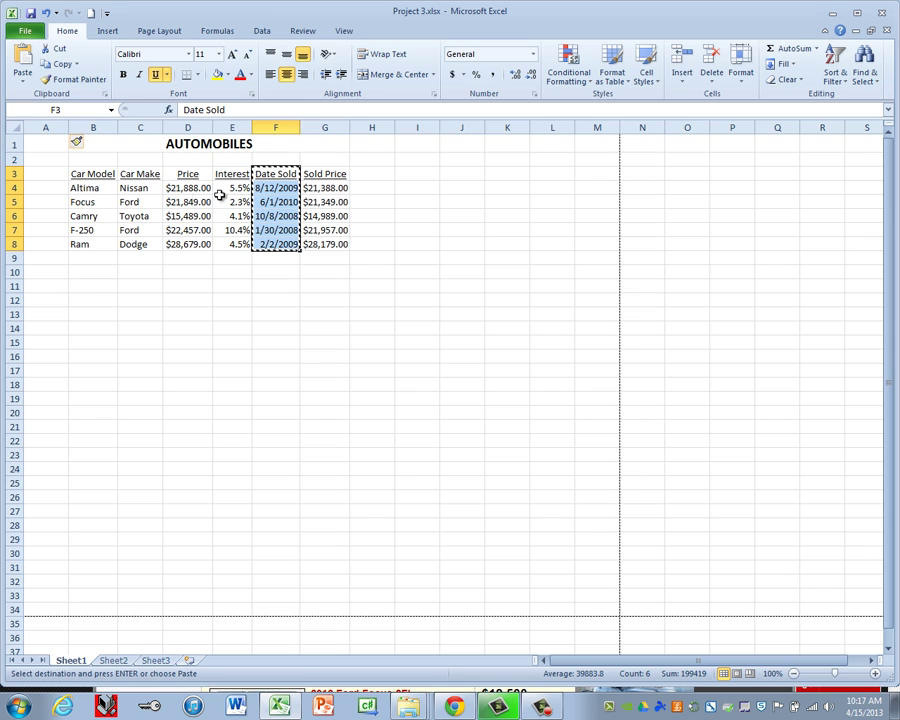
pyautogui.click(44, 175)
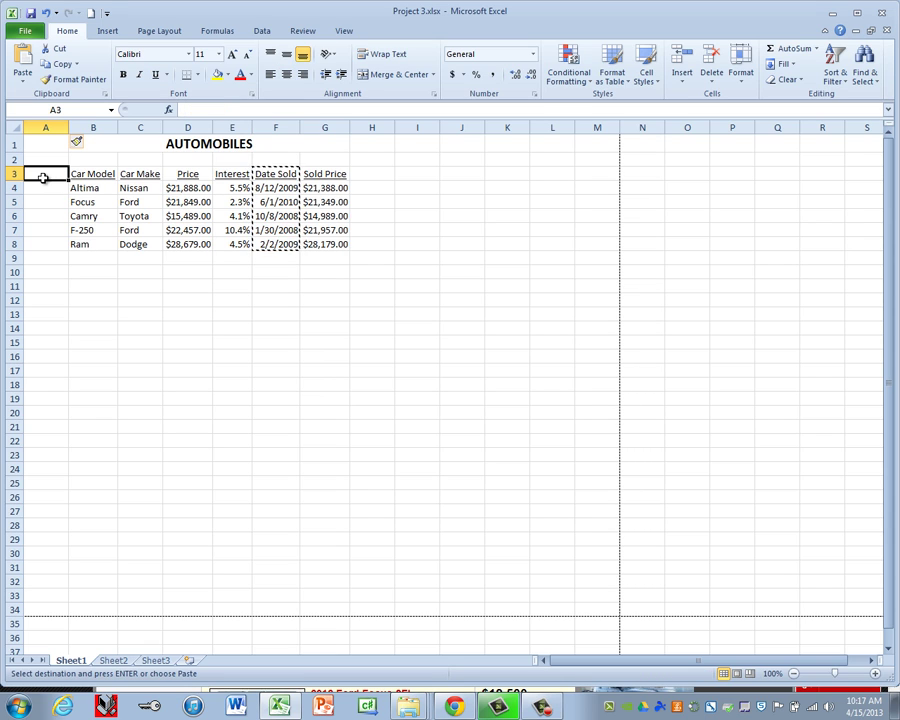
pyautogui.click(24, 58)
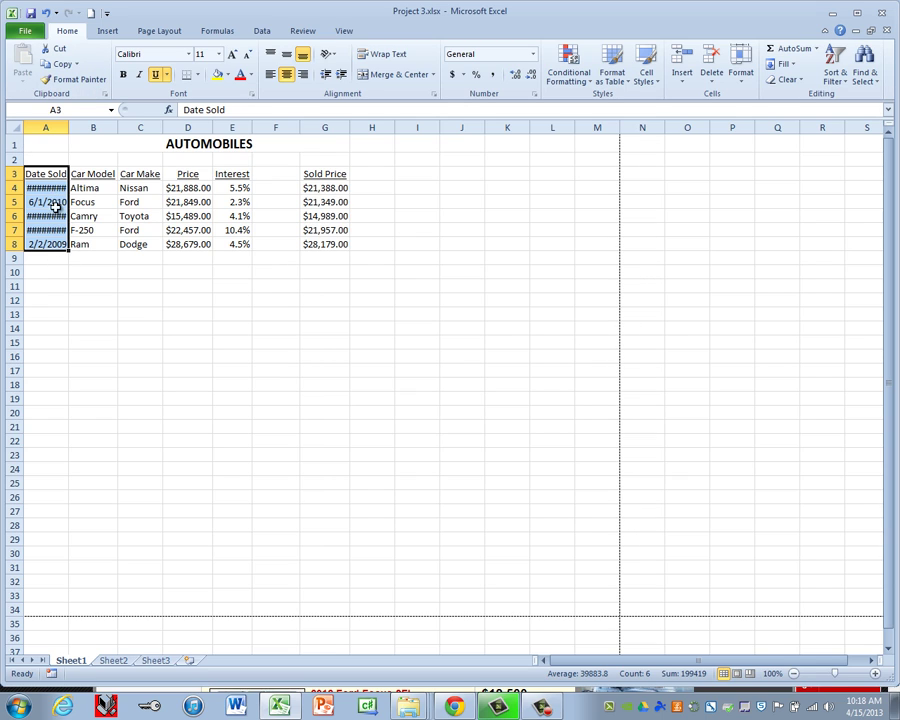
pyautogui.doubleClick(68, 129)
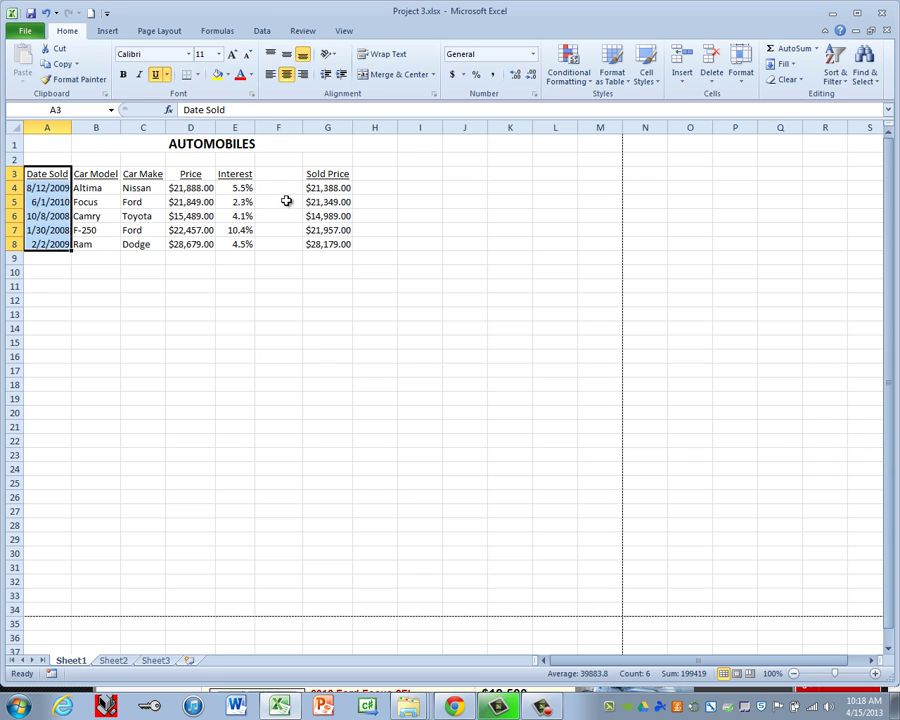
# - Delete the empty column F between the Interest and Sold Price columns
pyautogui.click(281, 127)
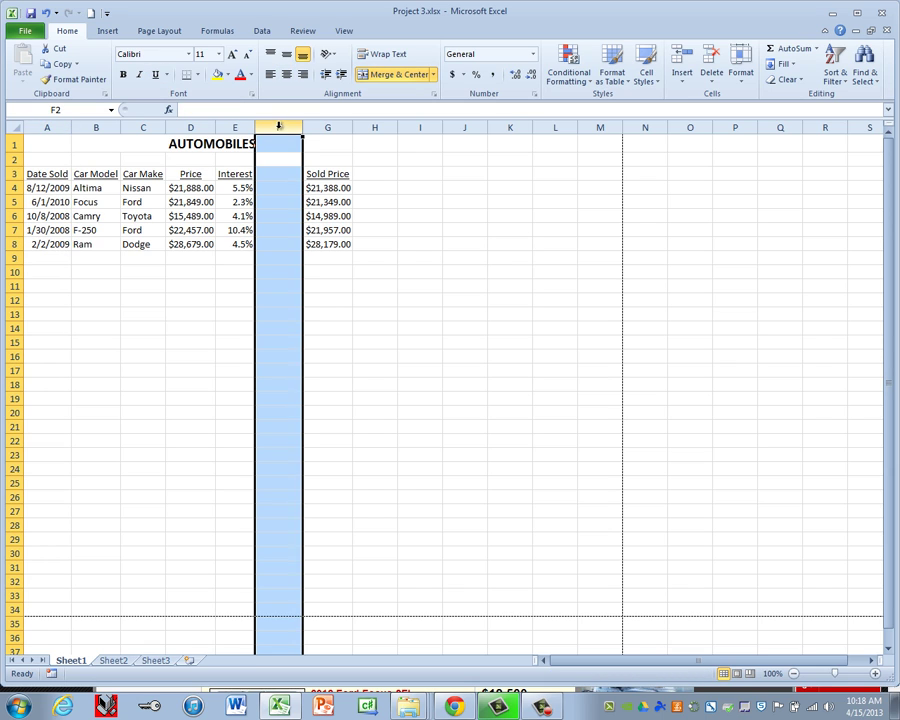
pyautogui.rightClick(279, 129)
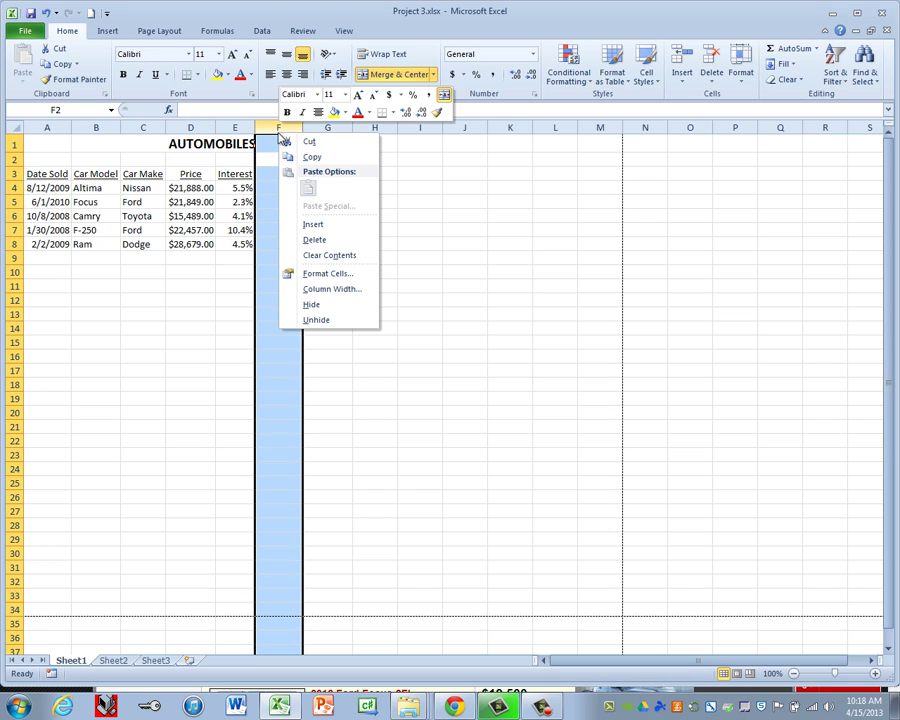
pyautogui.click(310, 241)
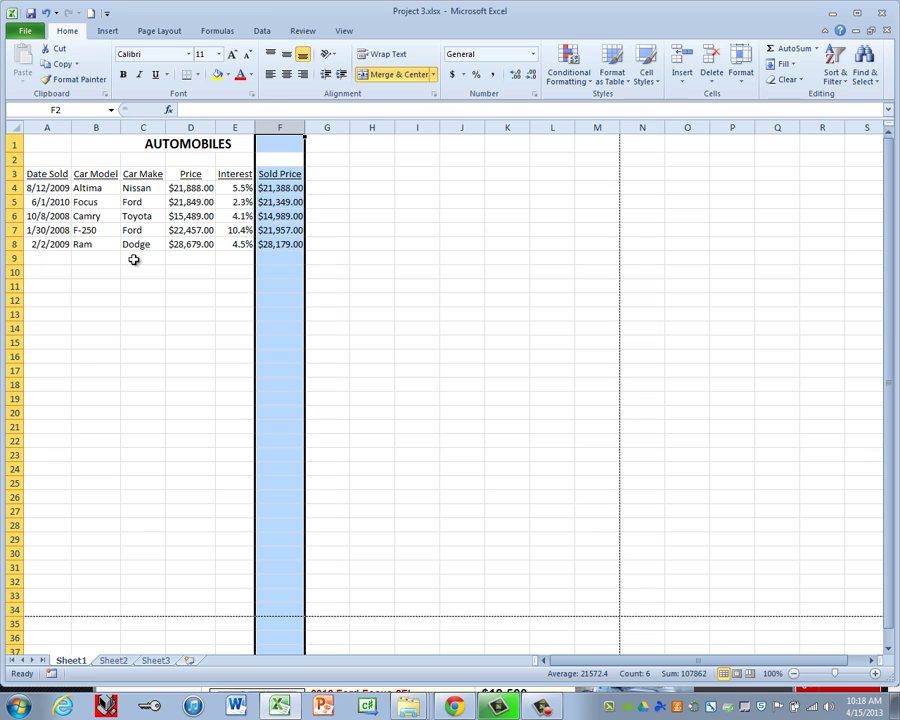
# - Copy the Date Sold and Car Model data in A3:B8 and paste it starting at A10
pyautogui.click(61, 174)
pyautogui.moveTo(61, 174); pyautogui.dragTo(94, 241)
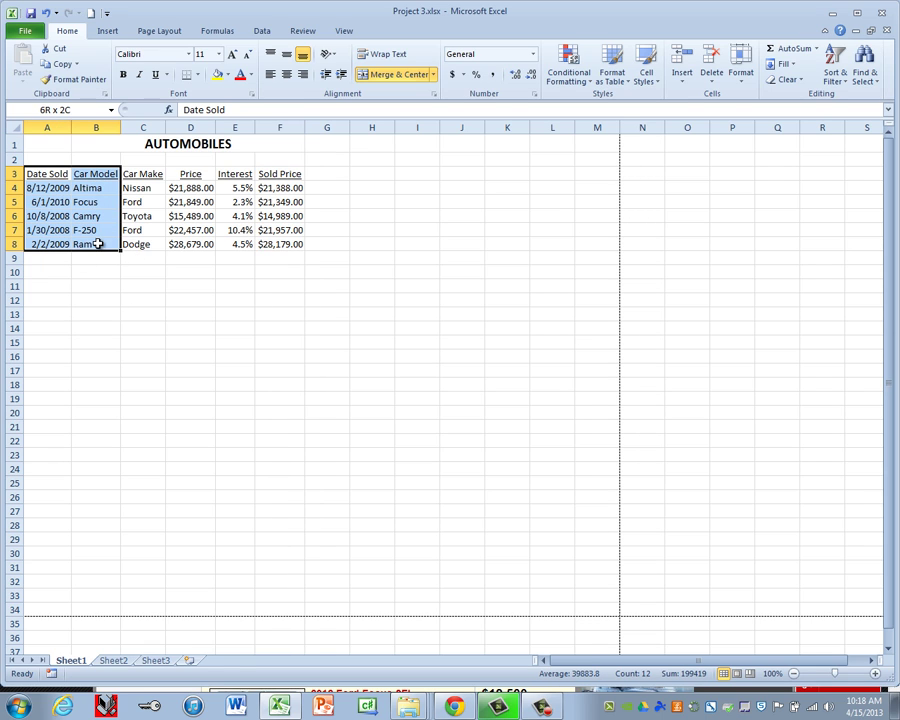
pyautogui.click(61, 65)
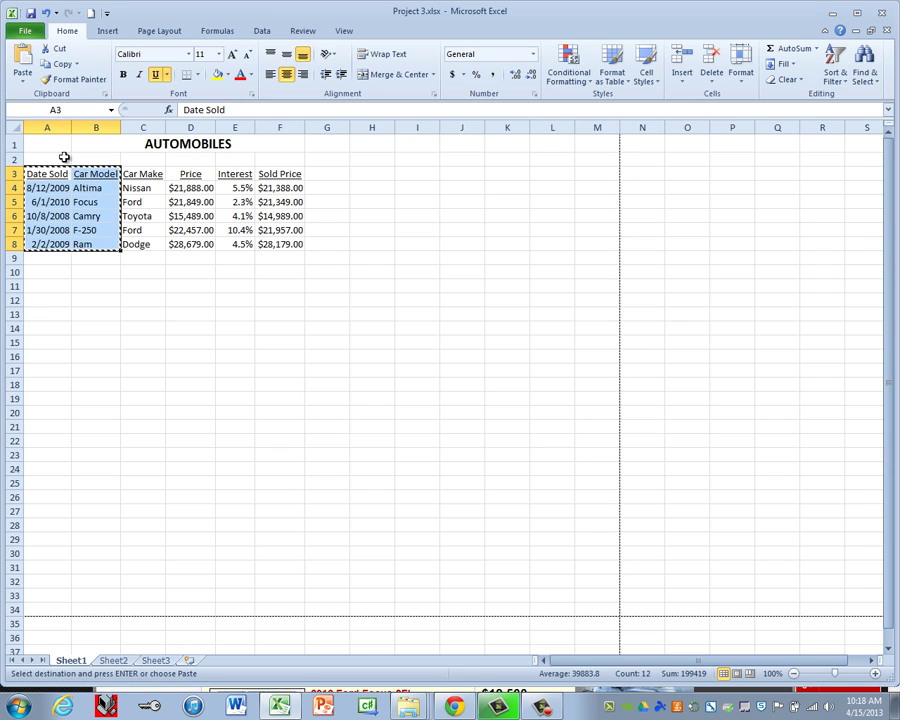
pyautogui.click(54, 274)
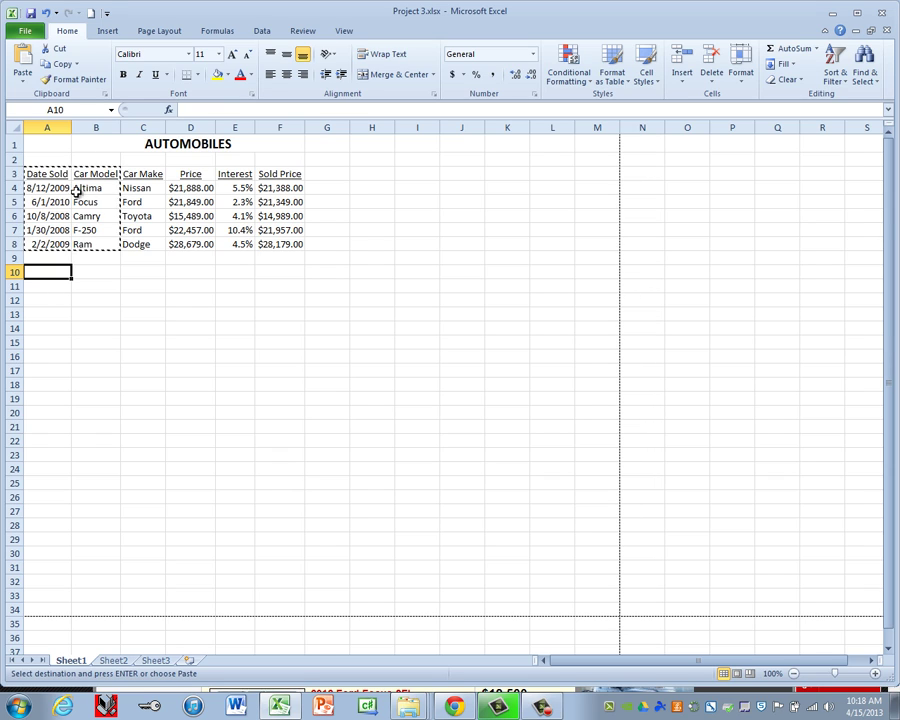
pyautogui.click(21, 57)
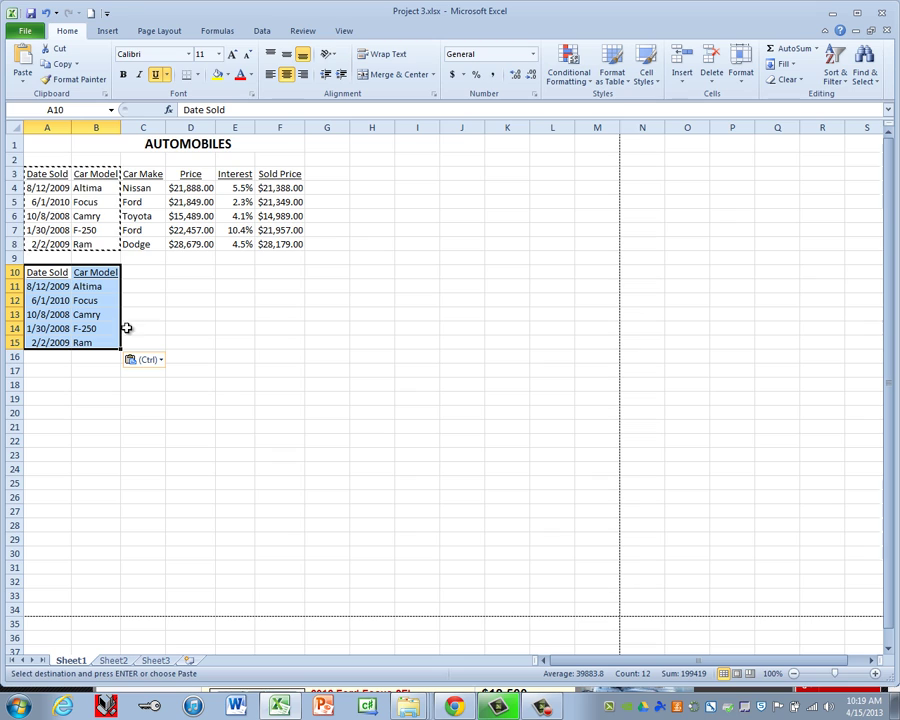
# - Enter the heading Customer in C10 and fill C11:C15 with the customer names, starting with Student Name
pyautogui.click(147, 271)
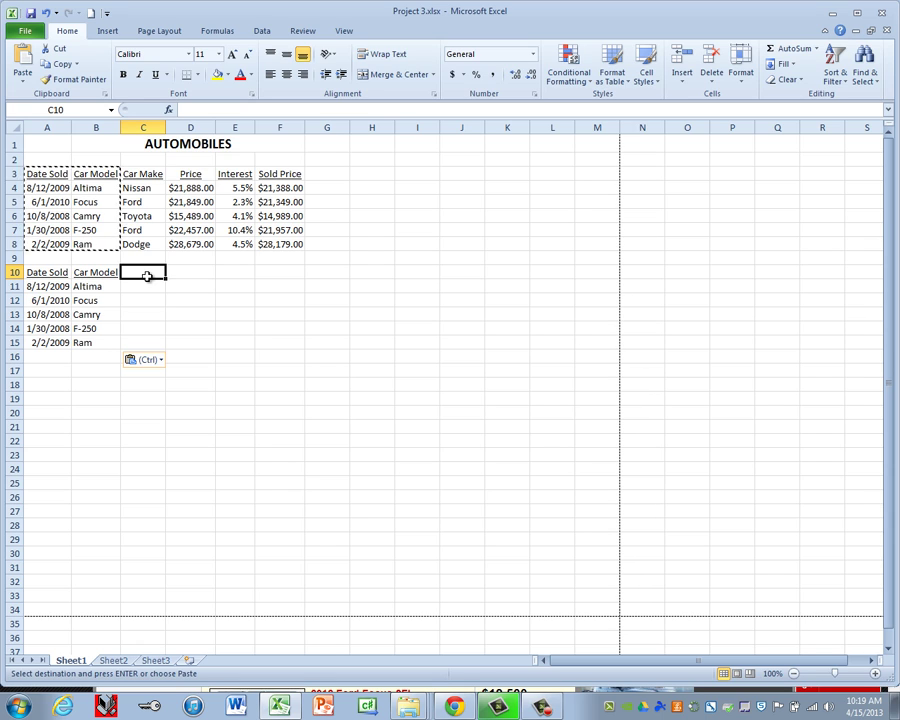
pyautogui.write('Customer')
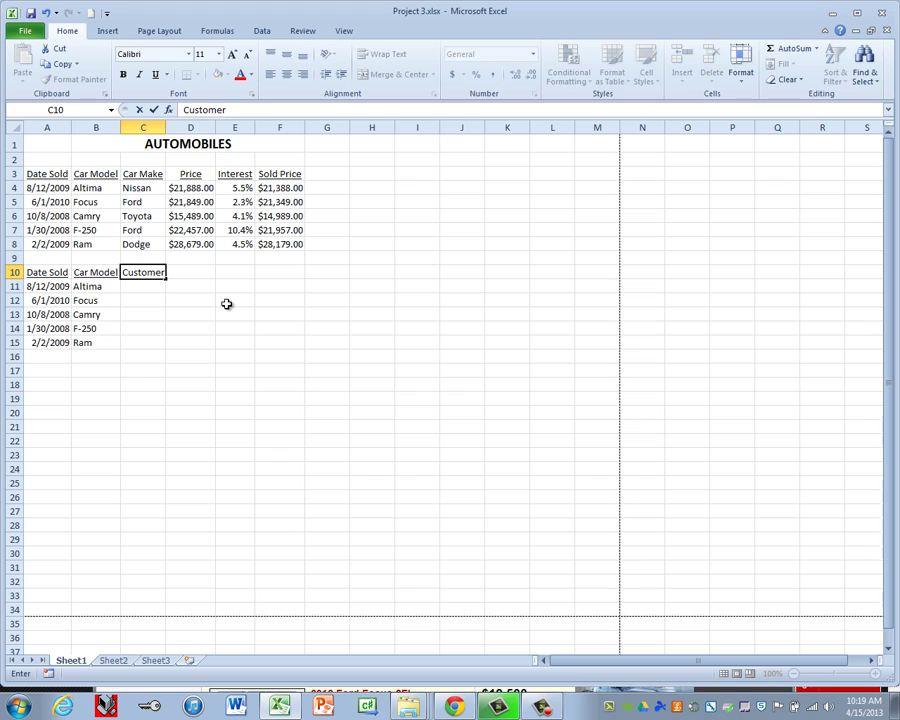
pyautogui.press('Return')
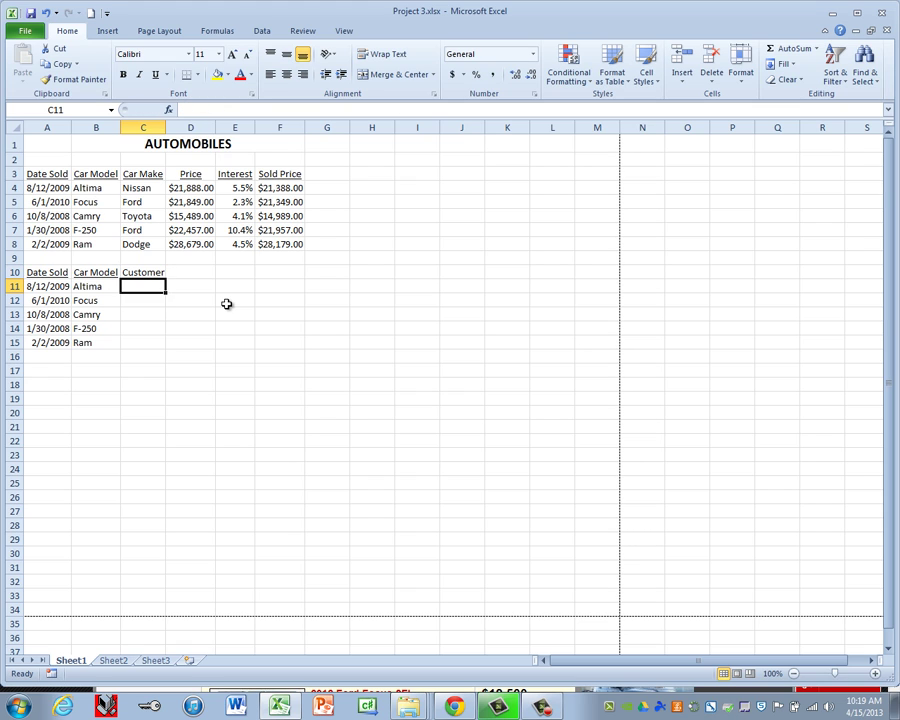
pyautogui.write('Student Name')
pyautogui.press('Return')
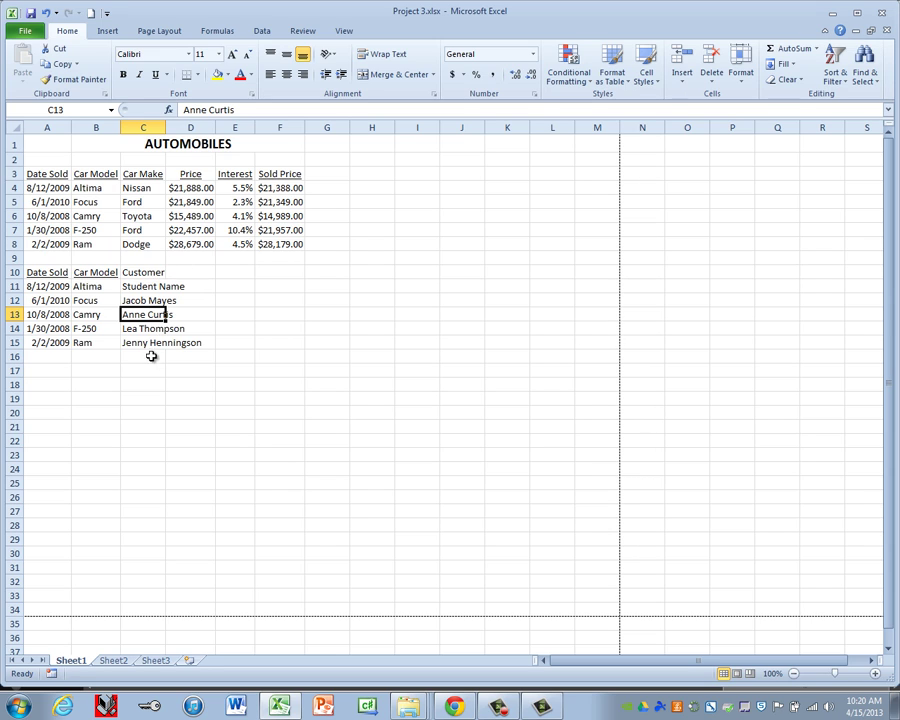
# - Underline and center the Customer heading in C10 and AutoFit the widths of columns A through F
pyautogui.click(152, 272)
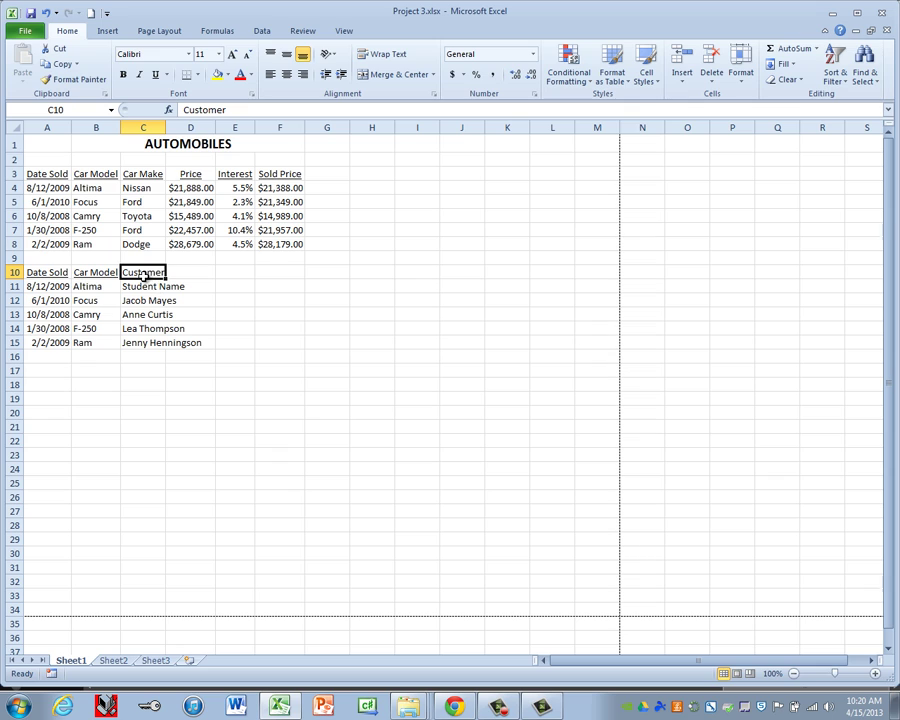
pyautogui.click(156, 76)
pyautogui.click(286, 74)
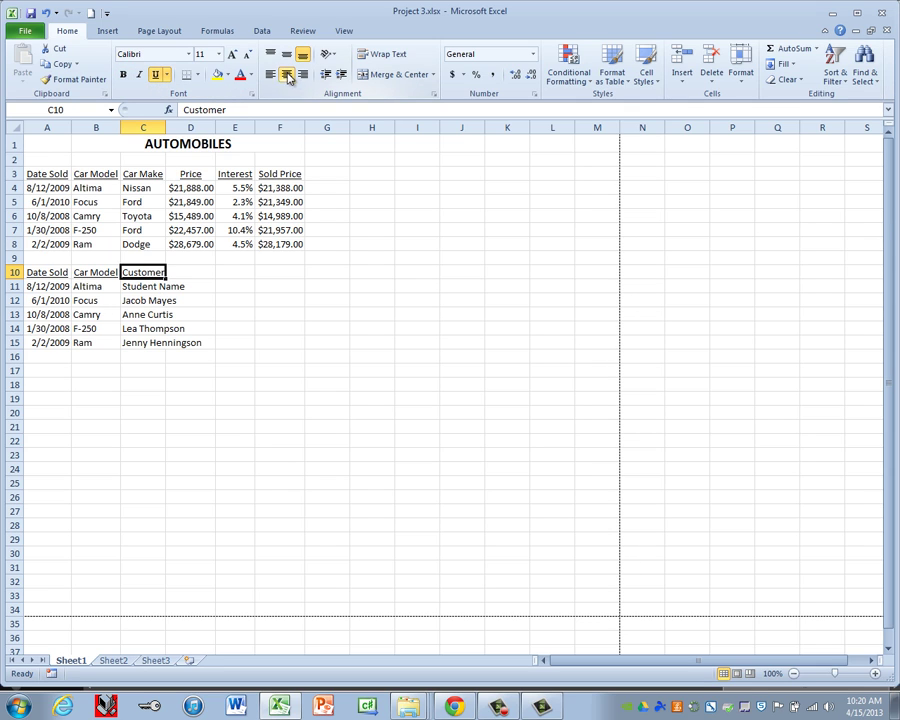
pyautogui.moveTo(52, 127); pyautogui.dragTo(305, 130)
pyautogui.doubleClick(305, 130)
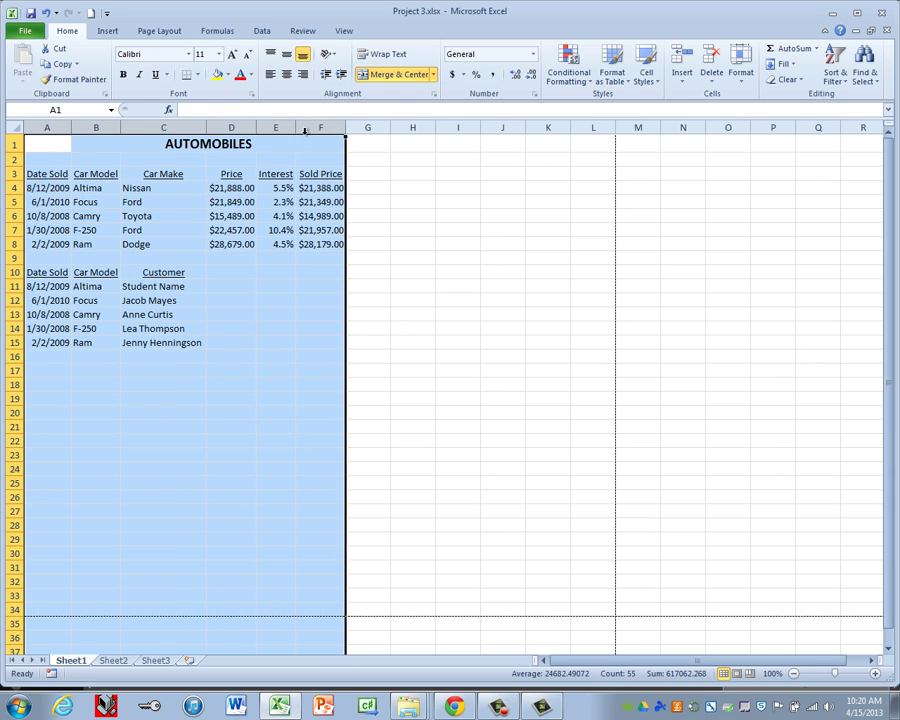
# - Unmerge the AUTOMOBILES title and merge and center it across A1:F1
pyautogui.click(218, 270)
pyautogui.click(160, 144)
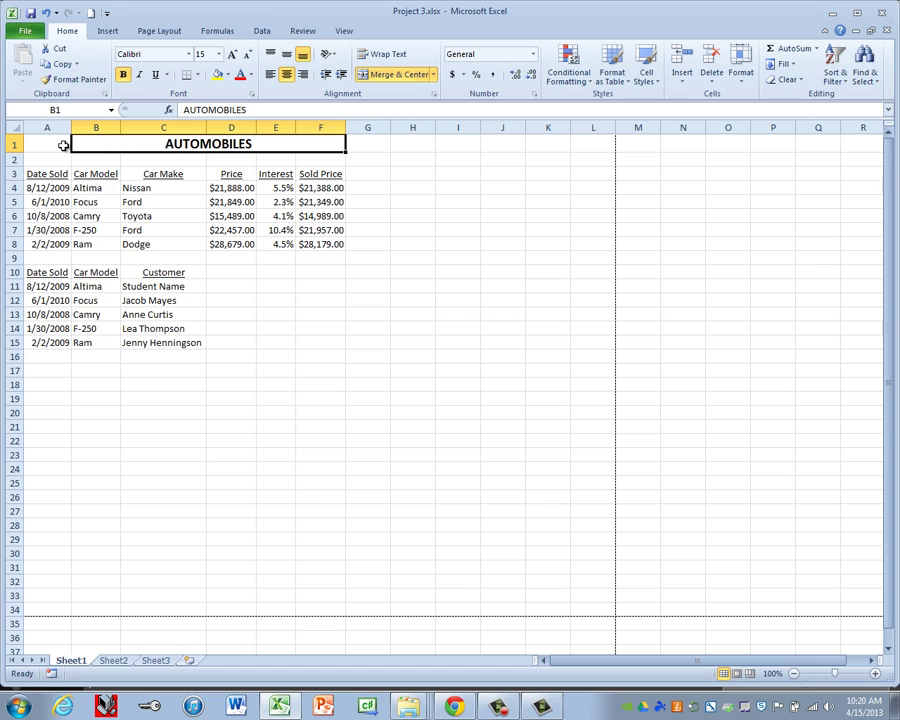
pyautogui.moveTo(80, 143); pyautogui.dragTo(59, 145)
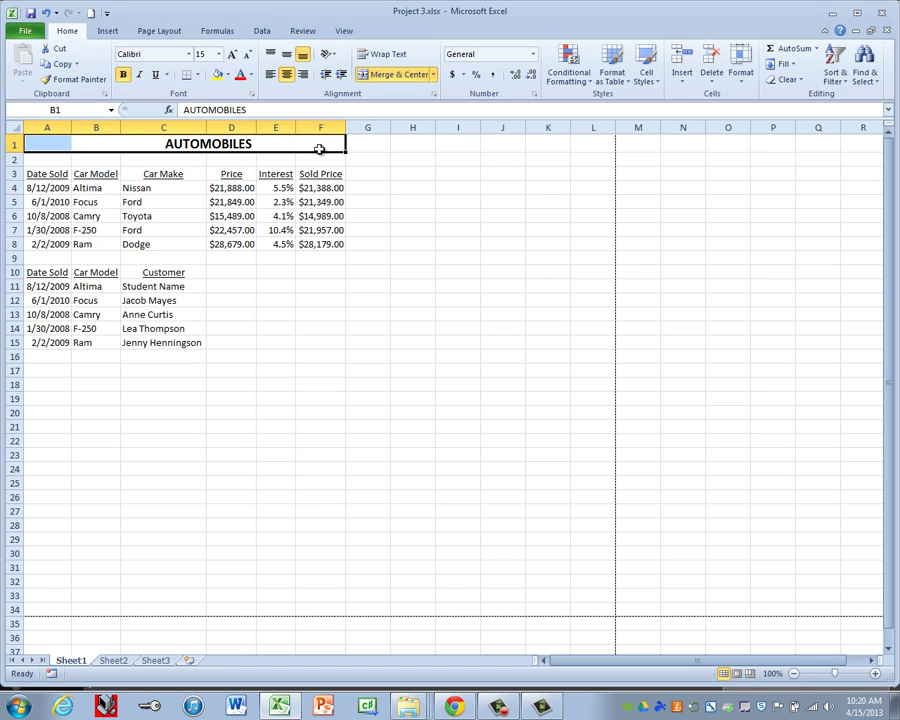
pyautogui.click(399, 76)
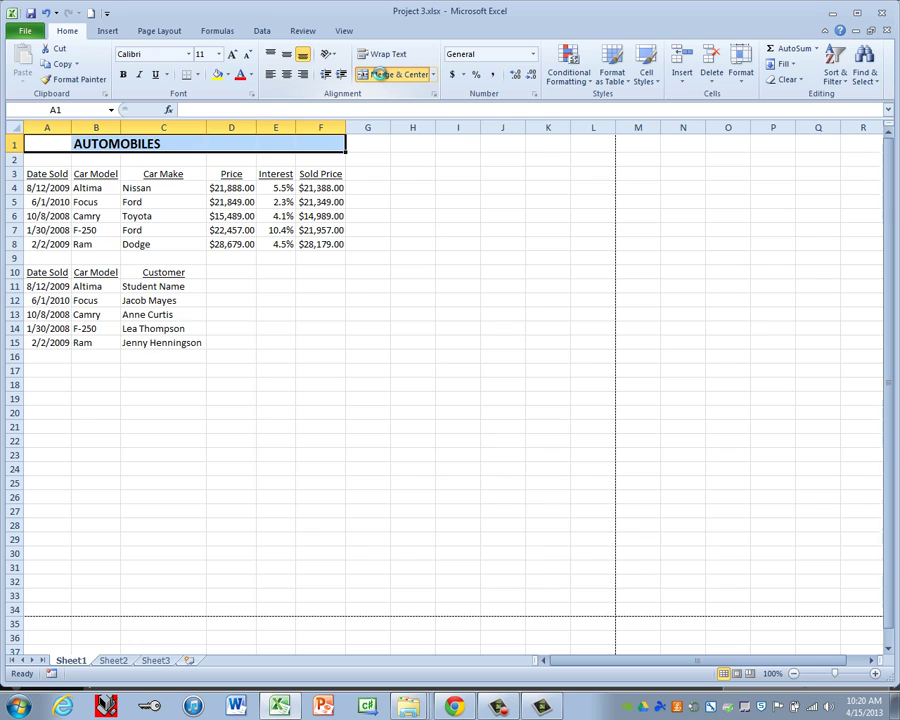
pyautogui.click(381, 77)
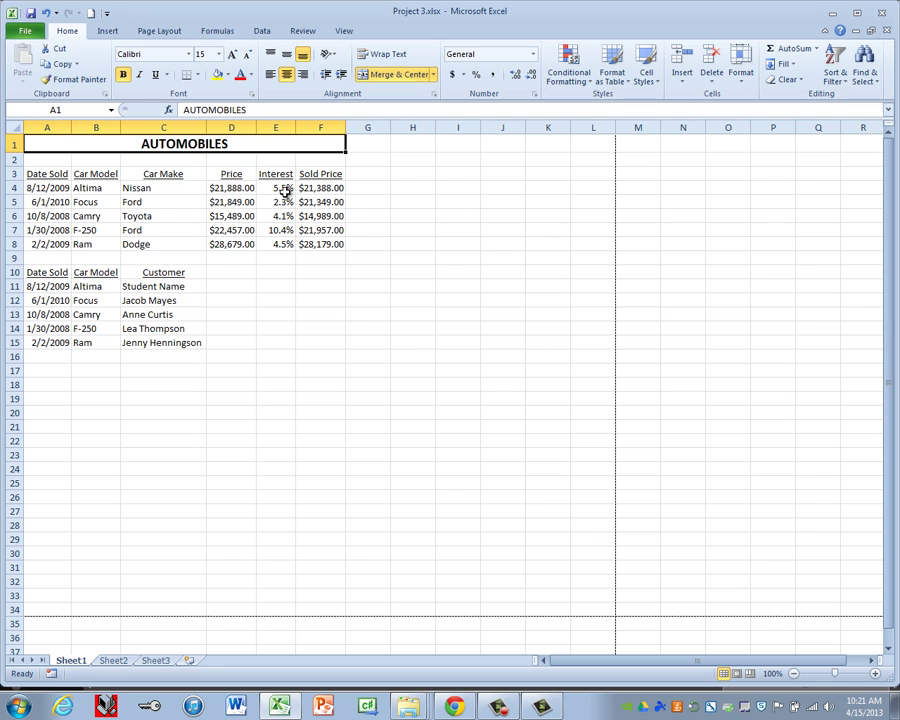
# - Run a spelling check on the worksheet and ignore the flagged customer surname once
pyautogui.press('F7')
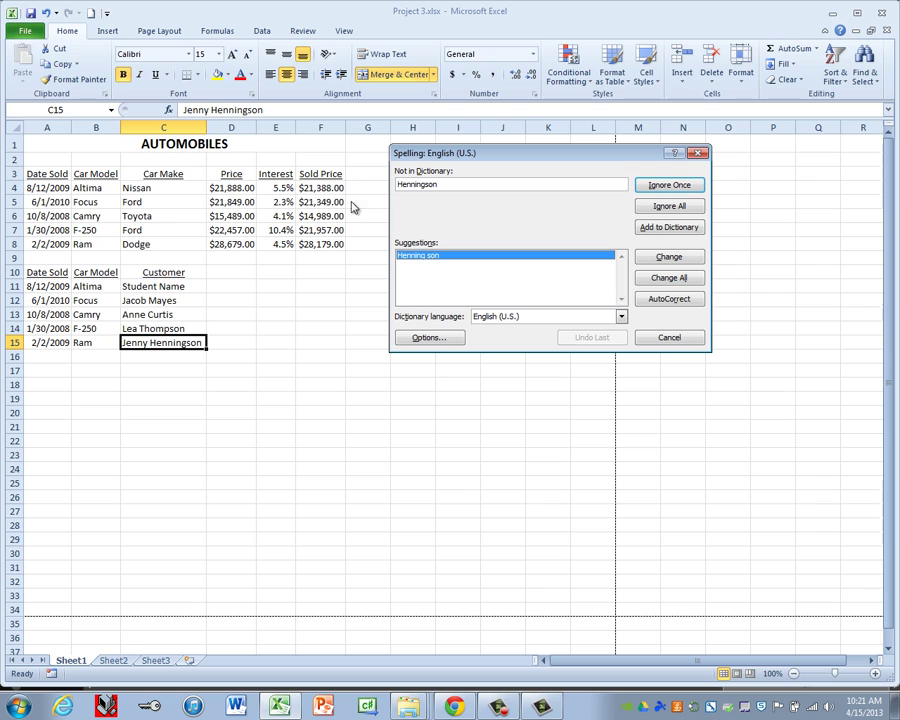
pyautogui.click(672, 186)
pyautogui.press('Return')
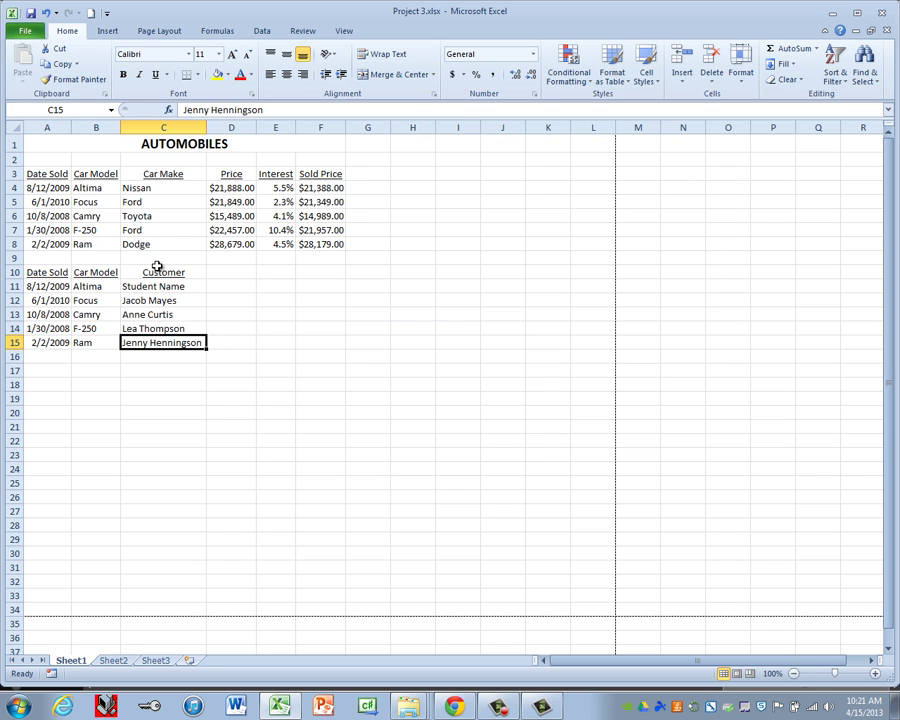
# - Save the workbook and check the worksheet layout in the print preview
pyautogui.click(30, 15)
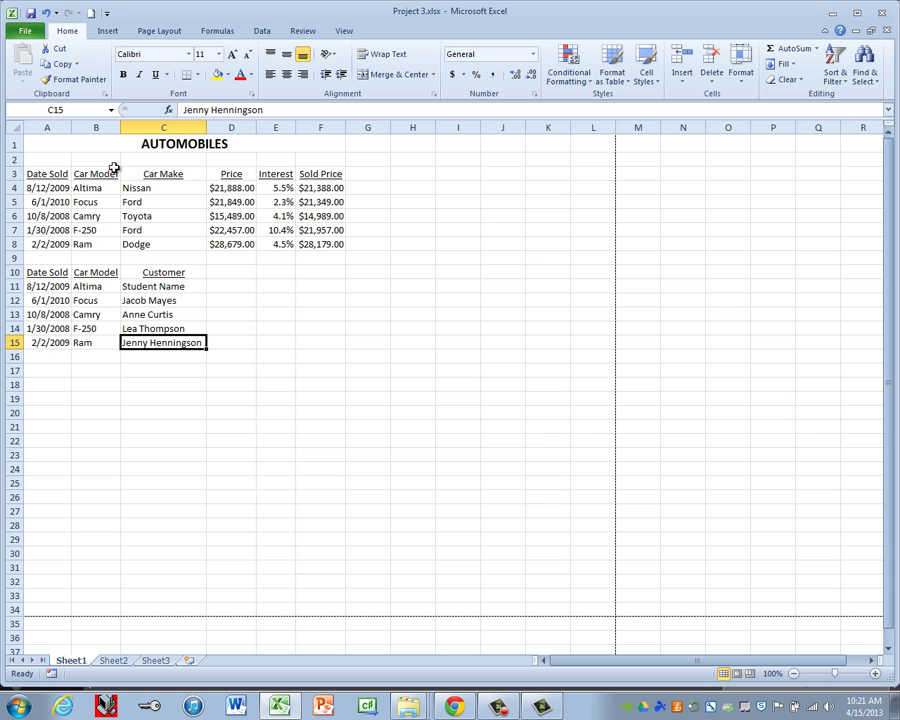
pyautogui.click(25, 30)
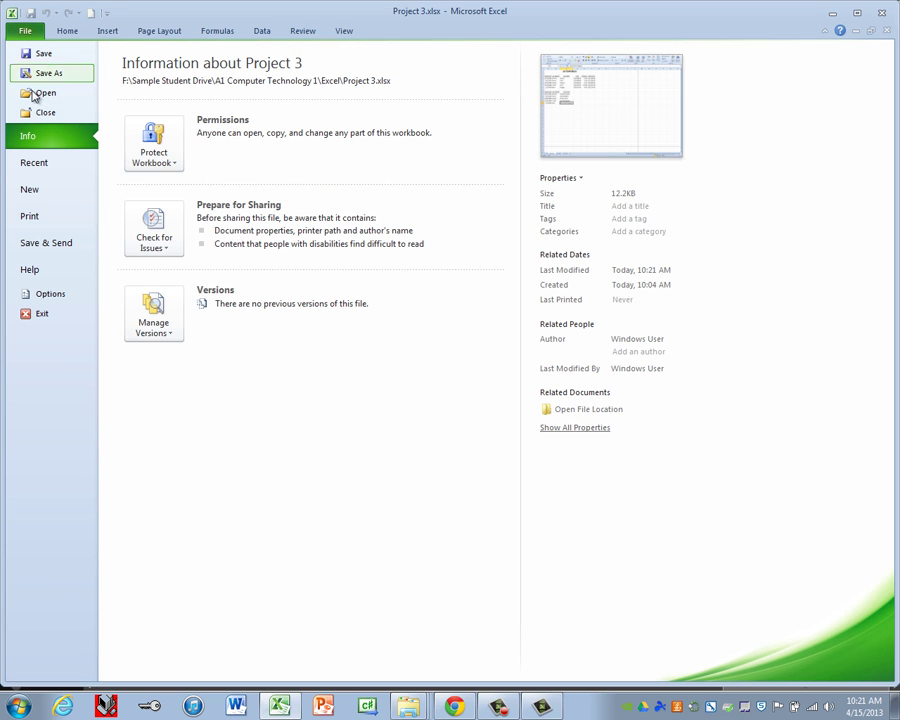
pyautogui.click(36, 224)
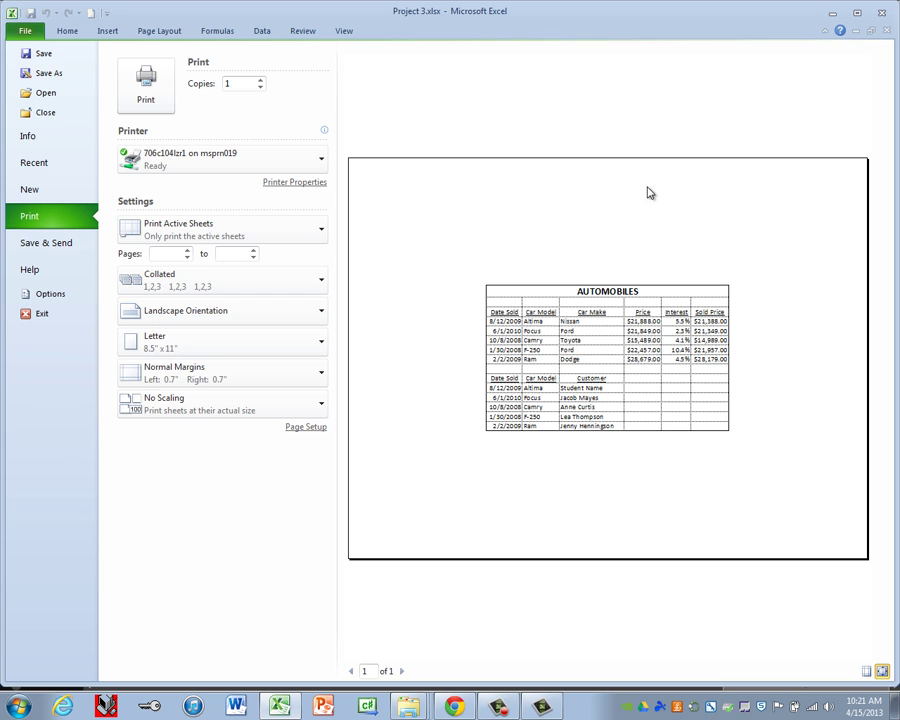
# - Add a page header with Student Name in the left section, A1 in the center and the file name in the right section
pyautogui.click(108, 32)
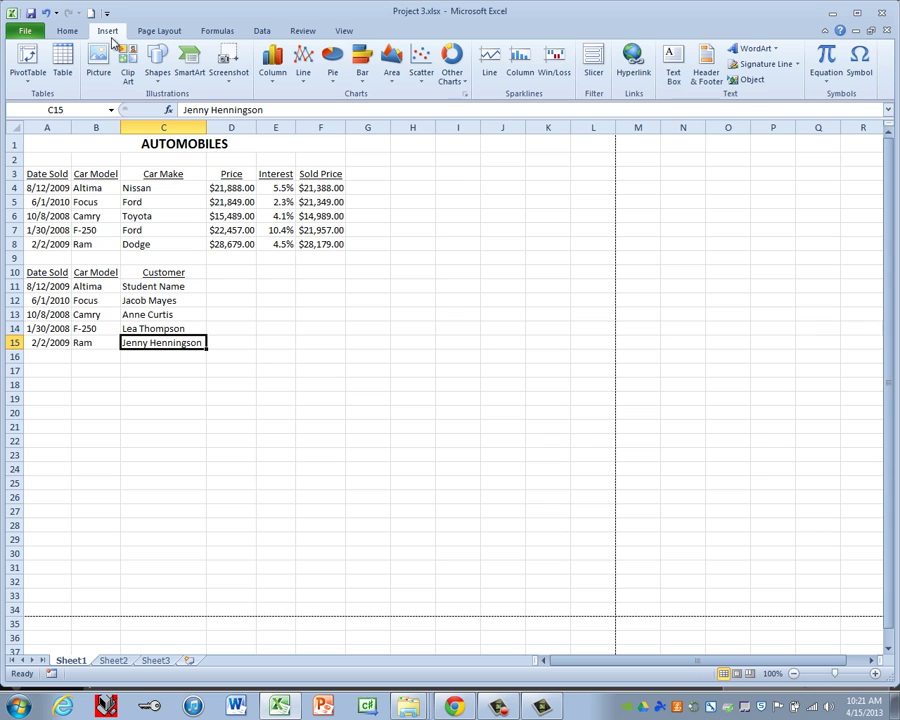
pyautogui.click(705, 72)
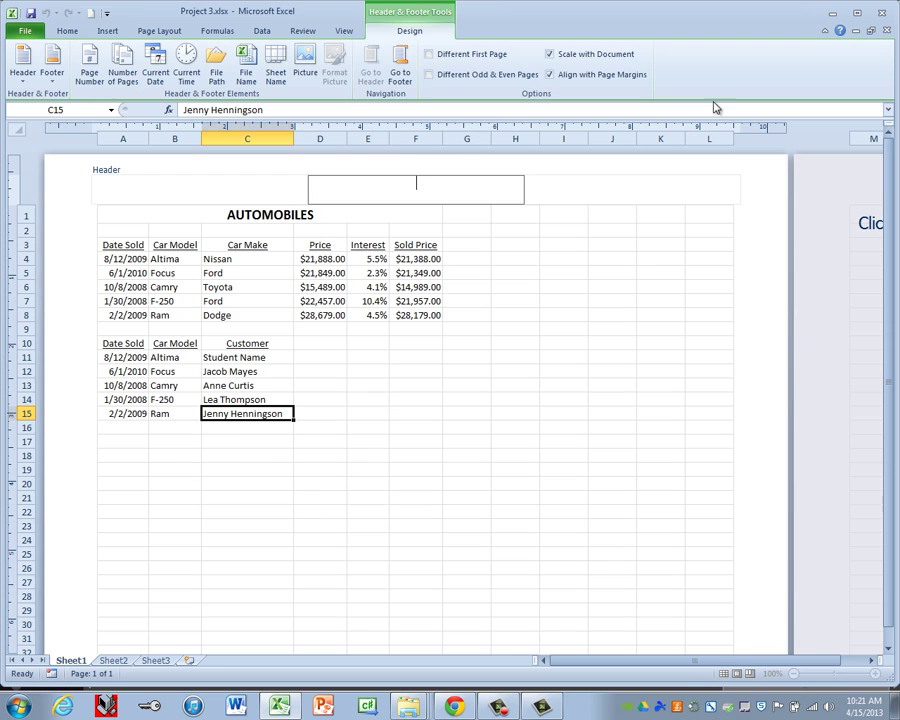
pyautogui.click(251, 191)
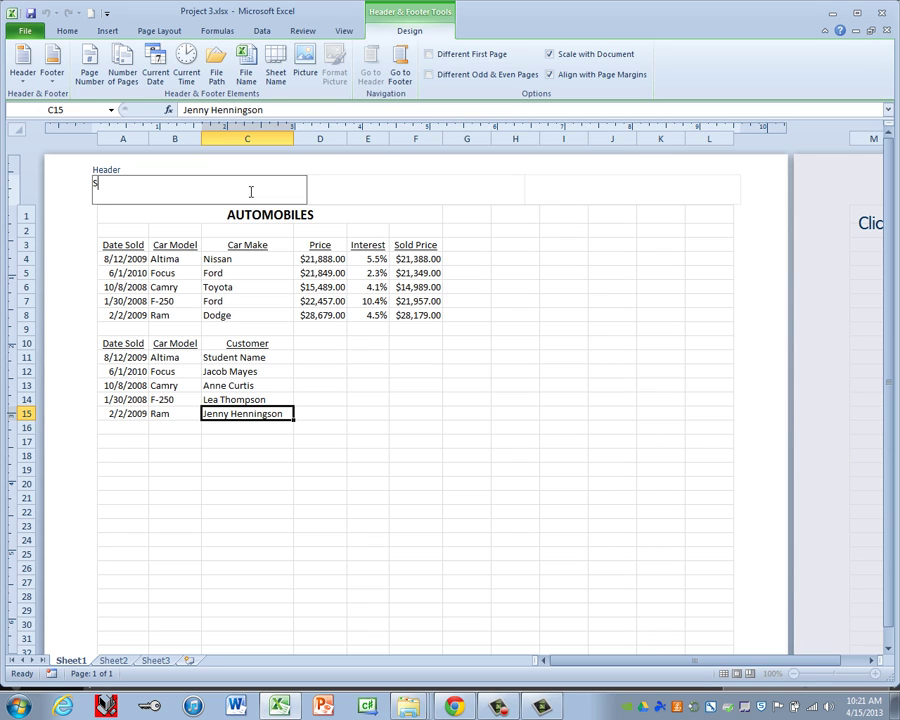
pyautogui.write('Student Name')
pyautogui.press('Tab')
pyautogui.write('A1')
pyautogui.press('Tab')
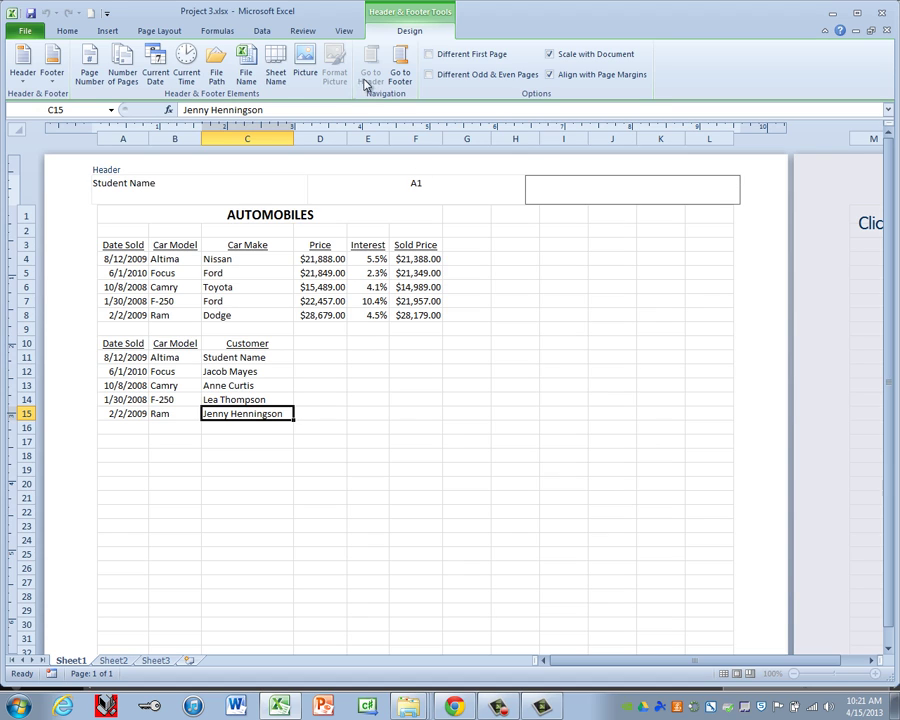
pyautogui.click(246, 62)
pyautogui.click(252, 258)
# - Check the print preview, publish the worksheet as Project 3.pdf in the Excel folder, and close the opened PDF
pyautogui.click(25, 30)
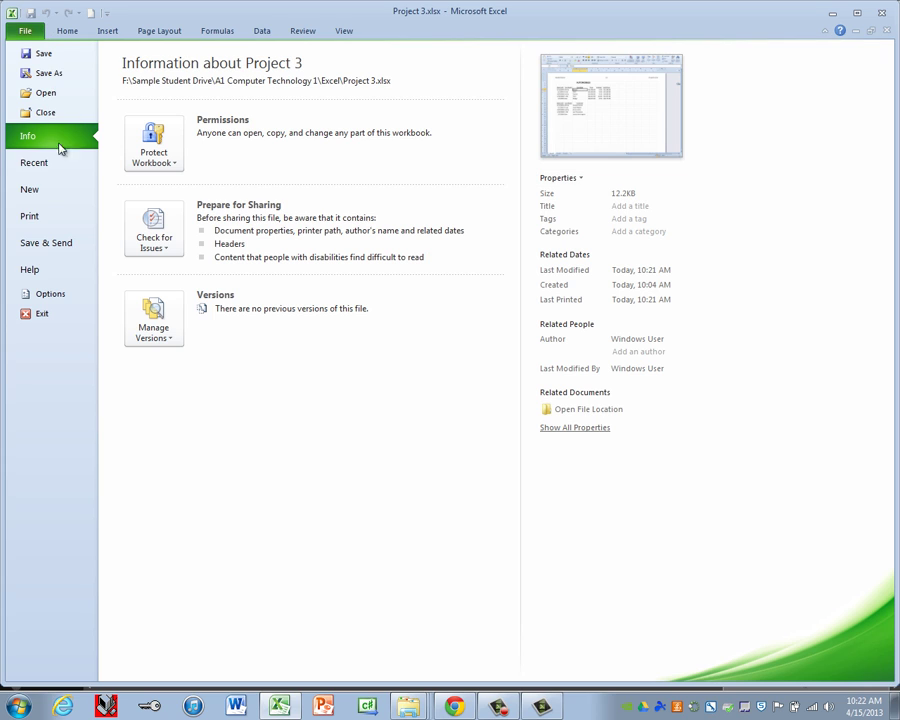
pyautogui.click(36, 218)
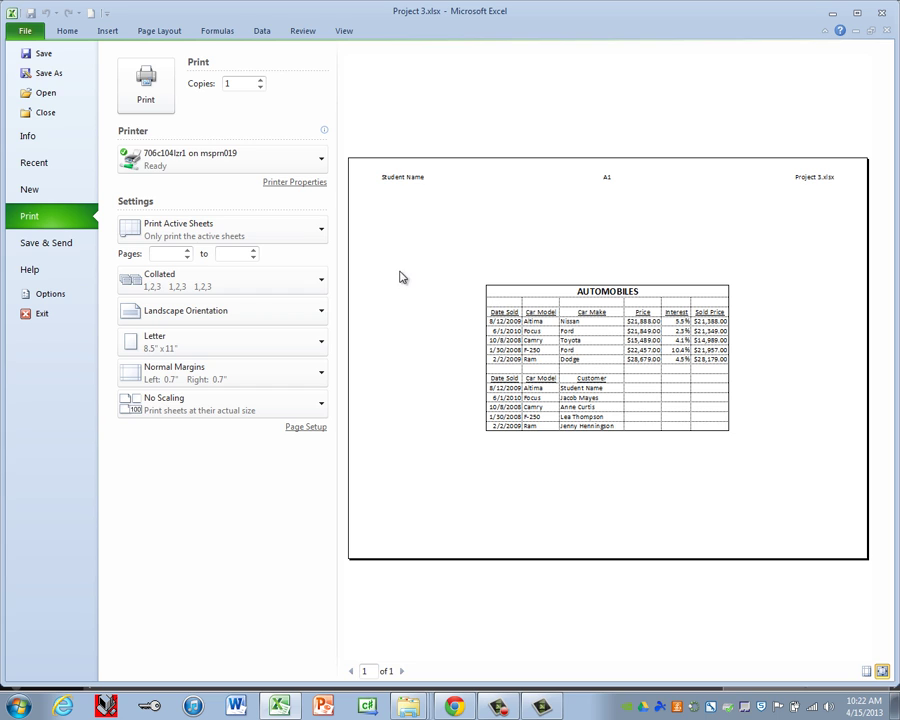
pyautogui.click(40, 253)
pyautogui.click(176, 250)
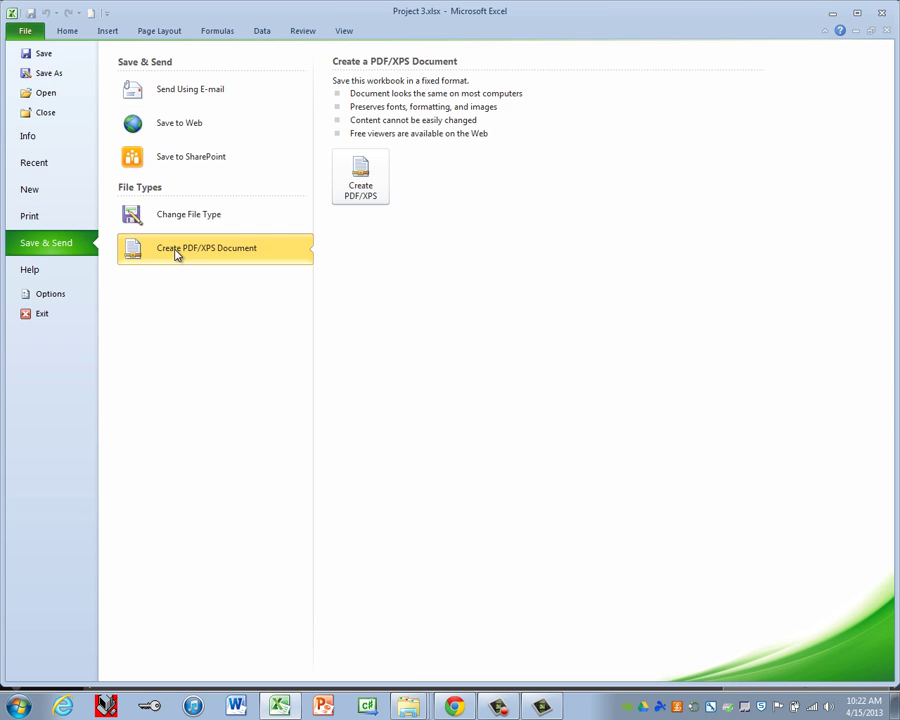
pyautogui.click(358, 180)
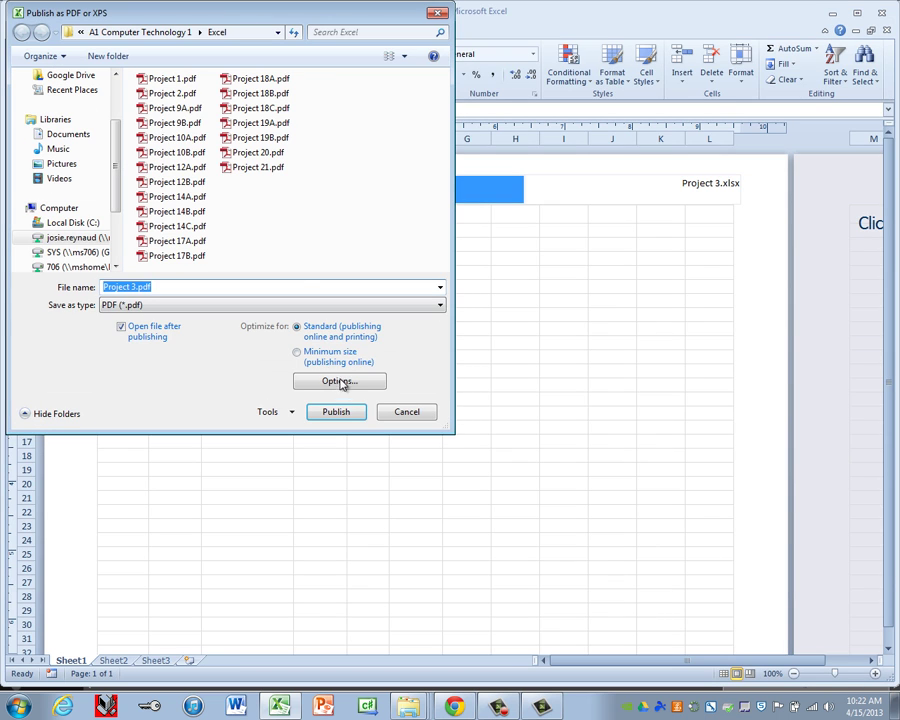
pyautogui.click(338, 413)
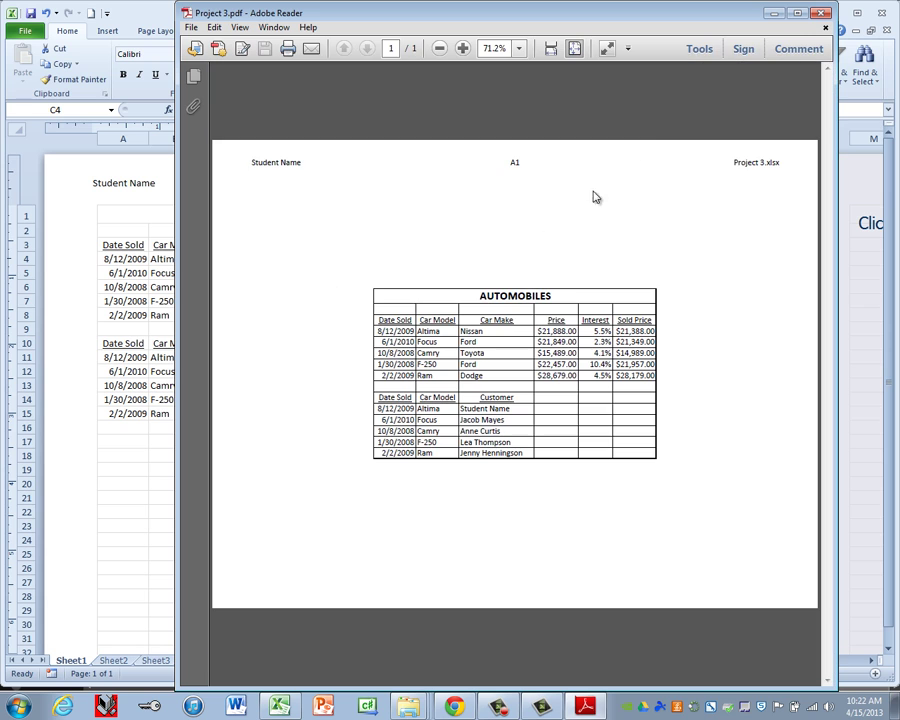
pyautogui.click(820, 14)
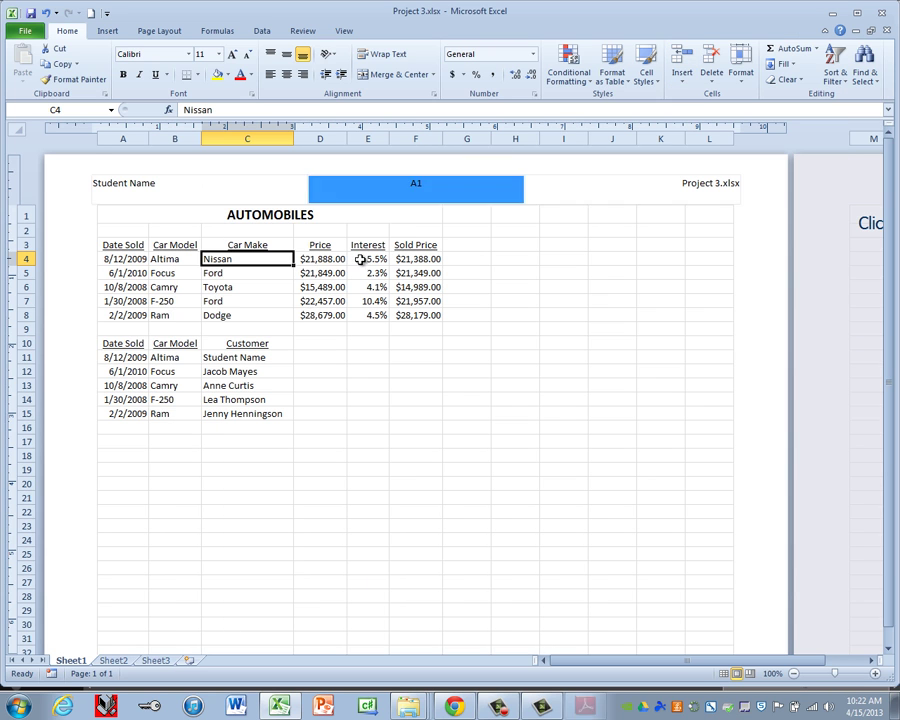